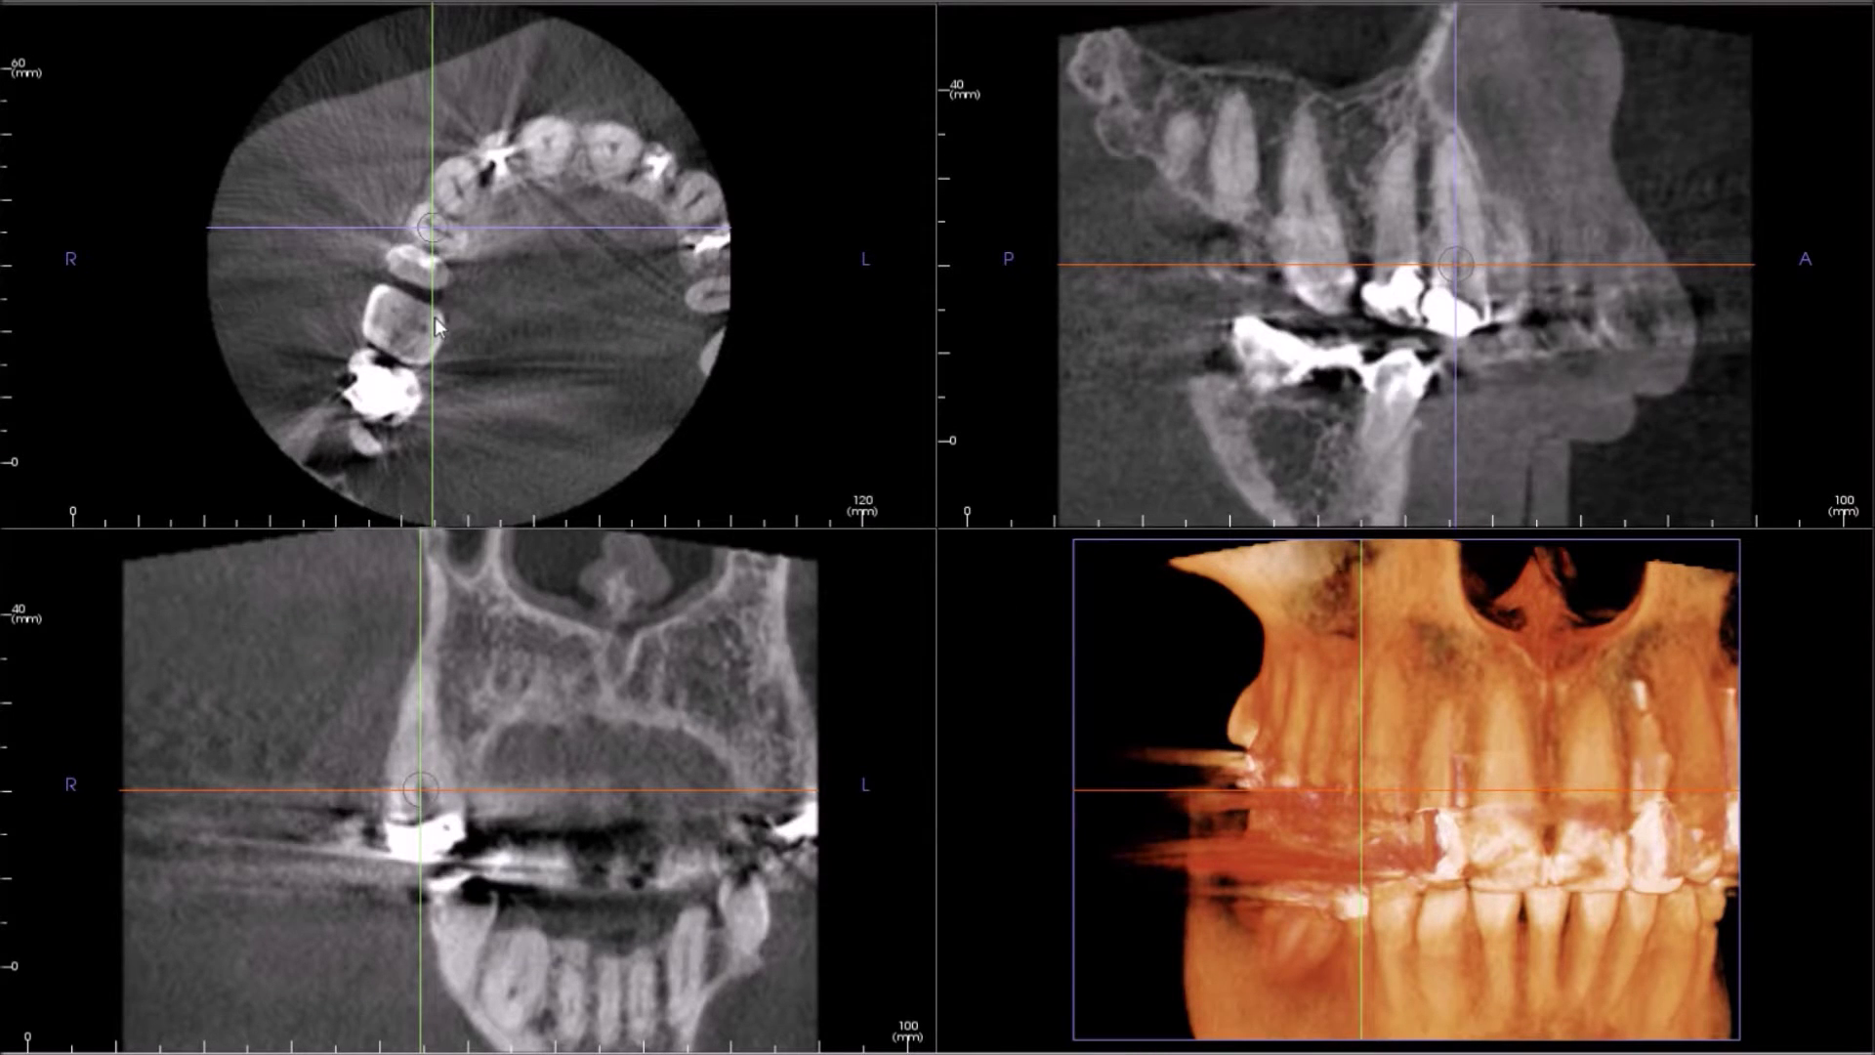
- Move the sagittal slice right and the coronal slice back over the upper right teeth, then tilt the 3D volume
{"action": "mouse_move", "coordinate": [438, 326]}
{"action": "left_mouse_down"}
{"action": "mouse_move", "coordinate": [479, 321]}
{"action": "mouse_move", "coordinate": [412, 328]}
{"action": "mouse_move", "coordinate": [463, 319]}
{"action": "left_mouse_up"}
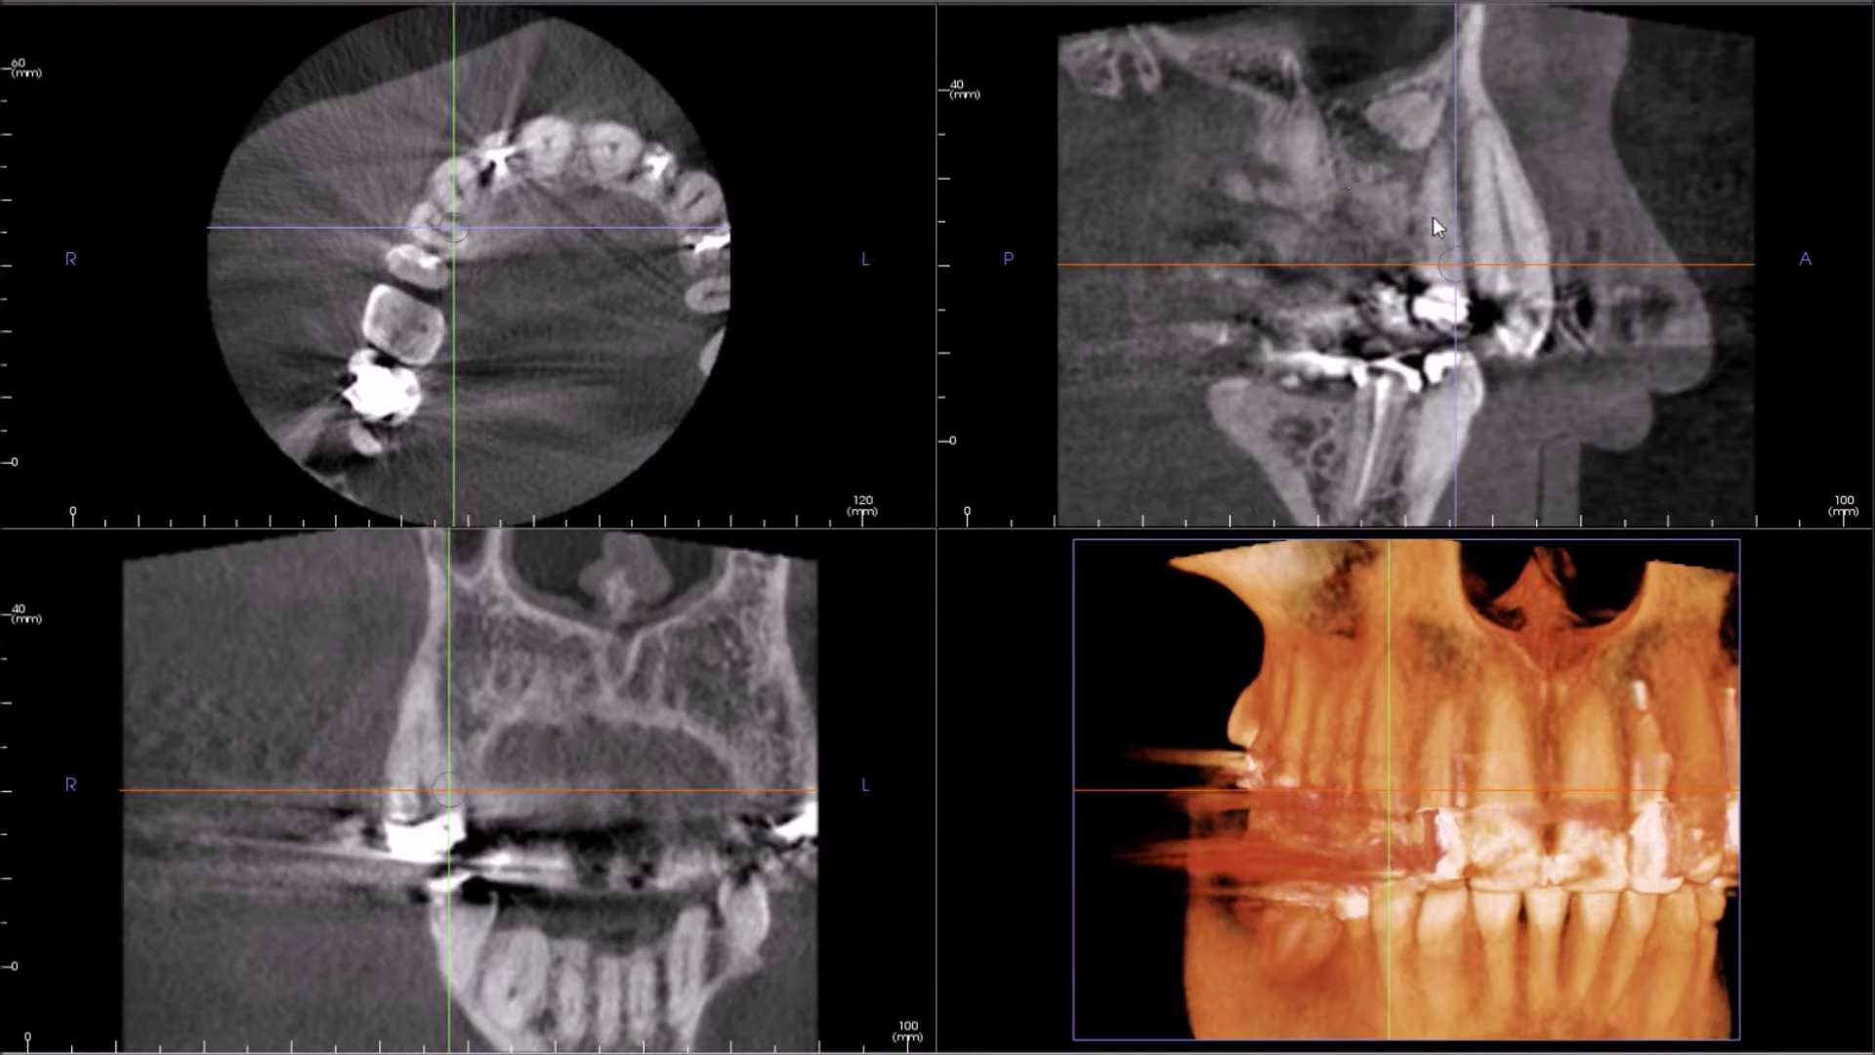
{"action": "mouse_move", "coordinate": [1455, 193]}
{"action": "left_mouse_down"}
{"action": "mouse_move", "coordinate": [1360, 198]}
{"action": "mouse_move", "coordinate": [1442, 186]}
{"action": "left_mouse_up"}
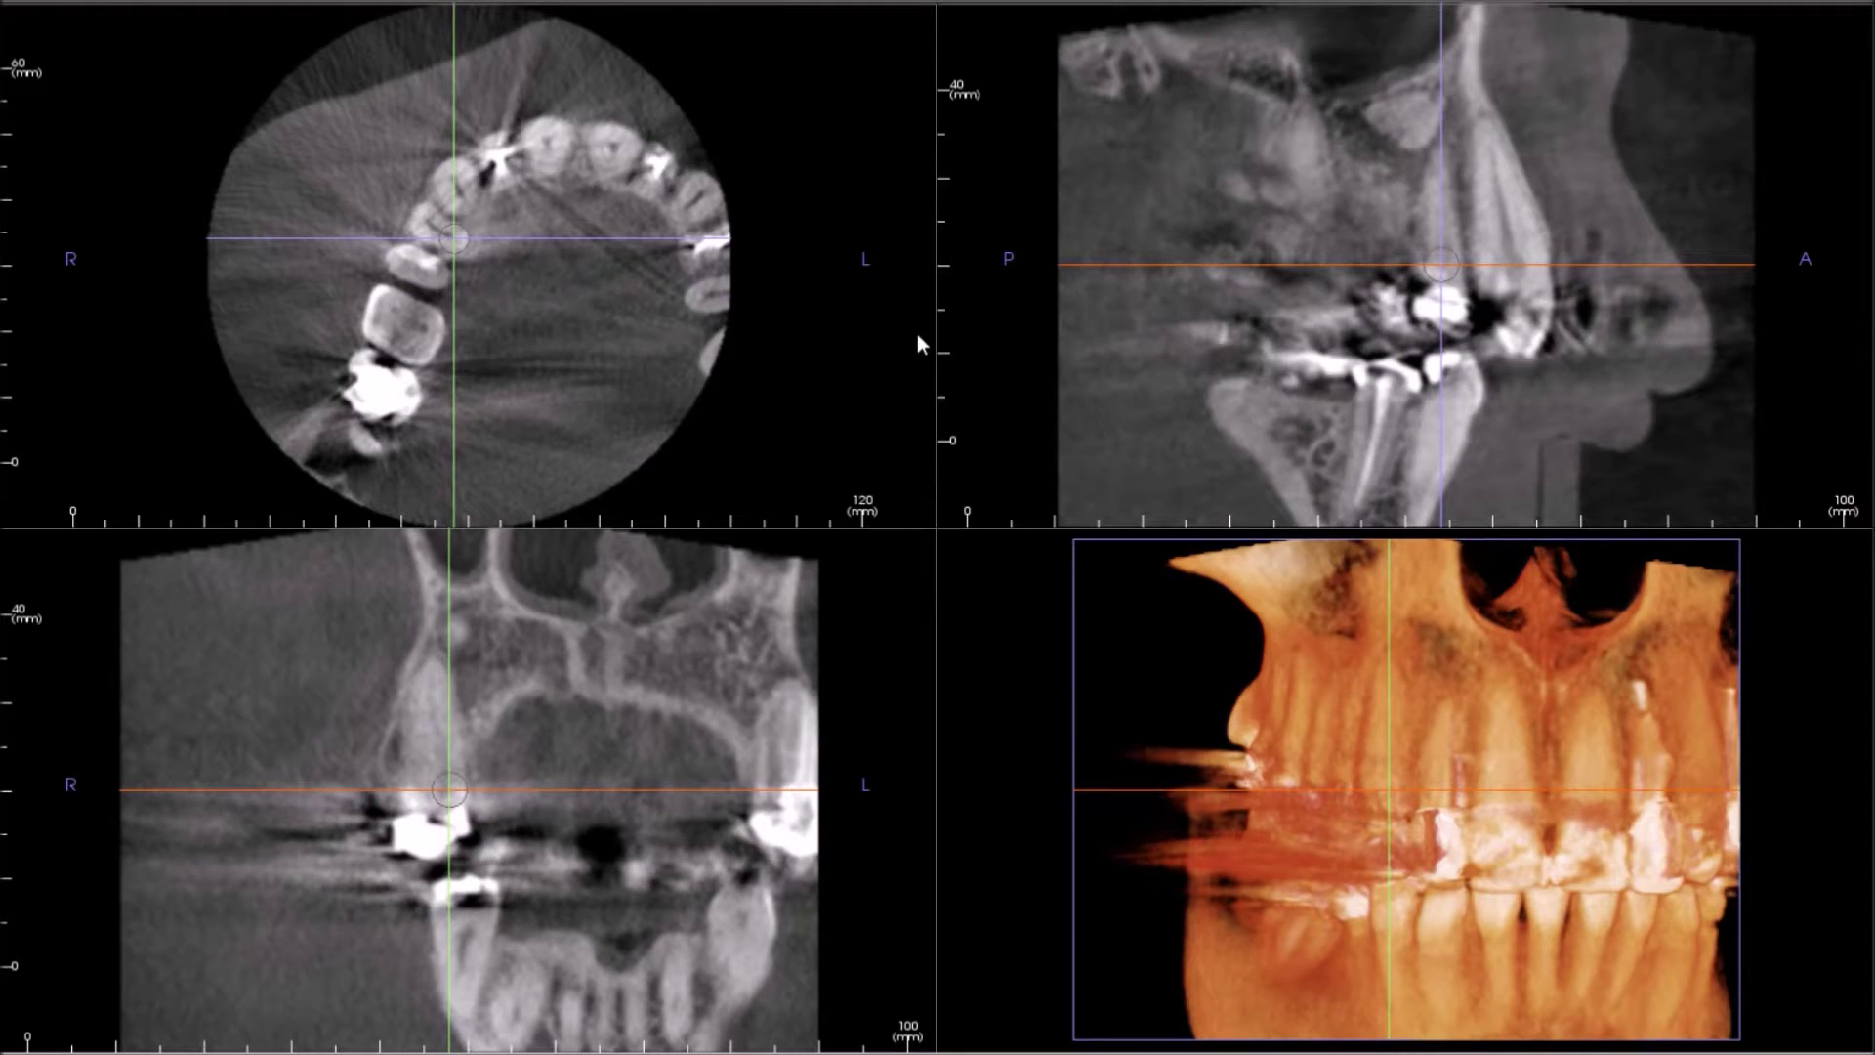
{"action": "mouse_move", "coordinate": [1444, 176]}
{"action": "left_mouse_down"}
{"action": "mouse_move", "coordinate": [1332, 181]}
{"action": "mouse_move", "coordinate": [1439, 175]}
{"action": "left_mouse_up"}
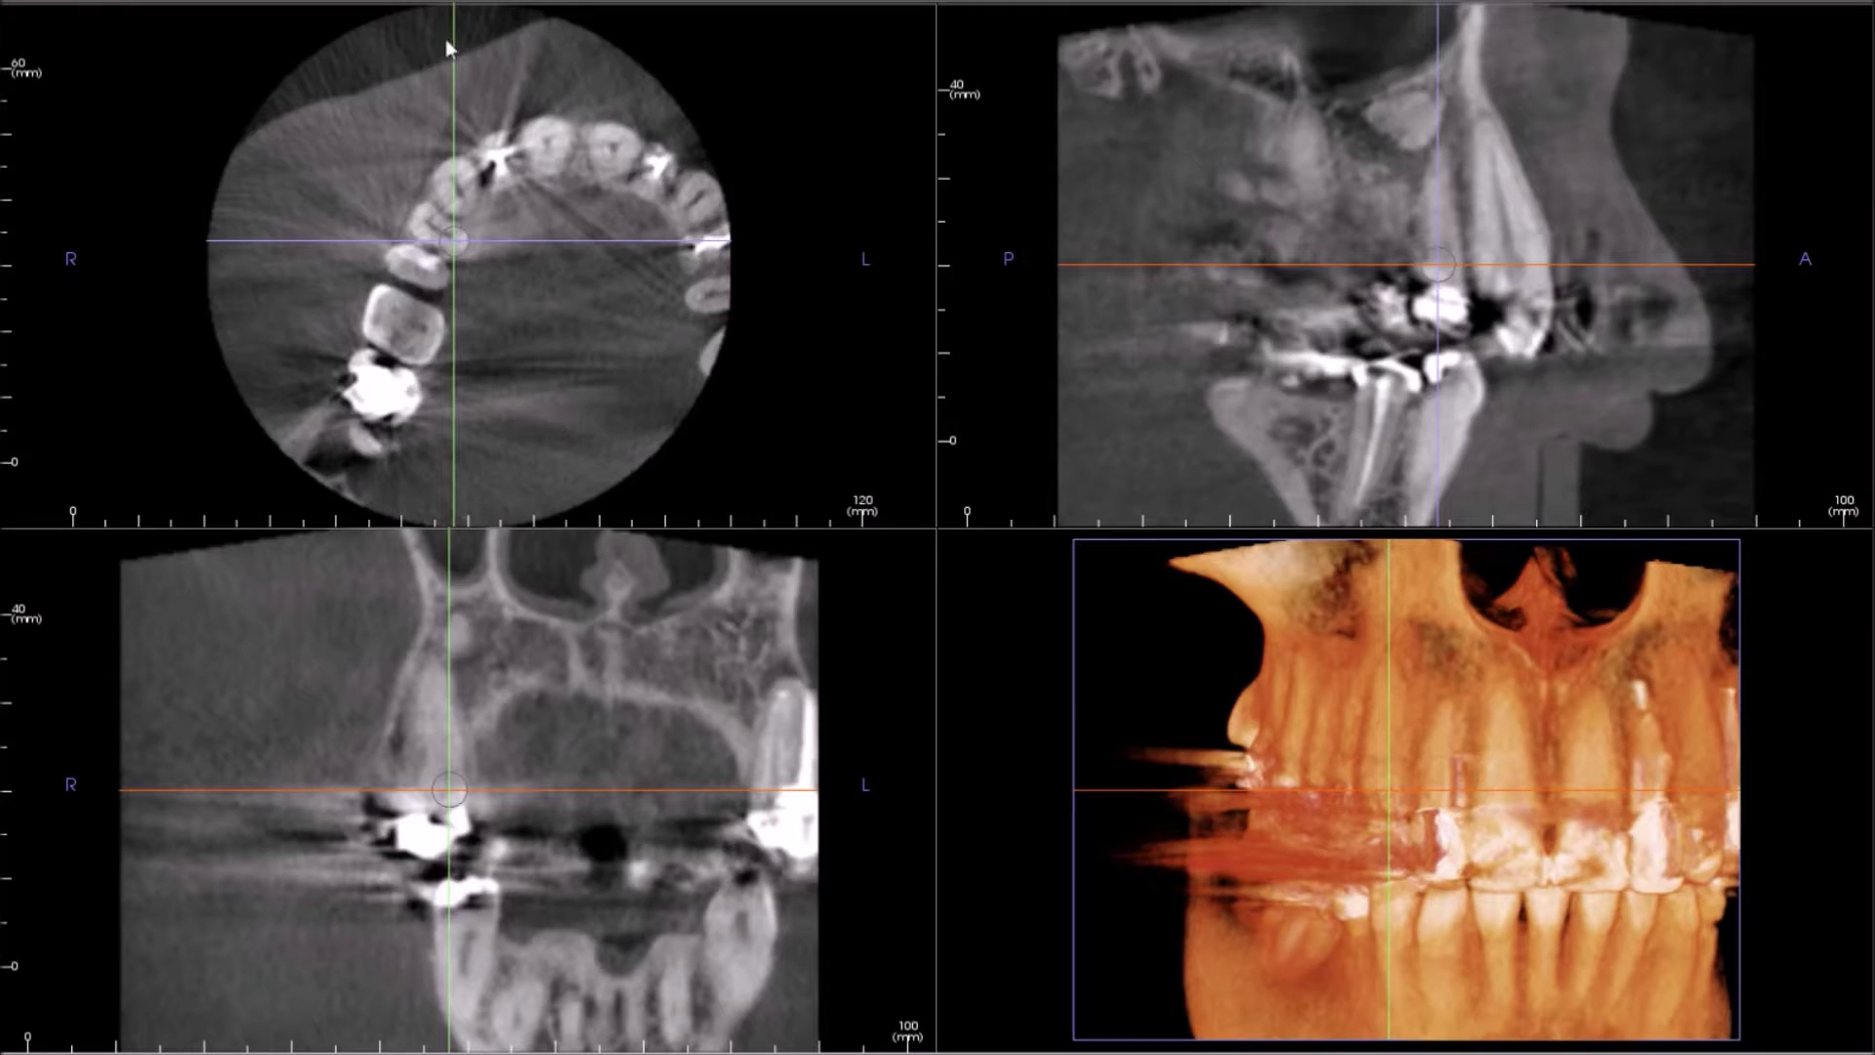
{"action": "left_click_drag", "start_coordinate": [1232, 970], "coordinate": [1251, 736]}
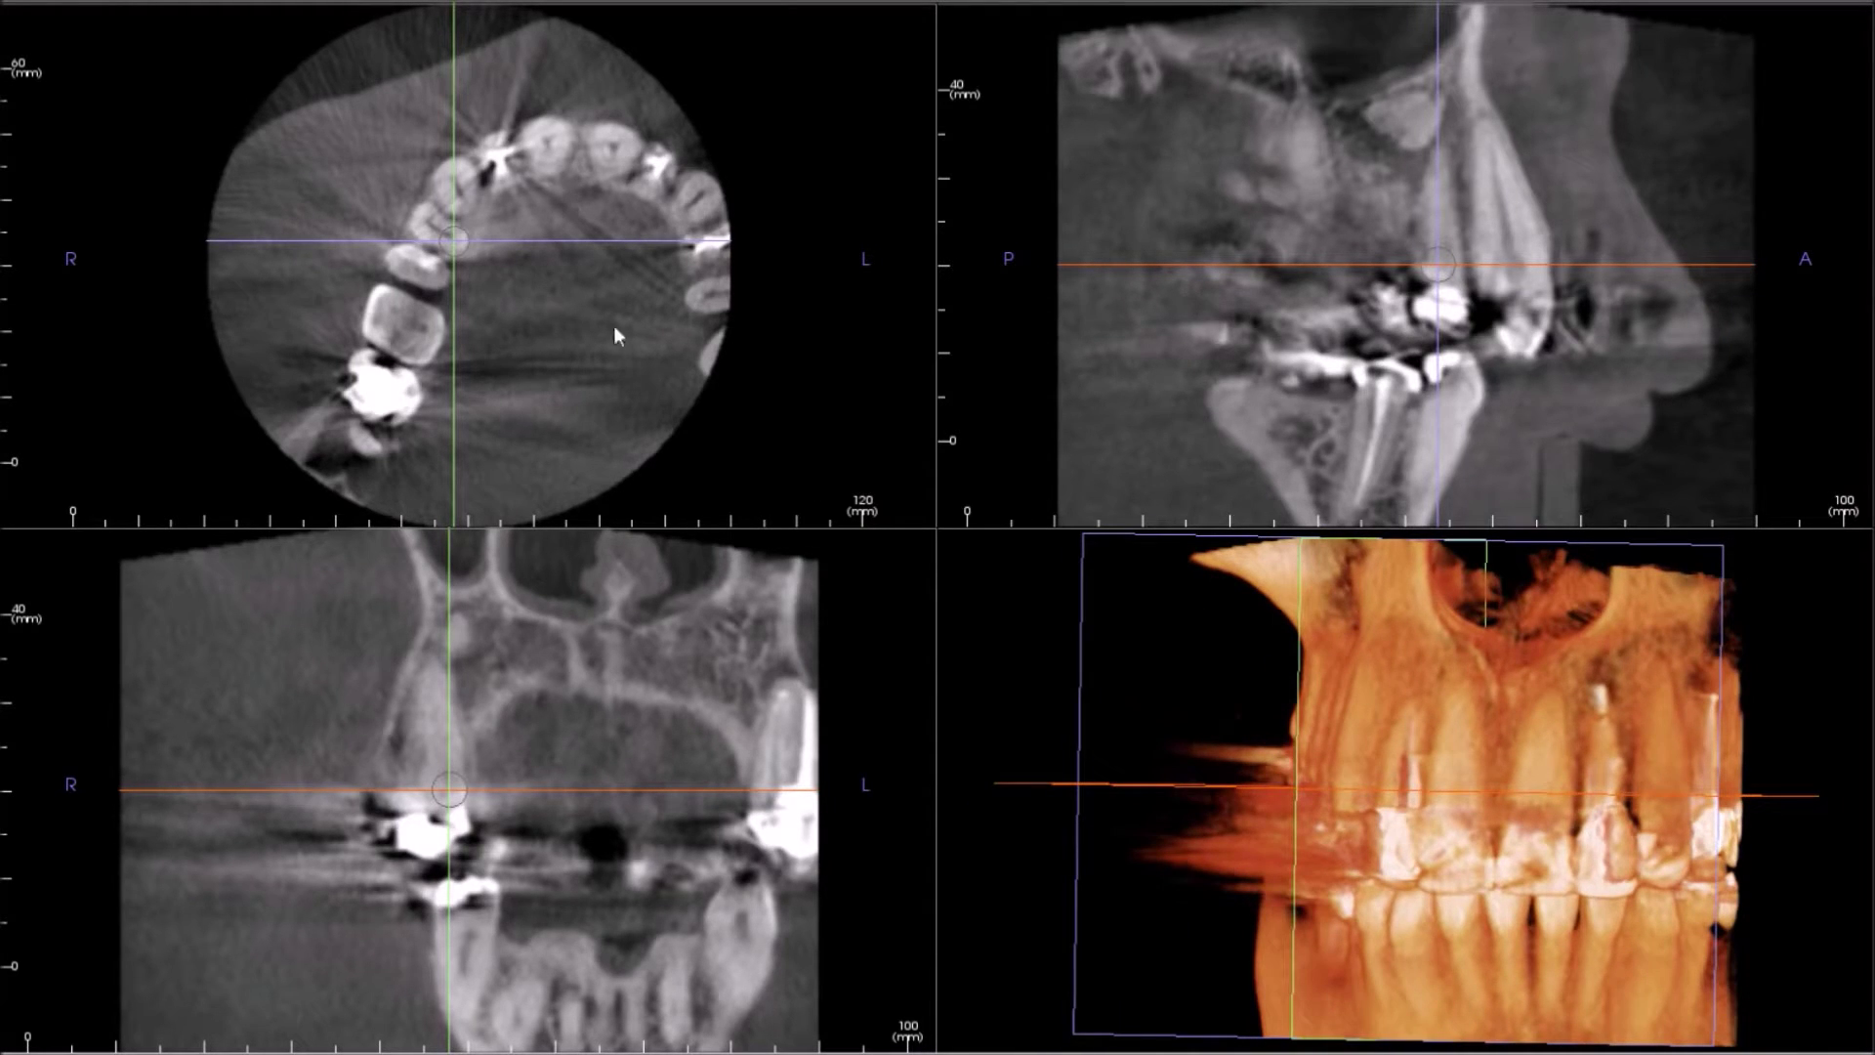
- Re-place the coronal and sagittal slices on the upper right teeth and maximize the sagittal pane
{"action": "left_click_drag", "start_coordinate": [543, 245], "coordinate": [546, 293]}
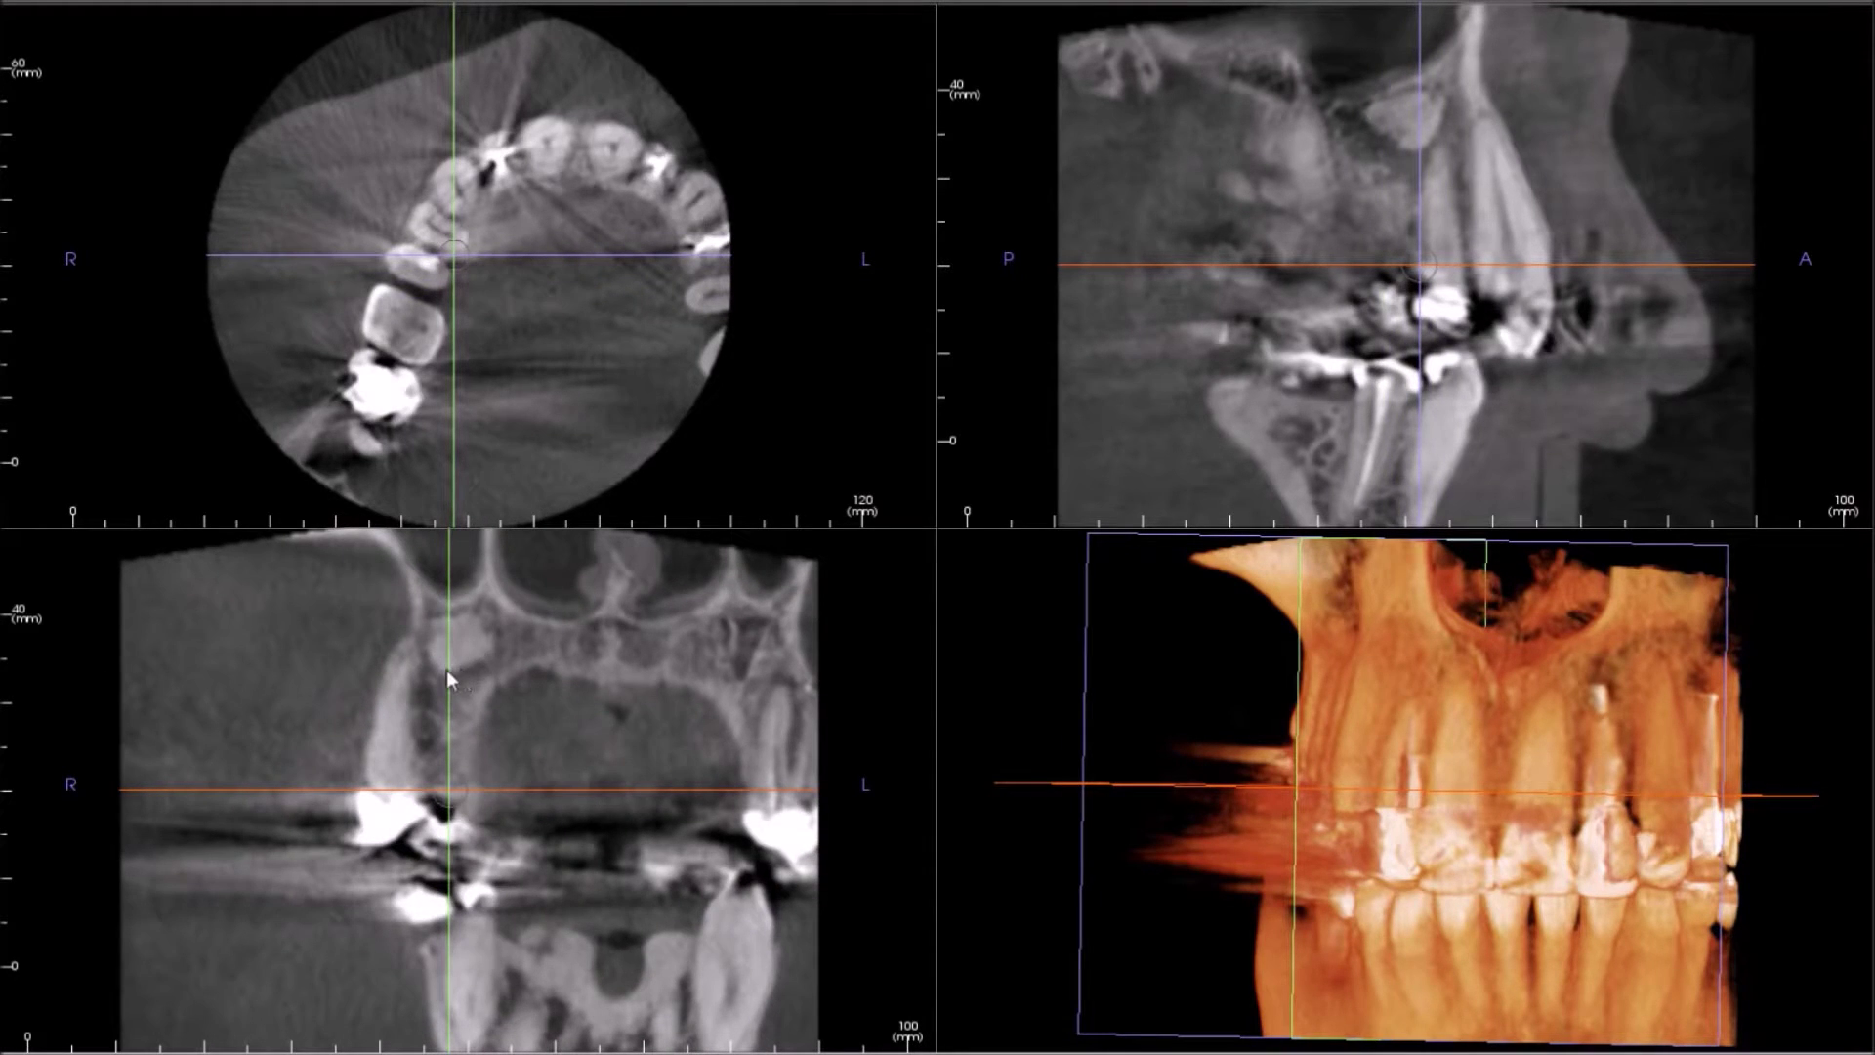
{"action": "mouse_move", "coordinate": [445, 669]}
{"action": "left_mouse_down"}
{"action": "mouse_move", "coordinate": [418, 683]}
{"action": "mouse_move", "coordinate": [494, 681]}
{"action": "mouse_move", "coordinate": [434, 697]}
{"action": "mouse_move", "coordinate": [464, 686]}
{"action": "left_mouse_up"}
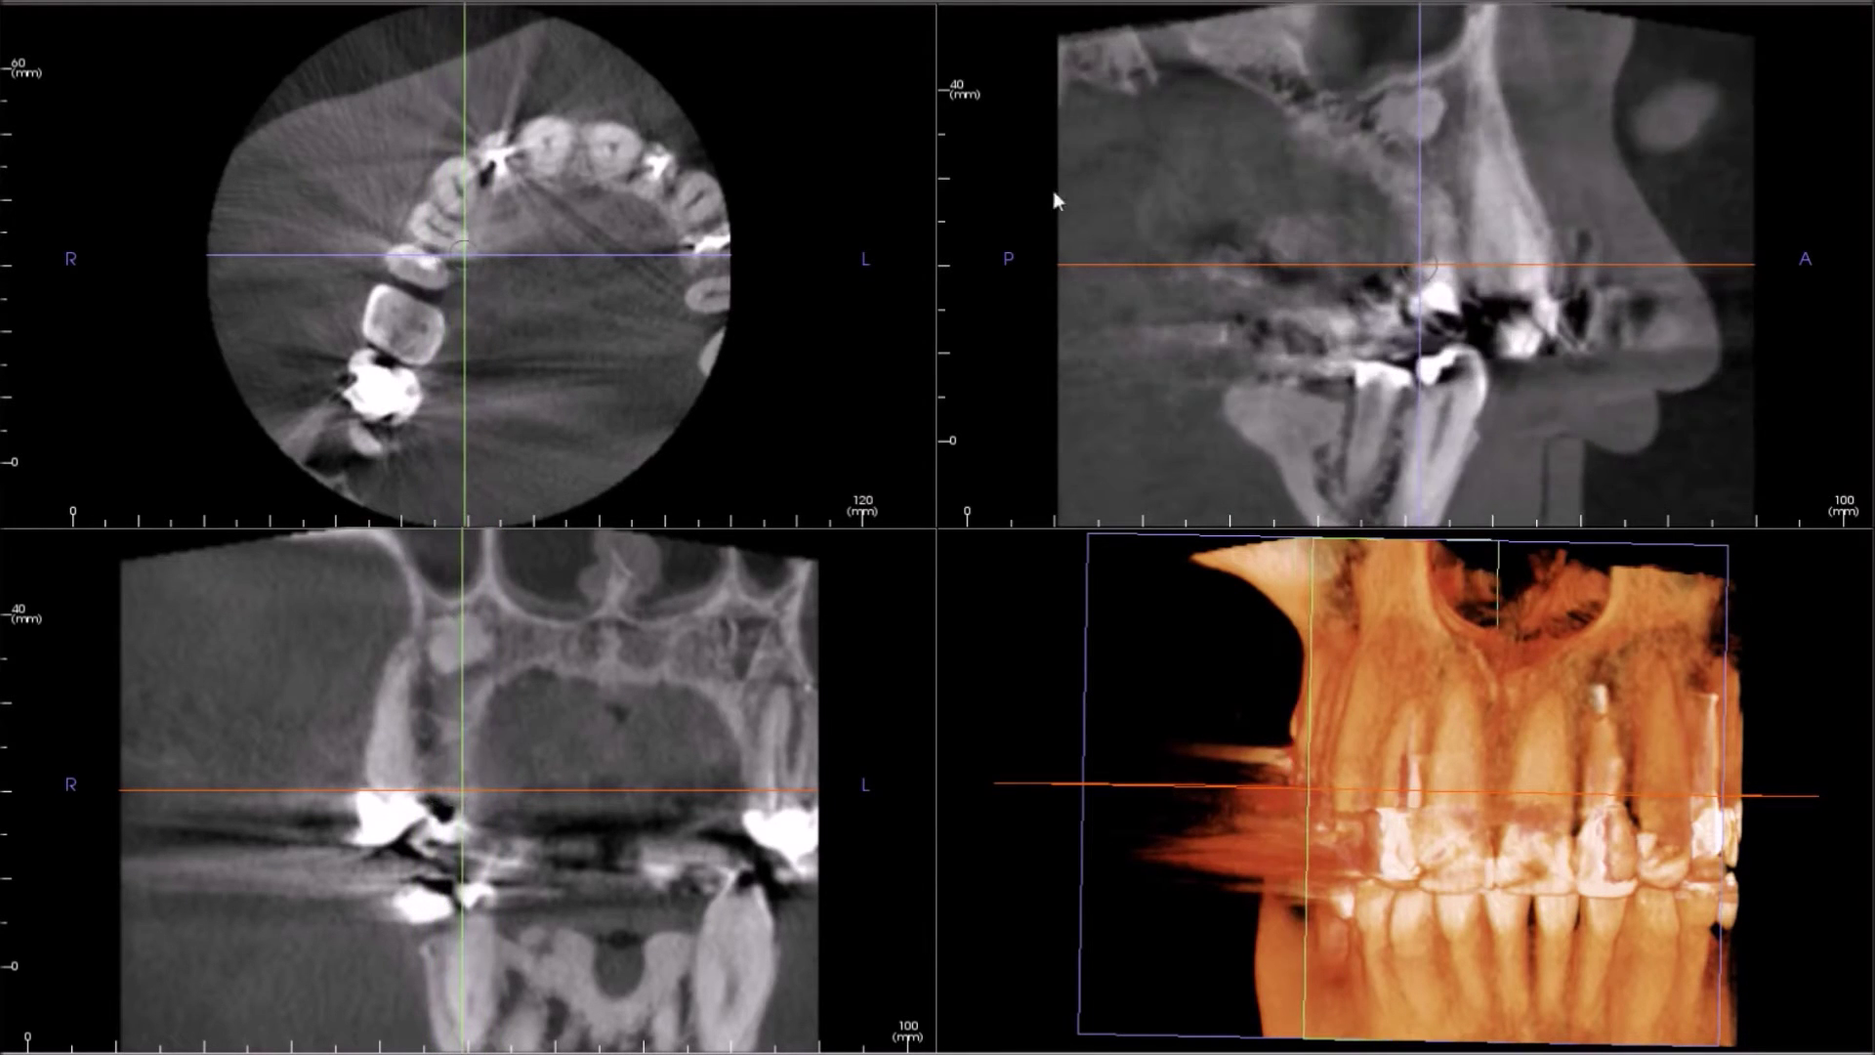
{"action": "mouse_move", "coordinate": [538, 250]}
{"action": "left_mouse_down"}
{"action": "mouse_move", "coordinate": [551, 223]}
{"action": "mouse_move", "coordinate": [556, 281]}
{"action": "mouse_move", "coordinate": [570, 259]}
{"action": "left_mouse_up"}
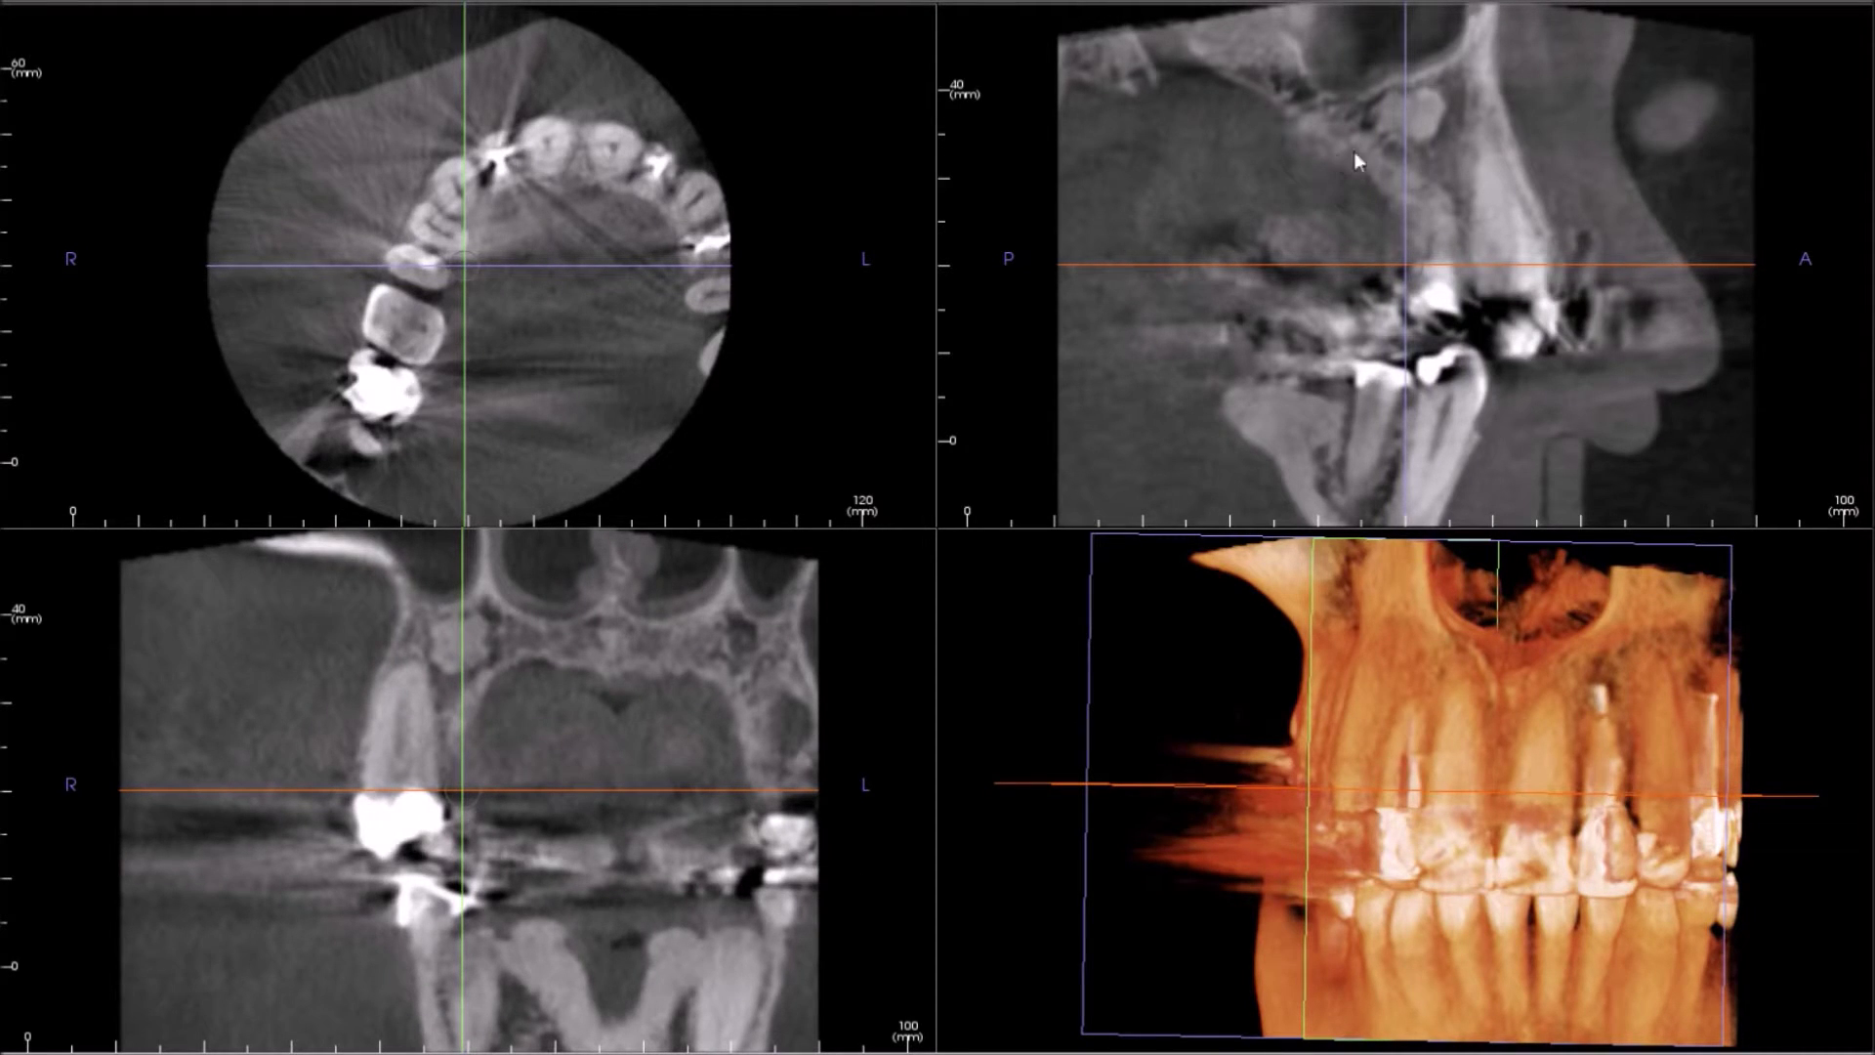
{"action": "double_click", "coordinate": [1433, 139]}
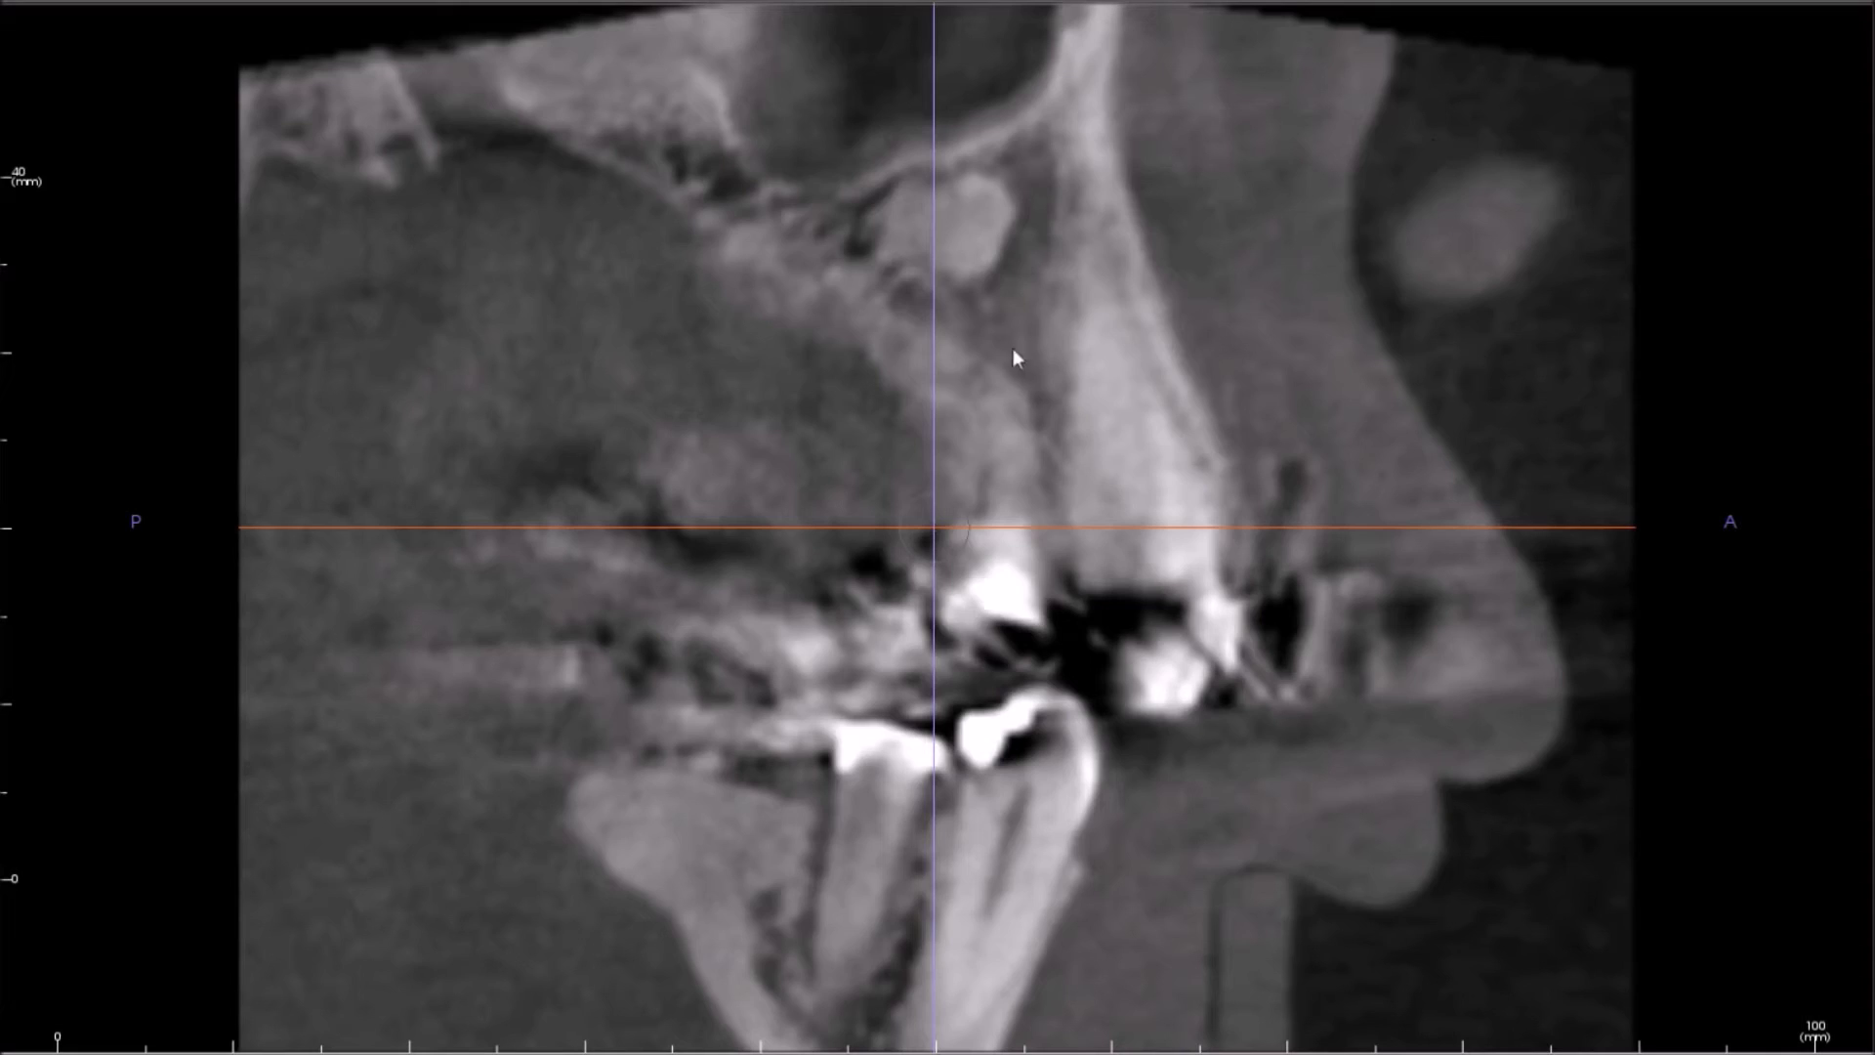
- Scroll through the full-screen sagittal slices across the jaws
{"action": "scroll", "coordinate": [1044, 265], "scroll_direction": "down", "scroll_amount": 2}
{"action": "scroll", "coordinate": [1044, 262], "scroll_direction": "up", "scroll_amount": 2}
{"action": "scroll", "coordinate": [1043, 261], "scroll_direction": "down", "scroll_amount": 3}
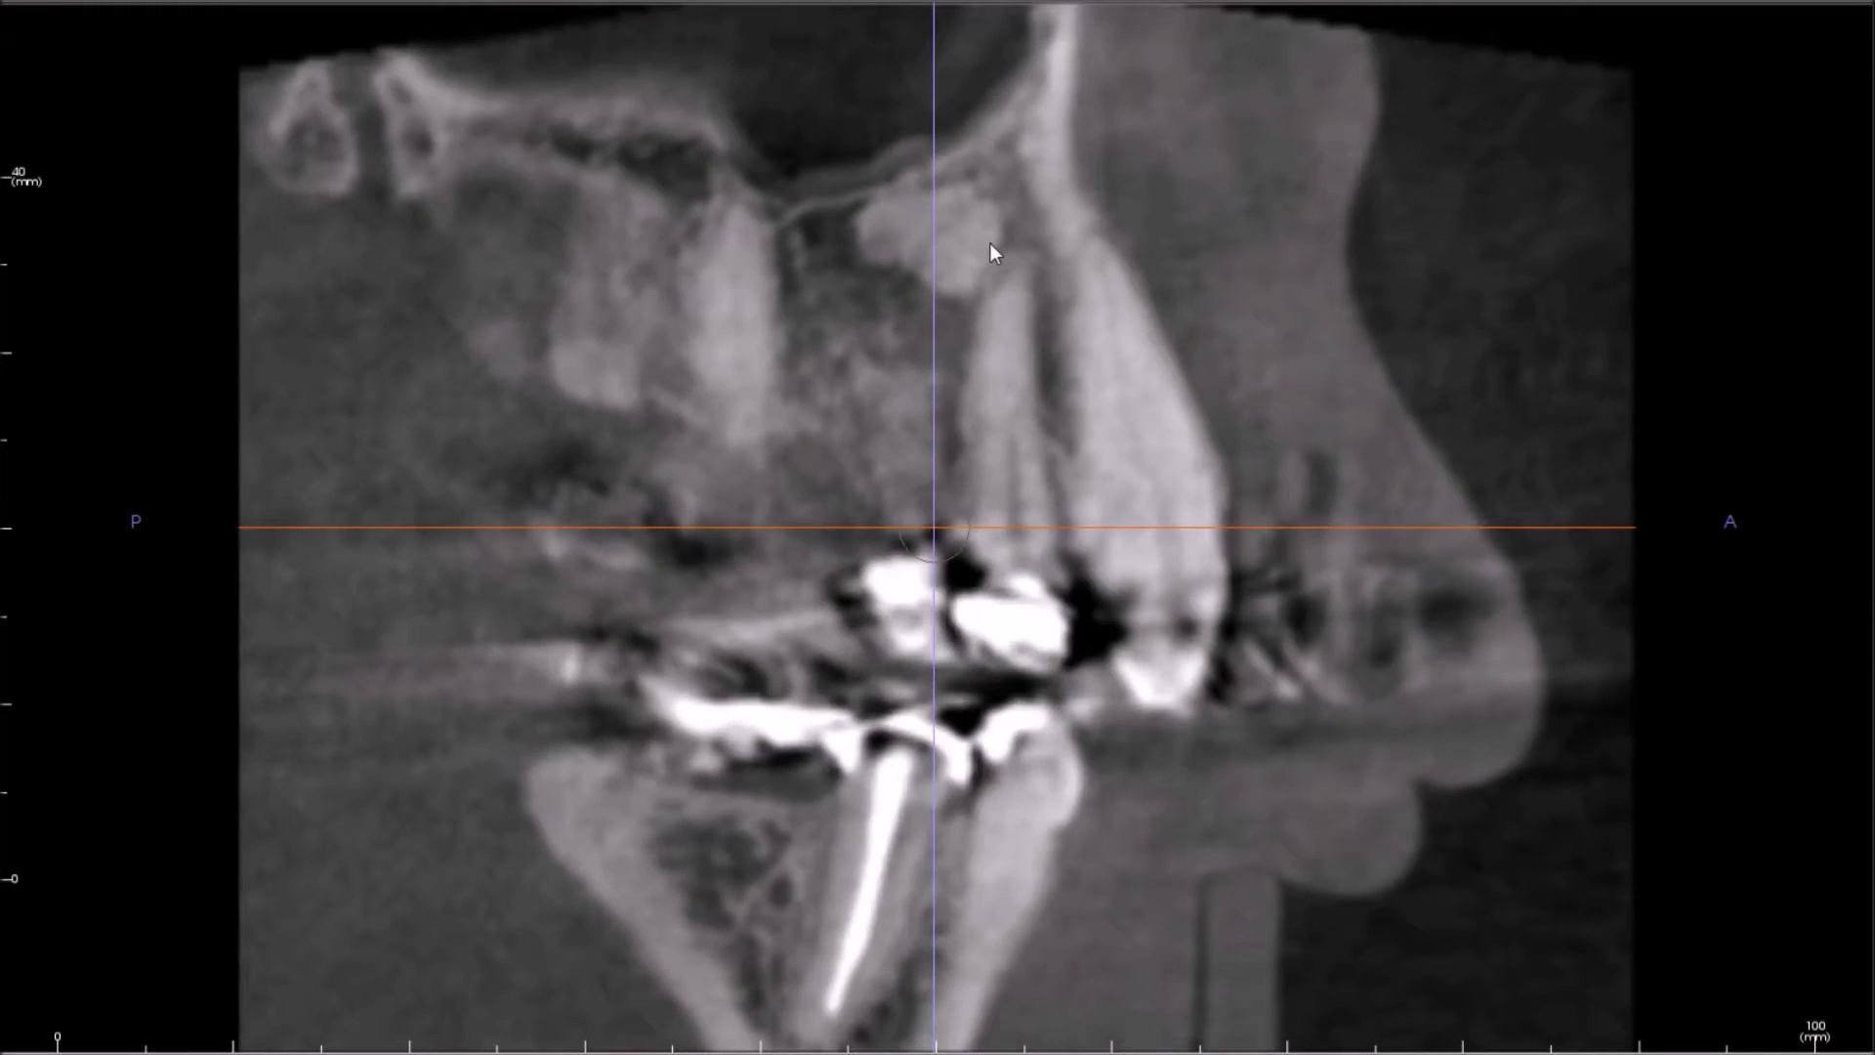
{"action": "scroll", "coordinate": [880, 266], "scroll_direction": "down", "scroll_amount": 3}
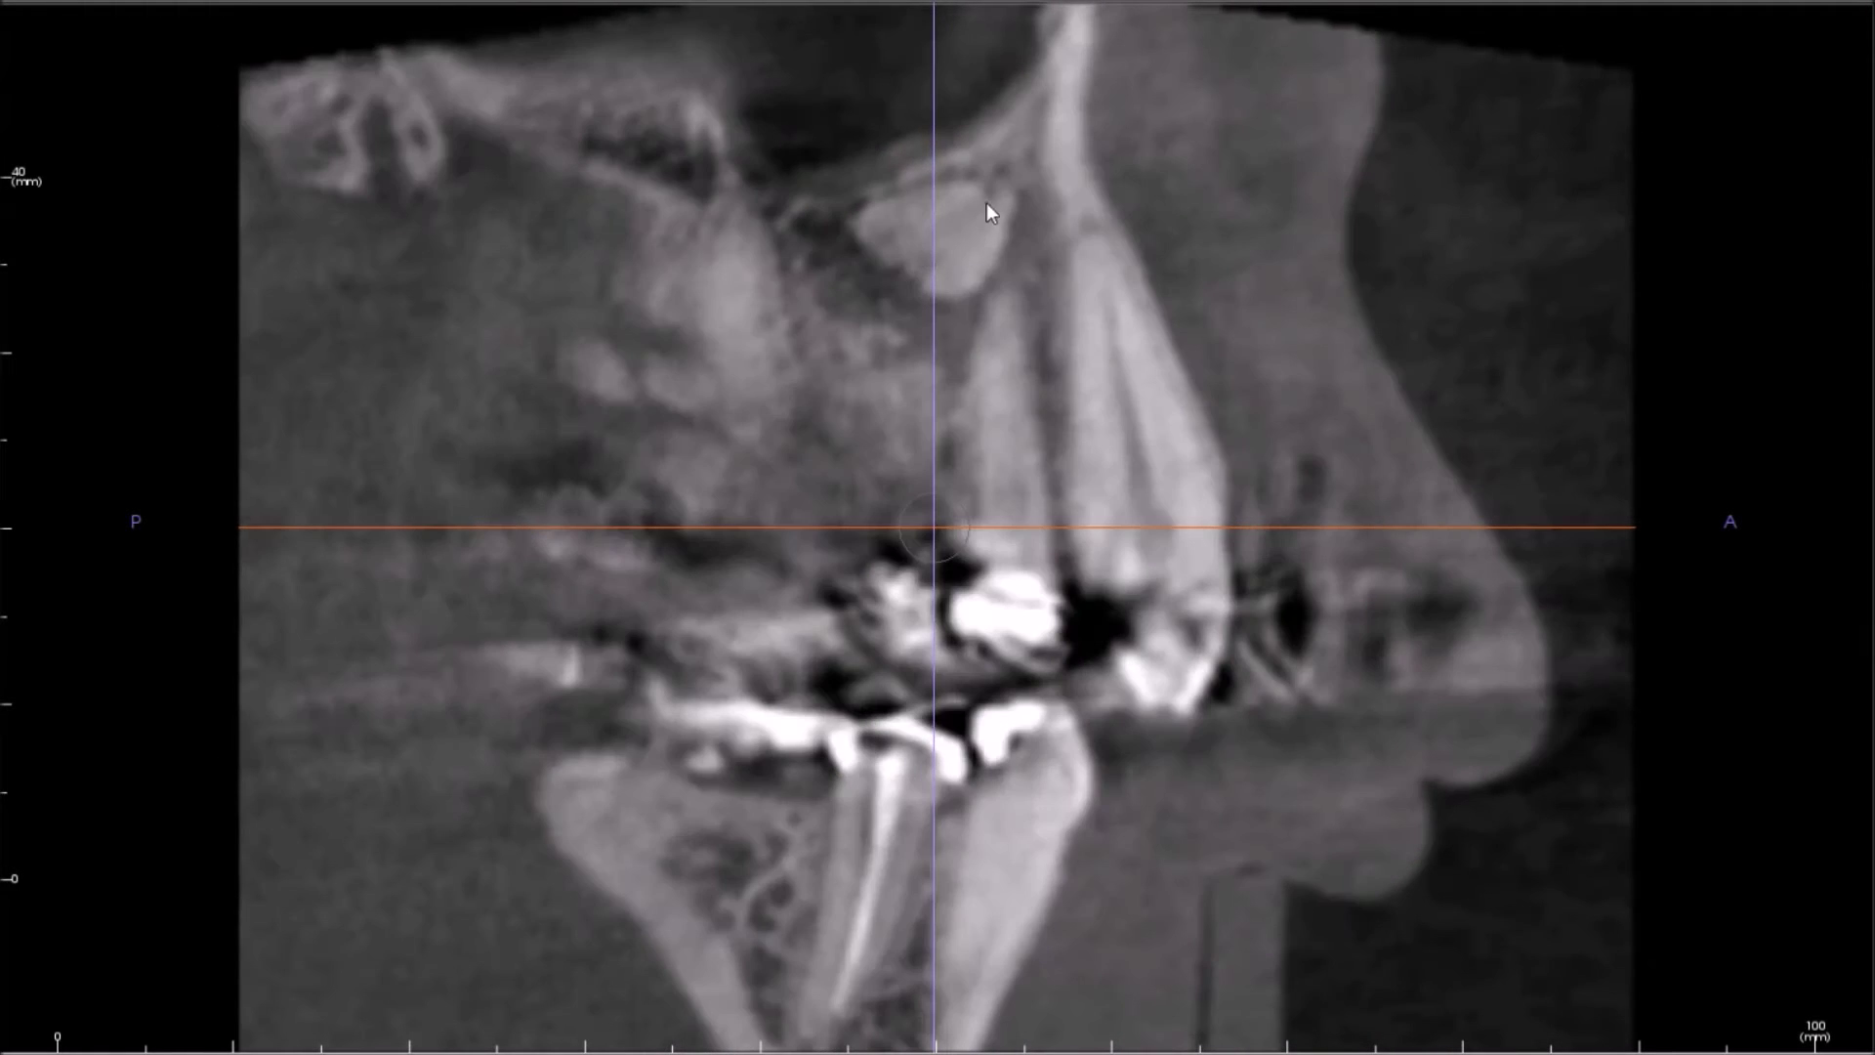
{"action": "scroll", "coordinate": [966, 247], "scroll_direction": "down", "scroll_amount": 2}
{"action": "scroll", "coordinate": [980, 239], "scroll_direction": "down", "scroll_amount": 2}
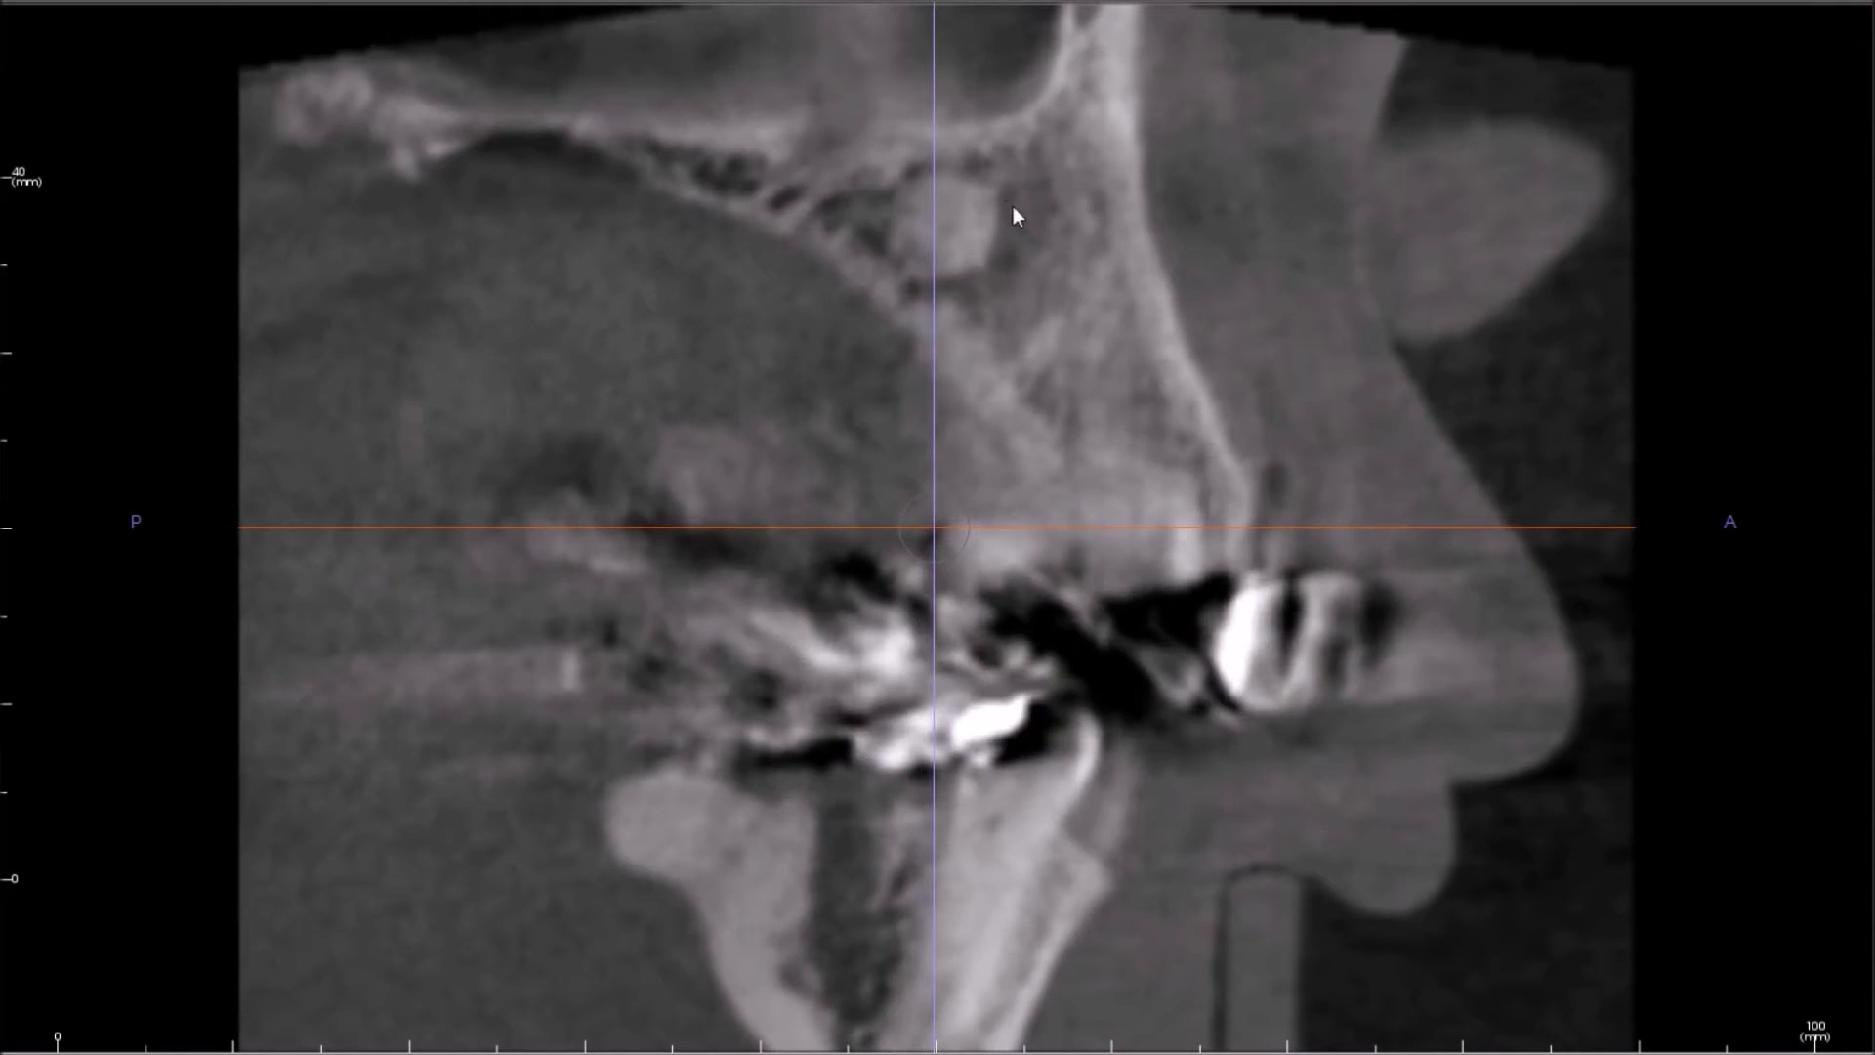
{"action": "scroll", "coordinate": [967, 225], "scroll_direction": "down", "scroll_amount": 5}
{"action": "scroll", "coordinate": [931, 235], "scroll_direction": "down", "scroll_amount": 8}
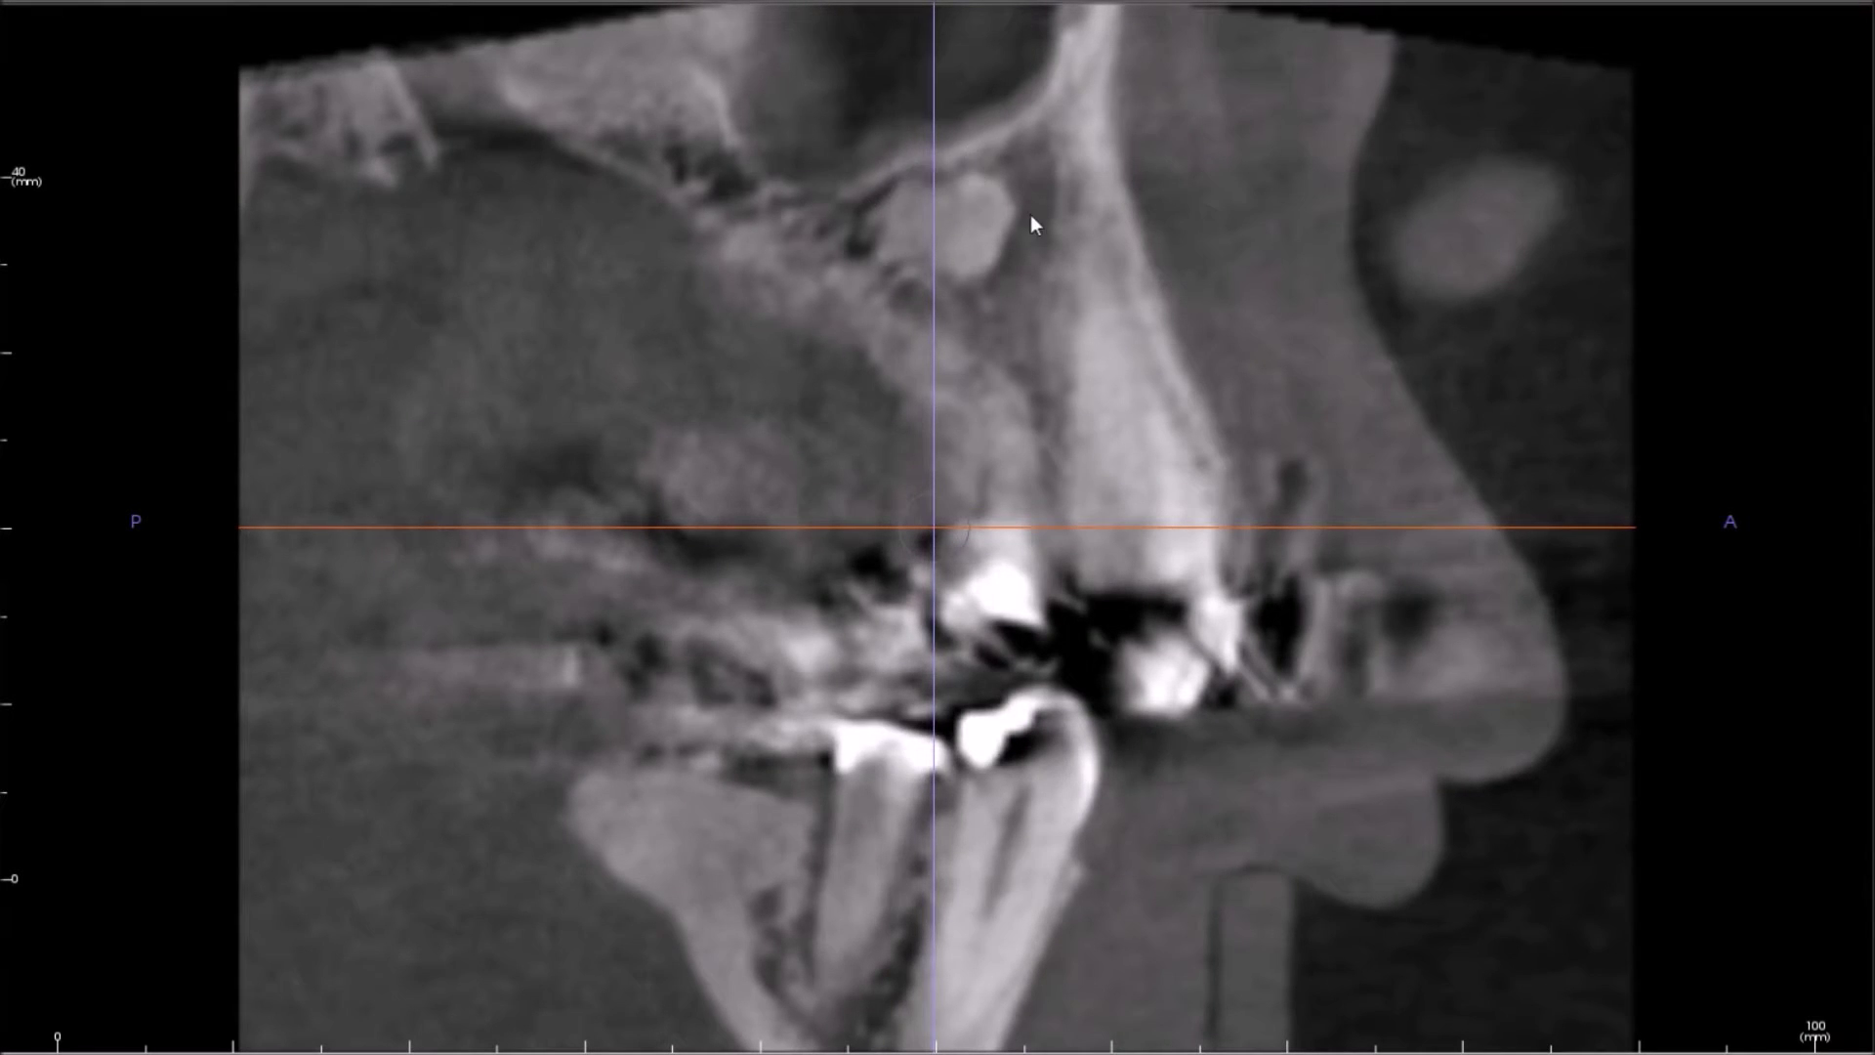
{"action": "scroll", "coordinate": [1031, 223], "scroll_direction": "down", "scroll_amount": 6}
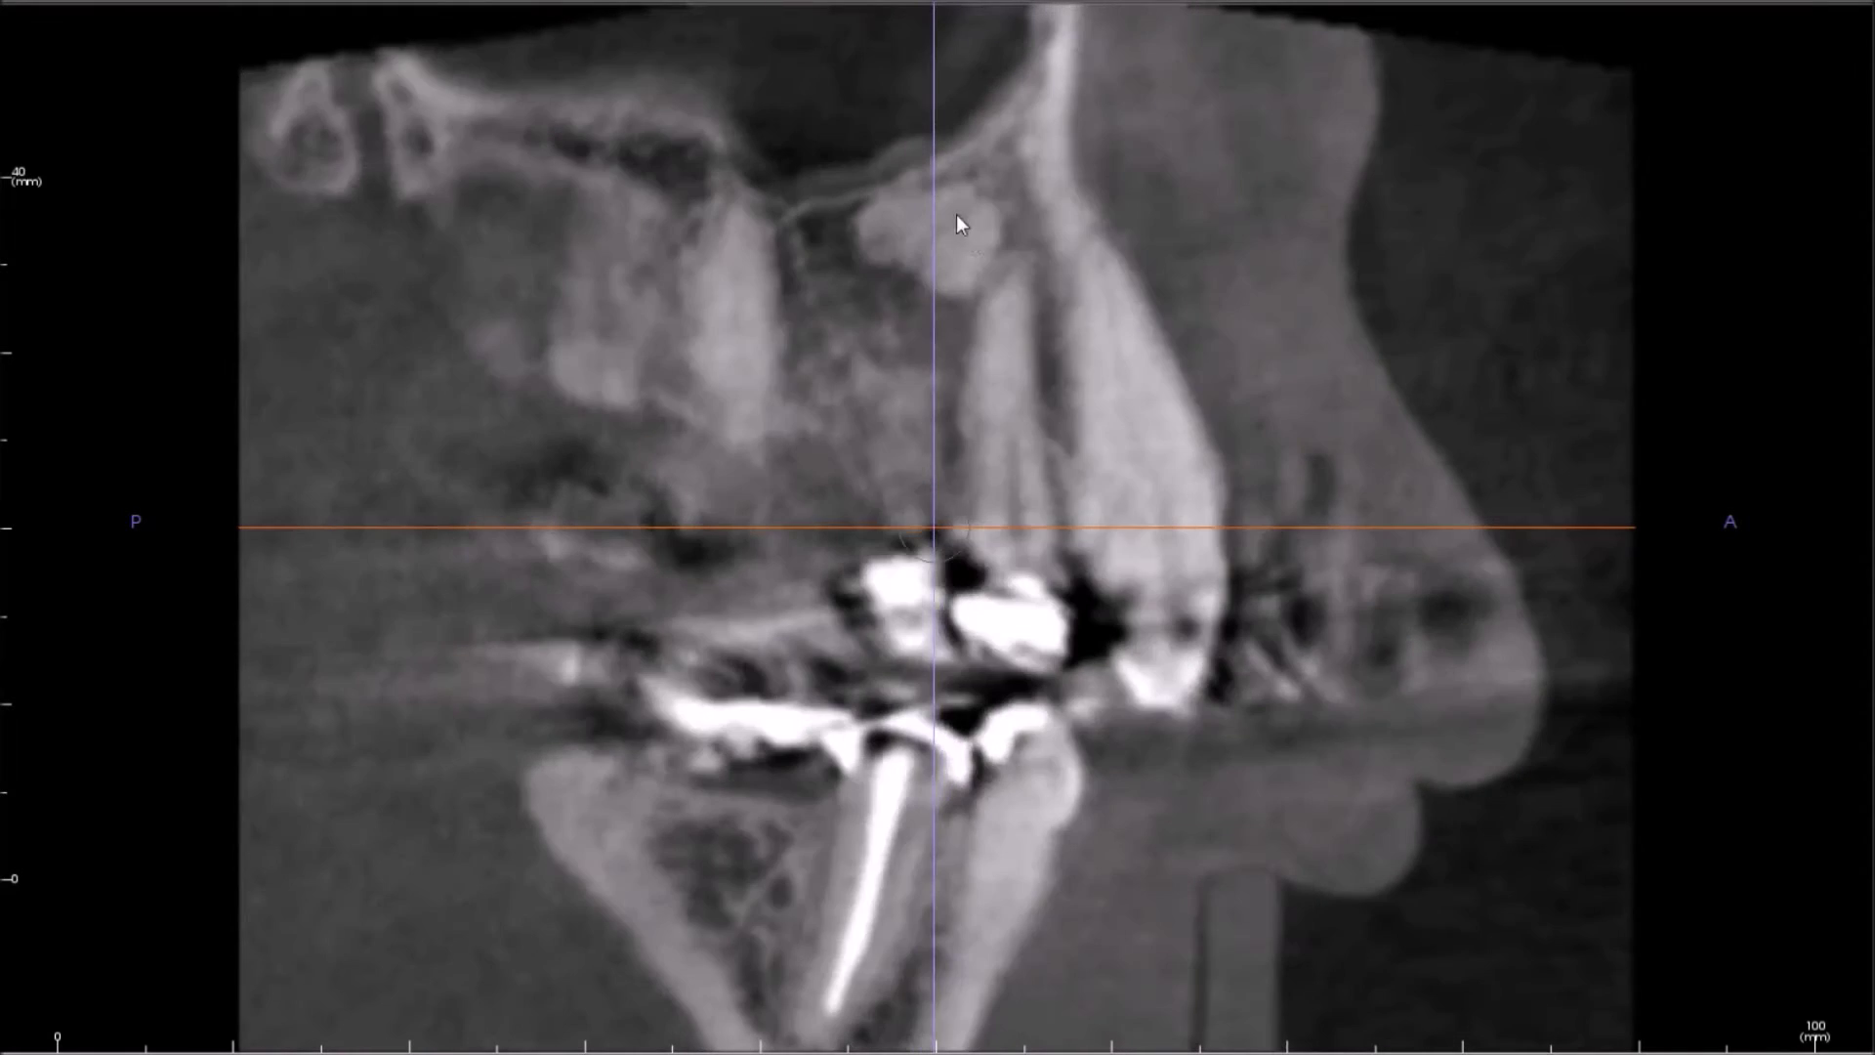
{"action": "scroll", "coordinate": [1025, 249], "scroll_direction": "down", "scroll_amount": 3}
{"action": "scroll", "coordinate": [1001, 280], "scroll_direction": "up", "scroll_amount": 3}
{"action": "scroll", "coordinate": [985, 282], "scroll_direction": "down", "scroll_amount": 2}
{"action": "scroll", "coordinate": [986, 284], "scroll_direction": "down", "scroll_amount": 2}
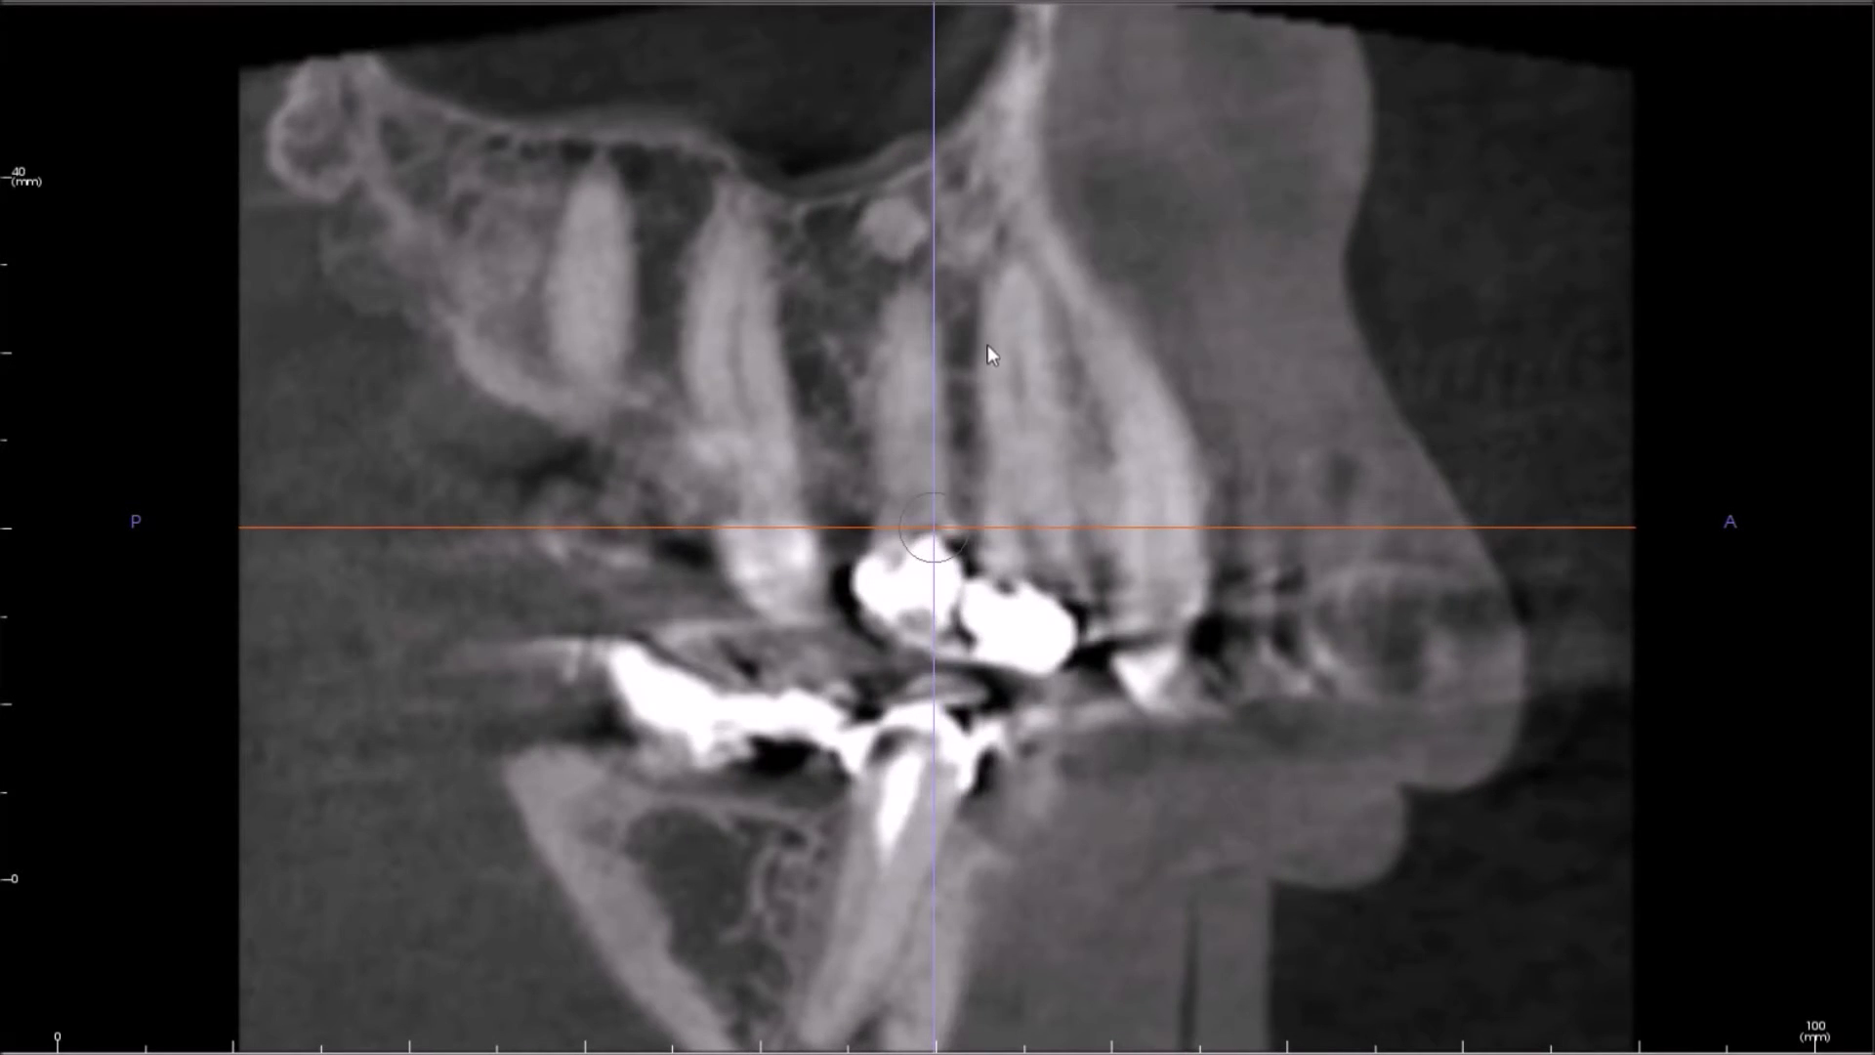
{"action": "scroll", "coordinate": [988, 323], "scroll_direction": "down", "scroll_amount": 4}
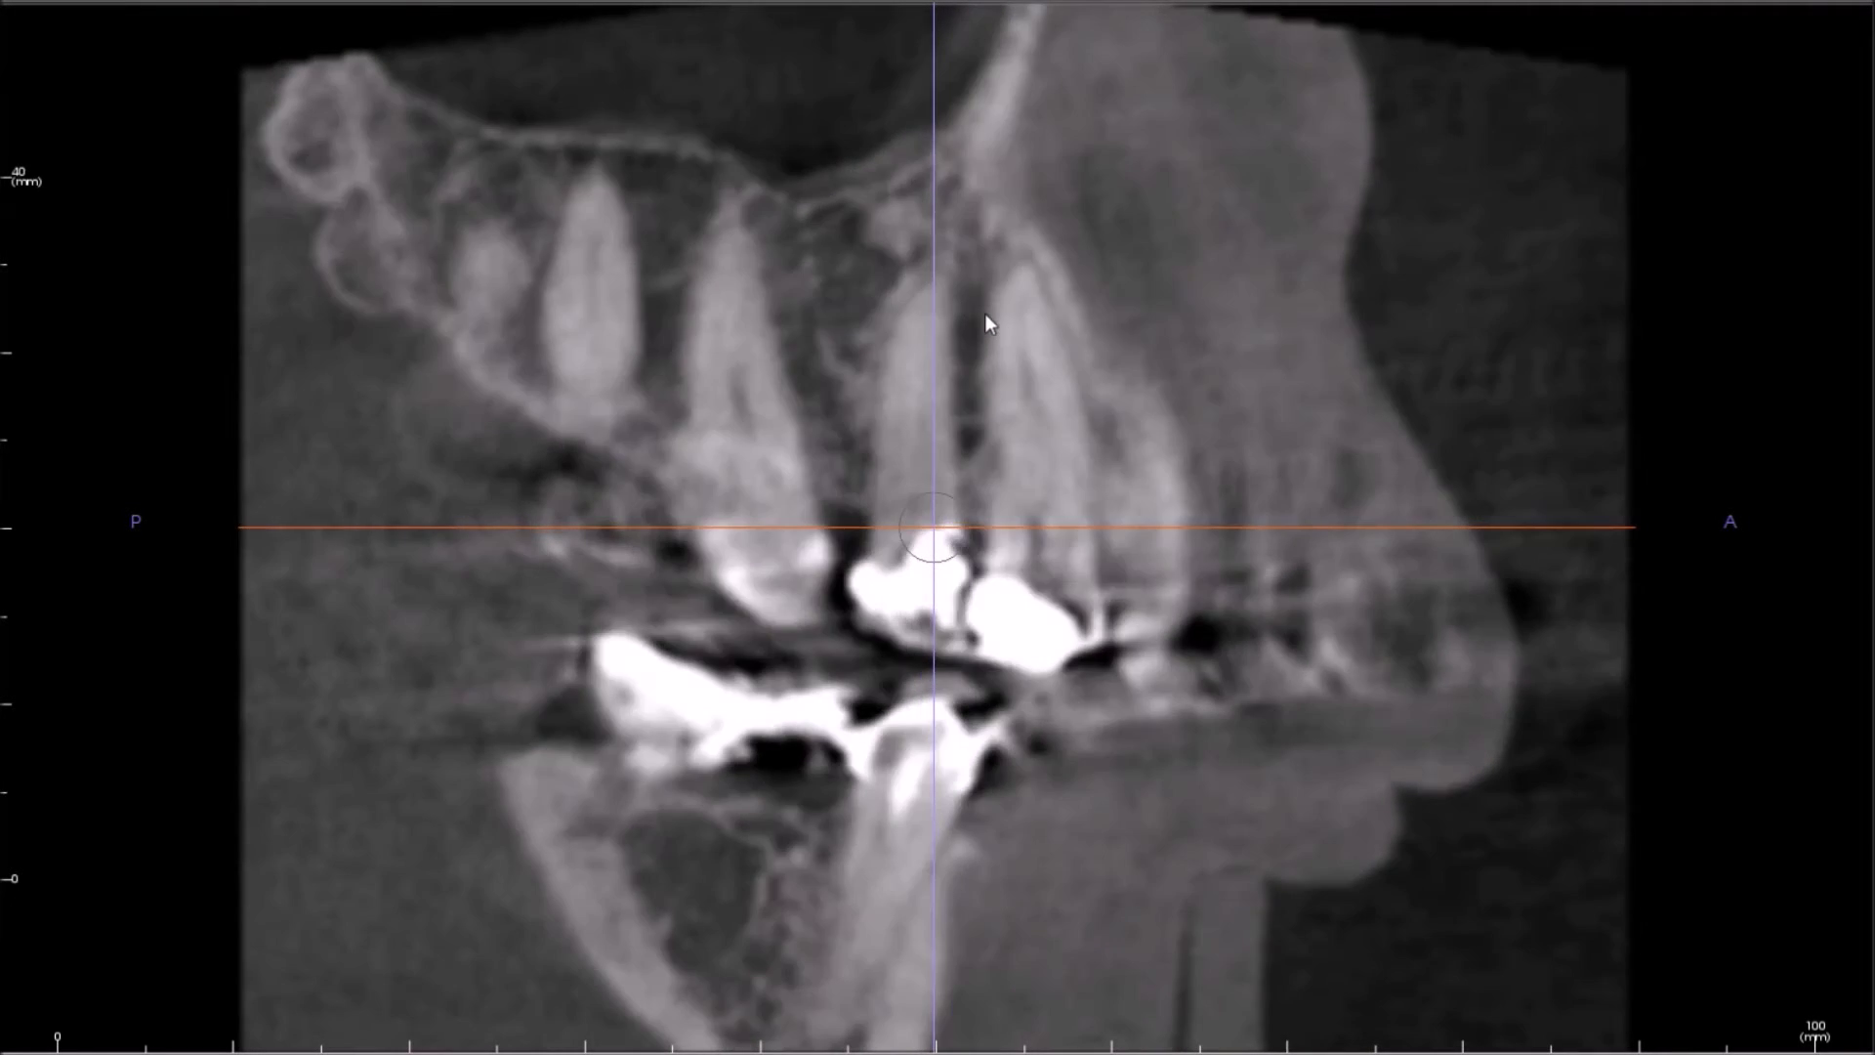
{"action": "scroll", "coordinate": [984, 314], "scroll_direction": "down", "scroll_amount": 4}
{"action": "scroll", "coordinate": [1022, 279], "scroll_direction": "down", "scroll_amount": 5}
{"action": "scroll", "coordinate": [1008, 298], "scroll_direction": "down", "scroll_amount": 4}
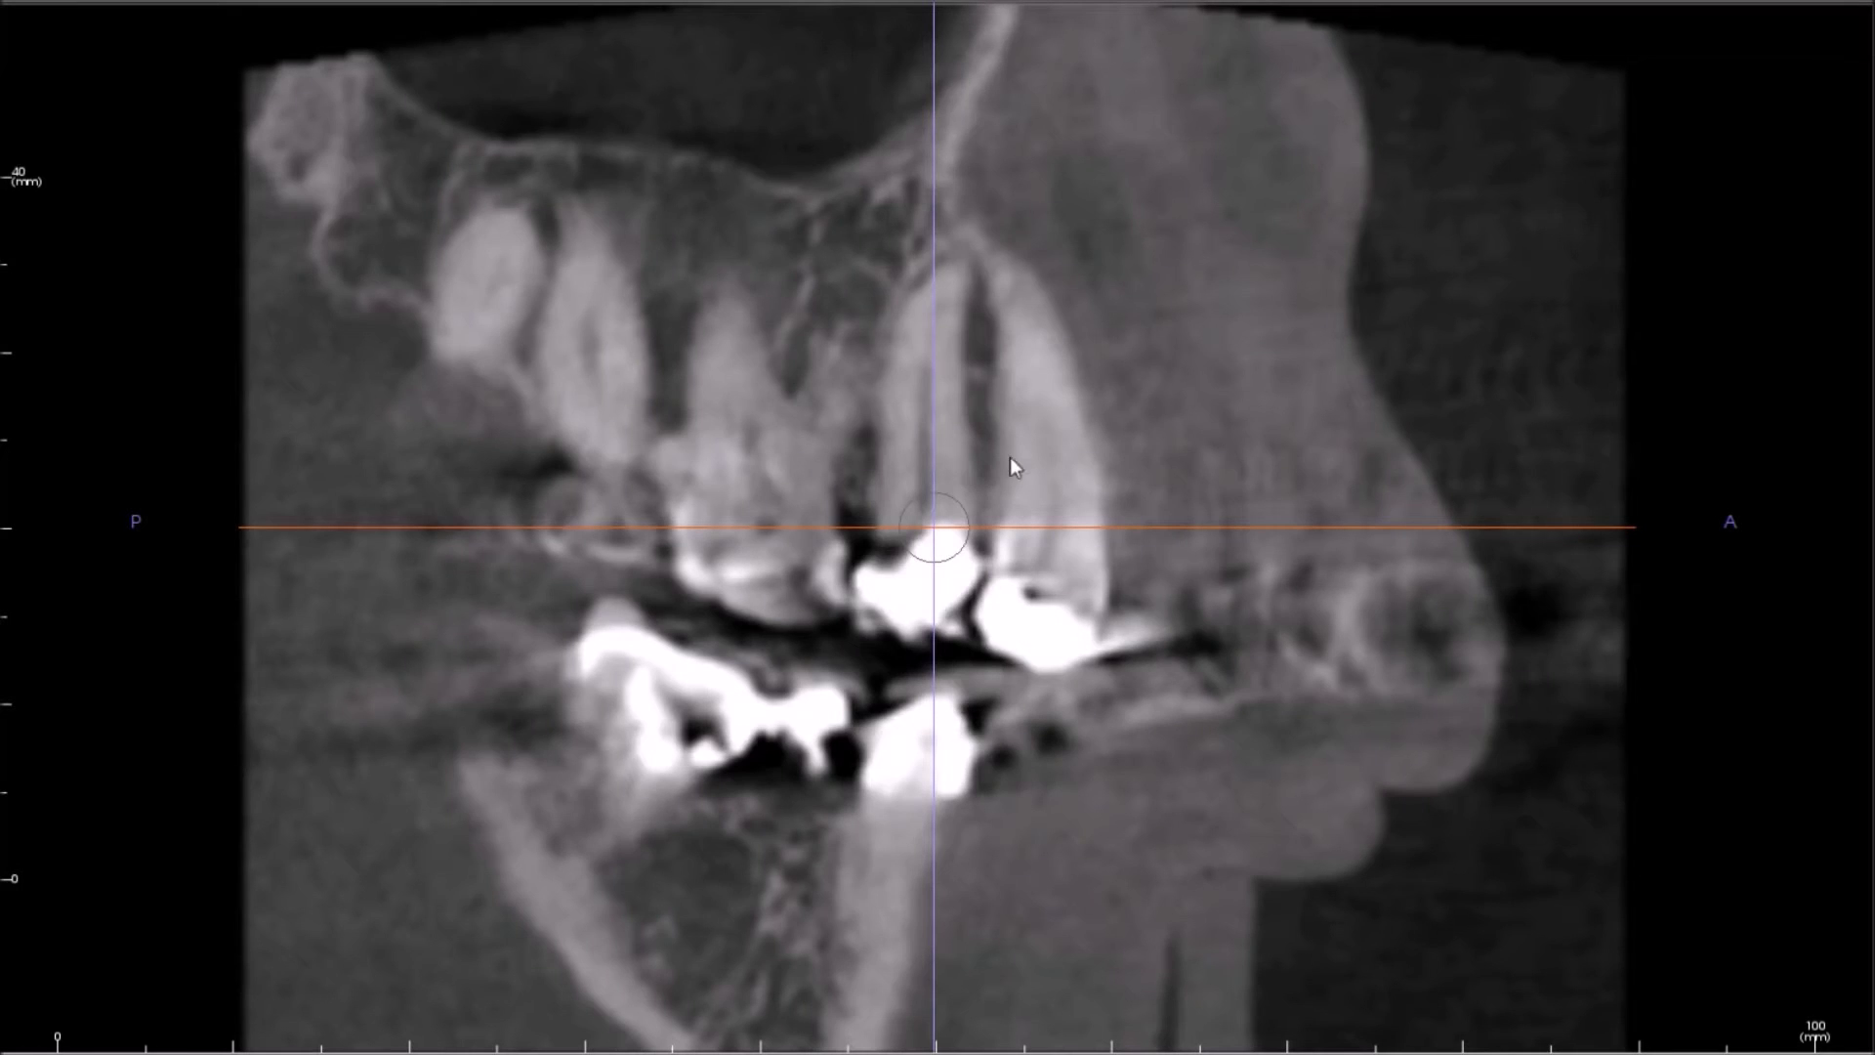
{"action": "scroll", "coordinate": [1024, 445], "scroll_direction": "down", "scroll_amount": 2}
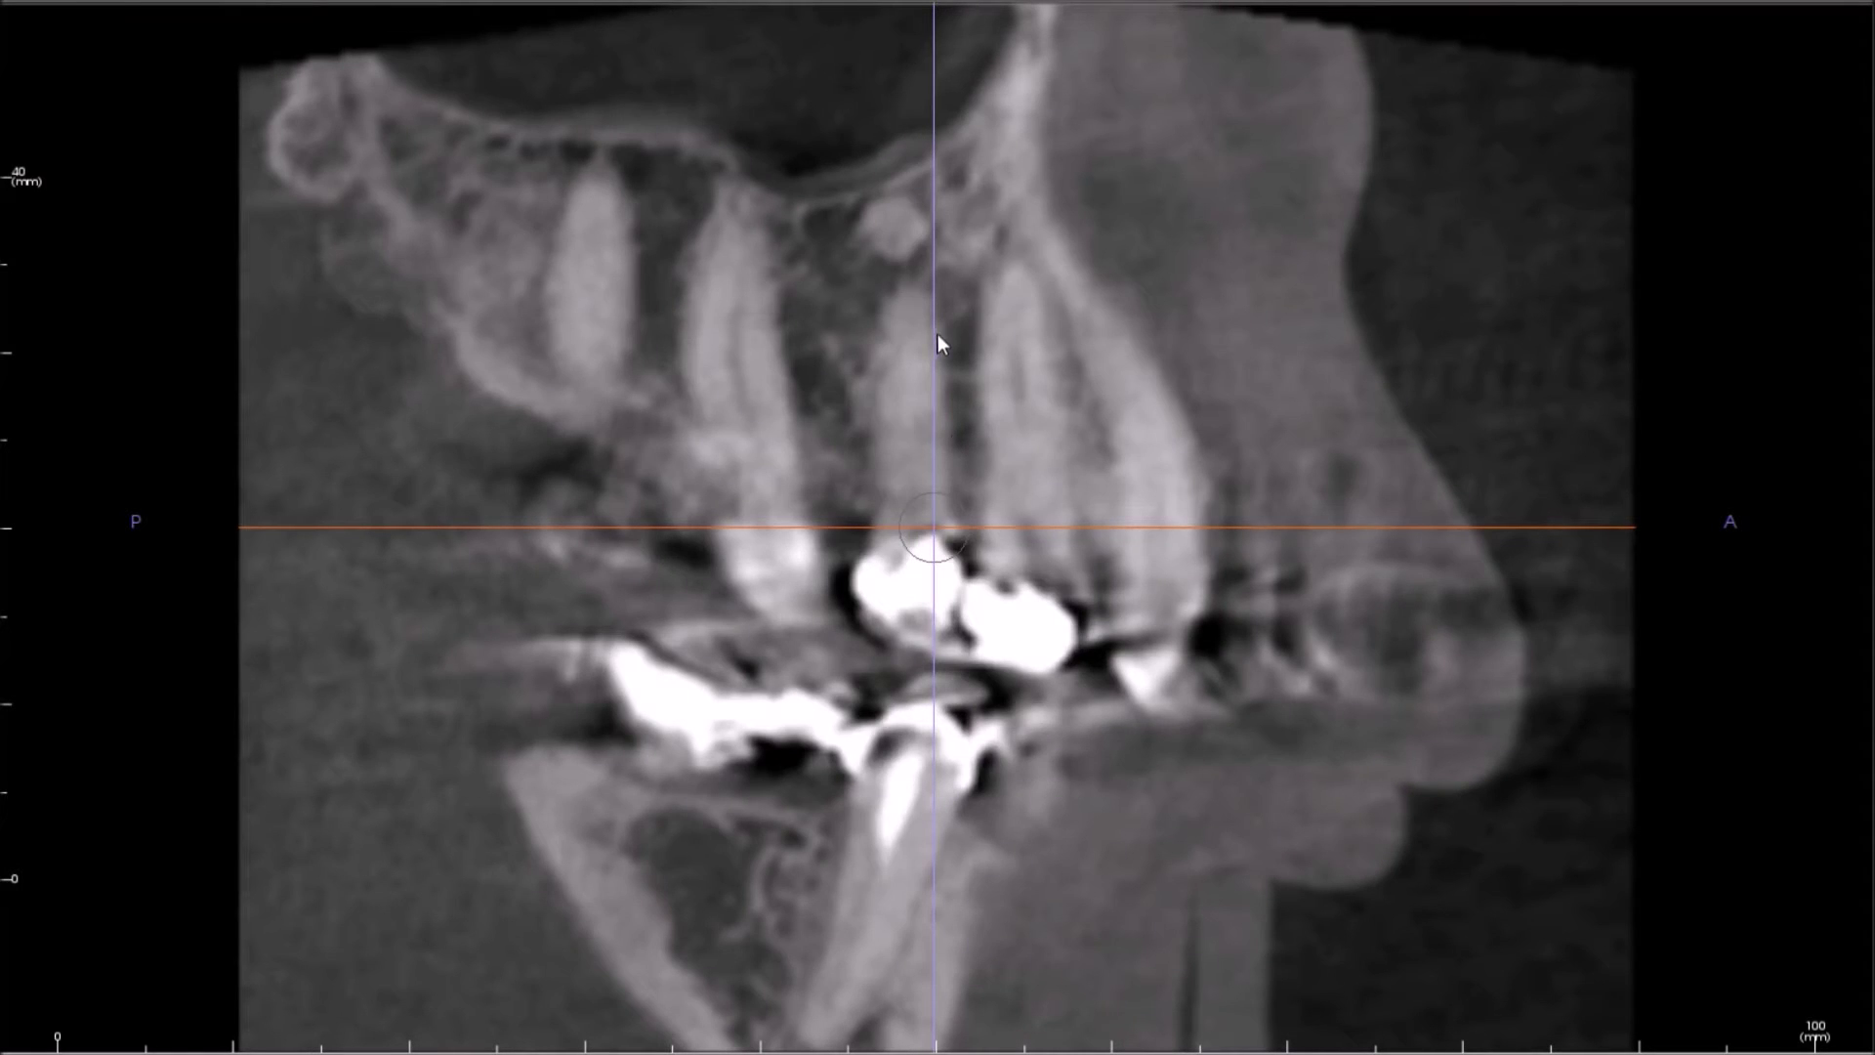
{"action": "scroll", "coordinate": [935, 342], "scroll_direction": "down", "scroll_amount": 6}
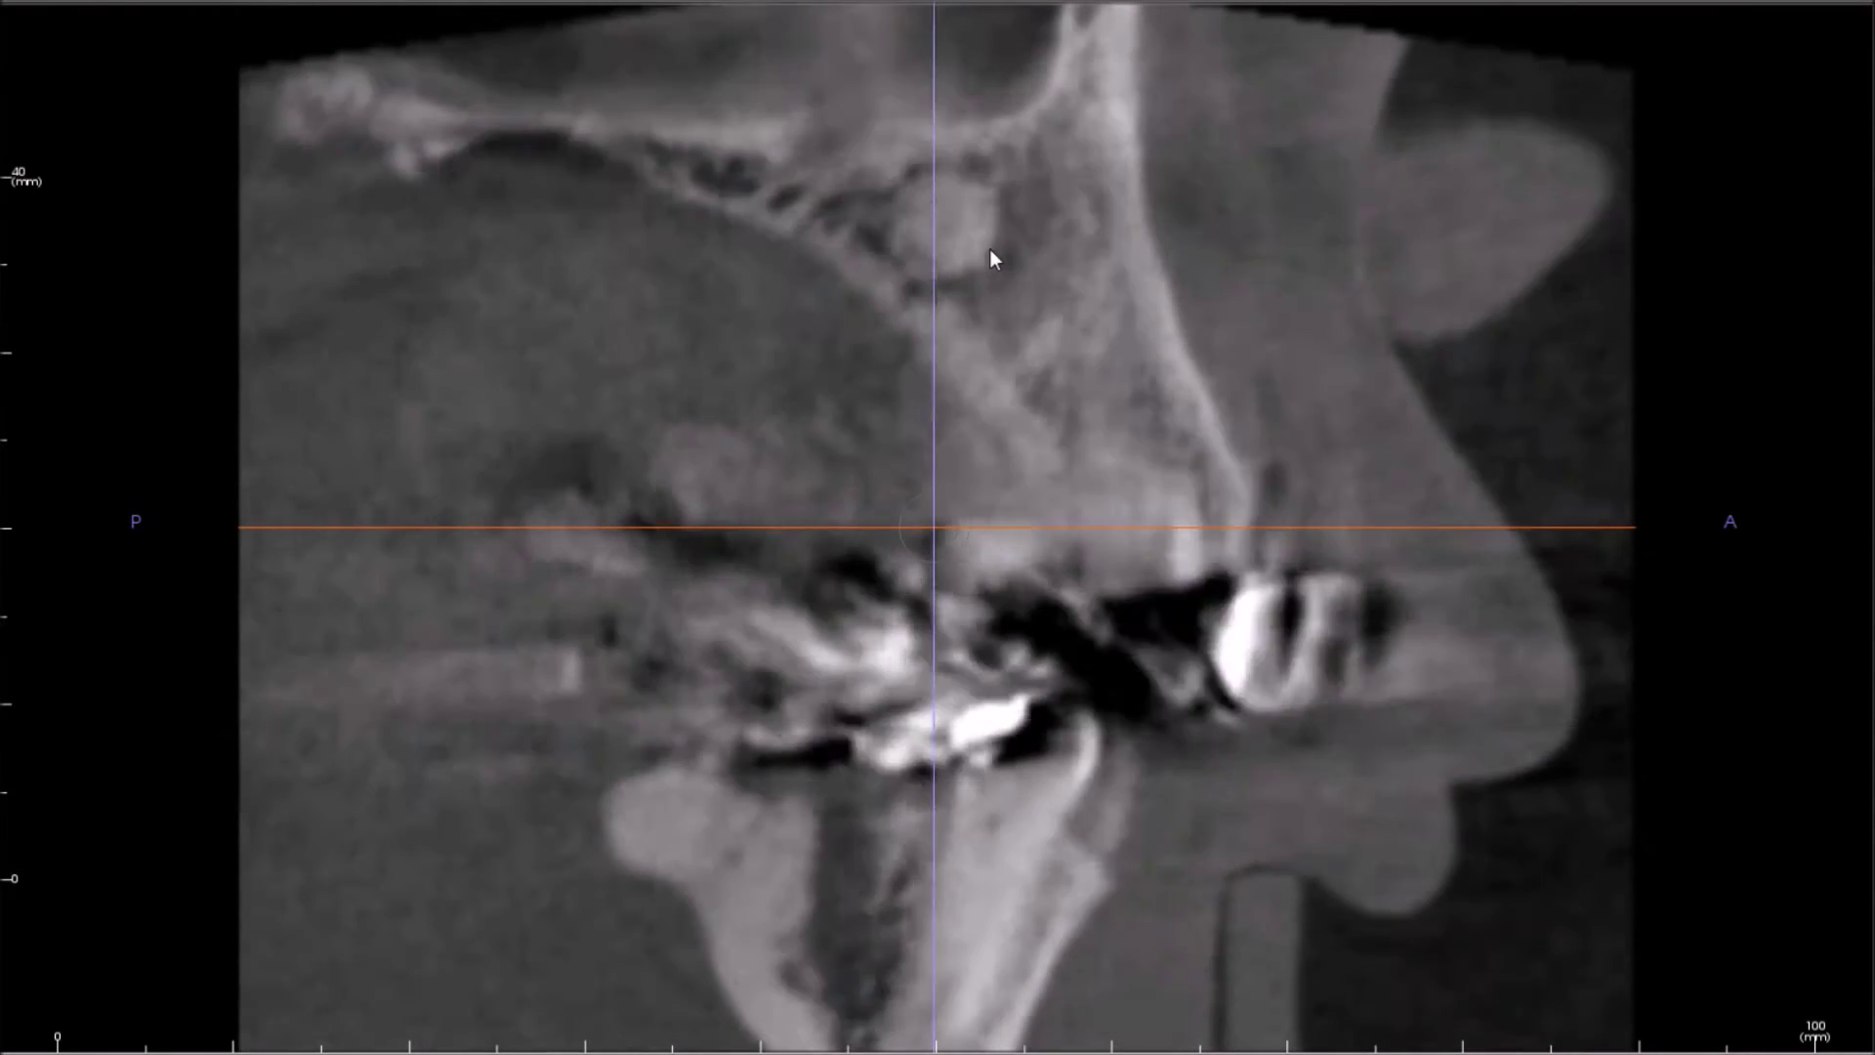
{"action": "scroll", "coordinate": [988, 254], "scroll_direction": "down", "scroll_amount": 8}
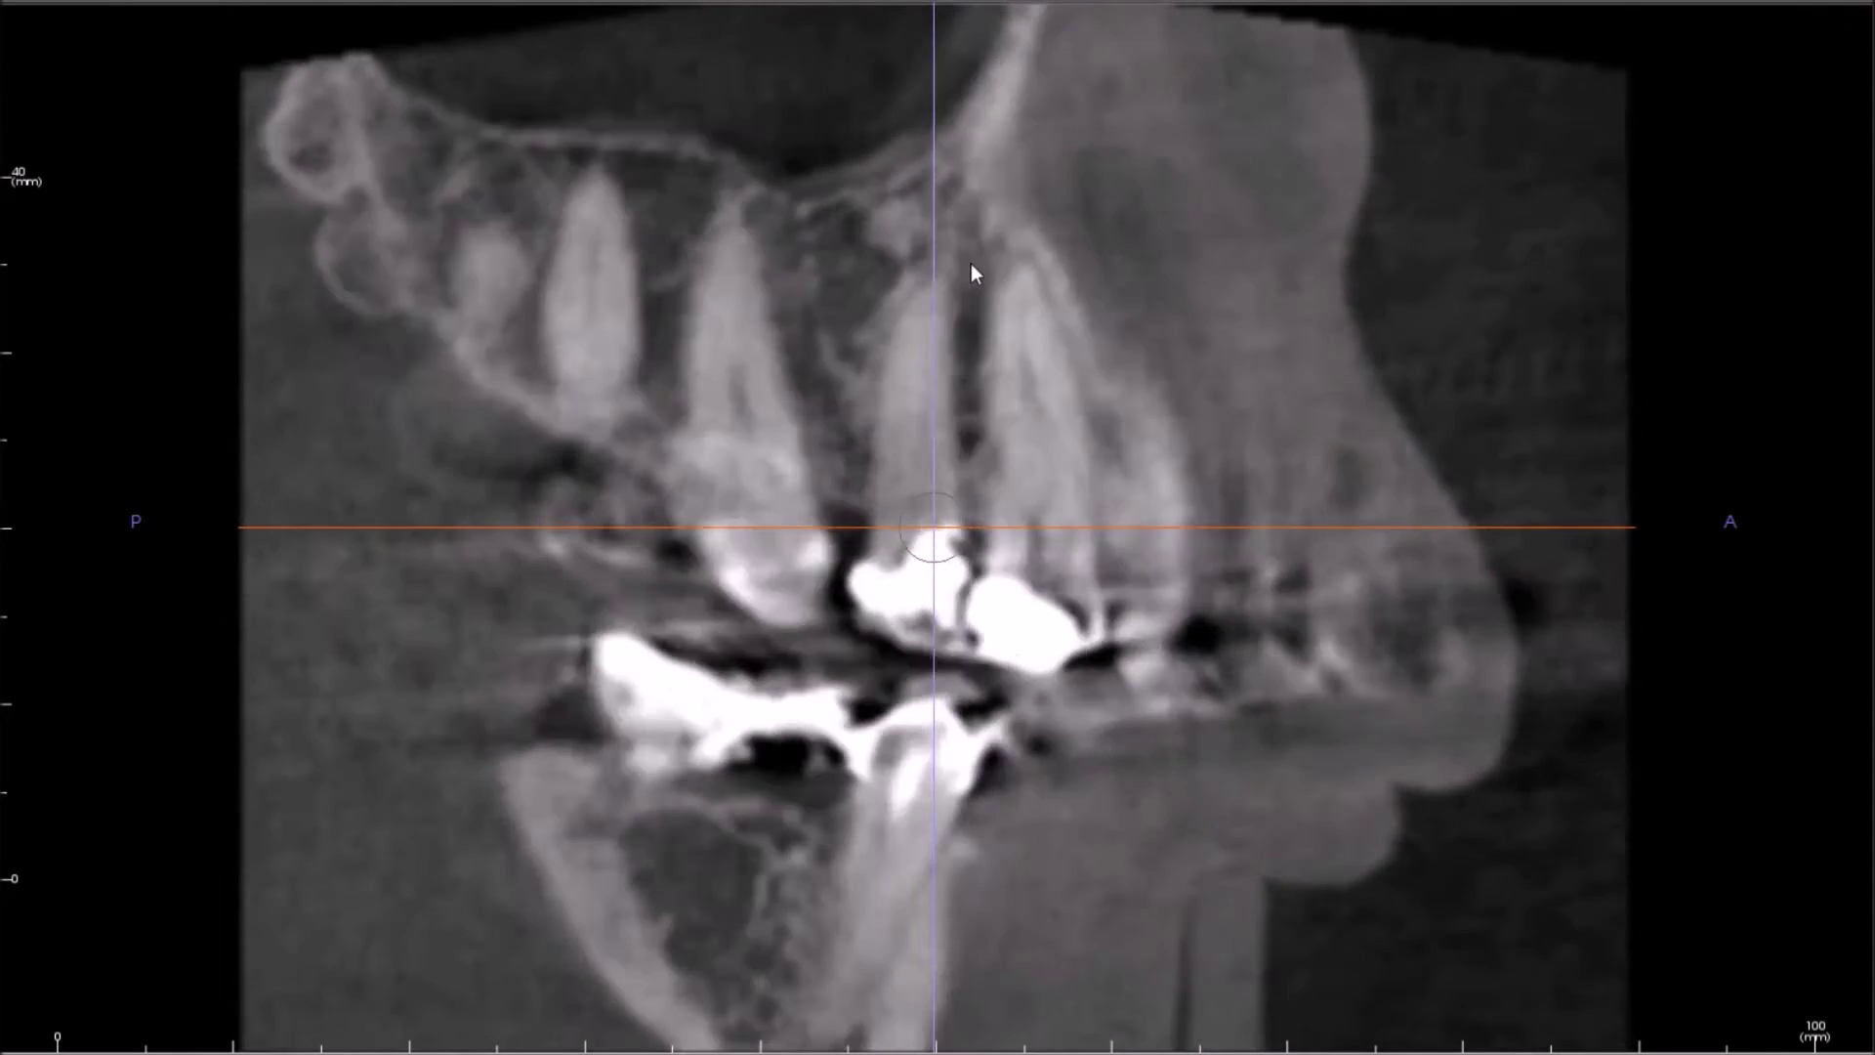
{"action": "scroll", "coordinate": [972, 264], "scroll_direction": "down", "scroll_amount": 4}
- Maximize the coronal view, page through its slices, and restore the four-pane layout
{"action": "double_click", "coordinate": [594, 318]}
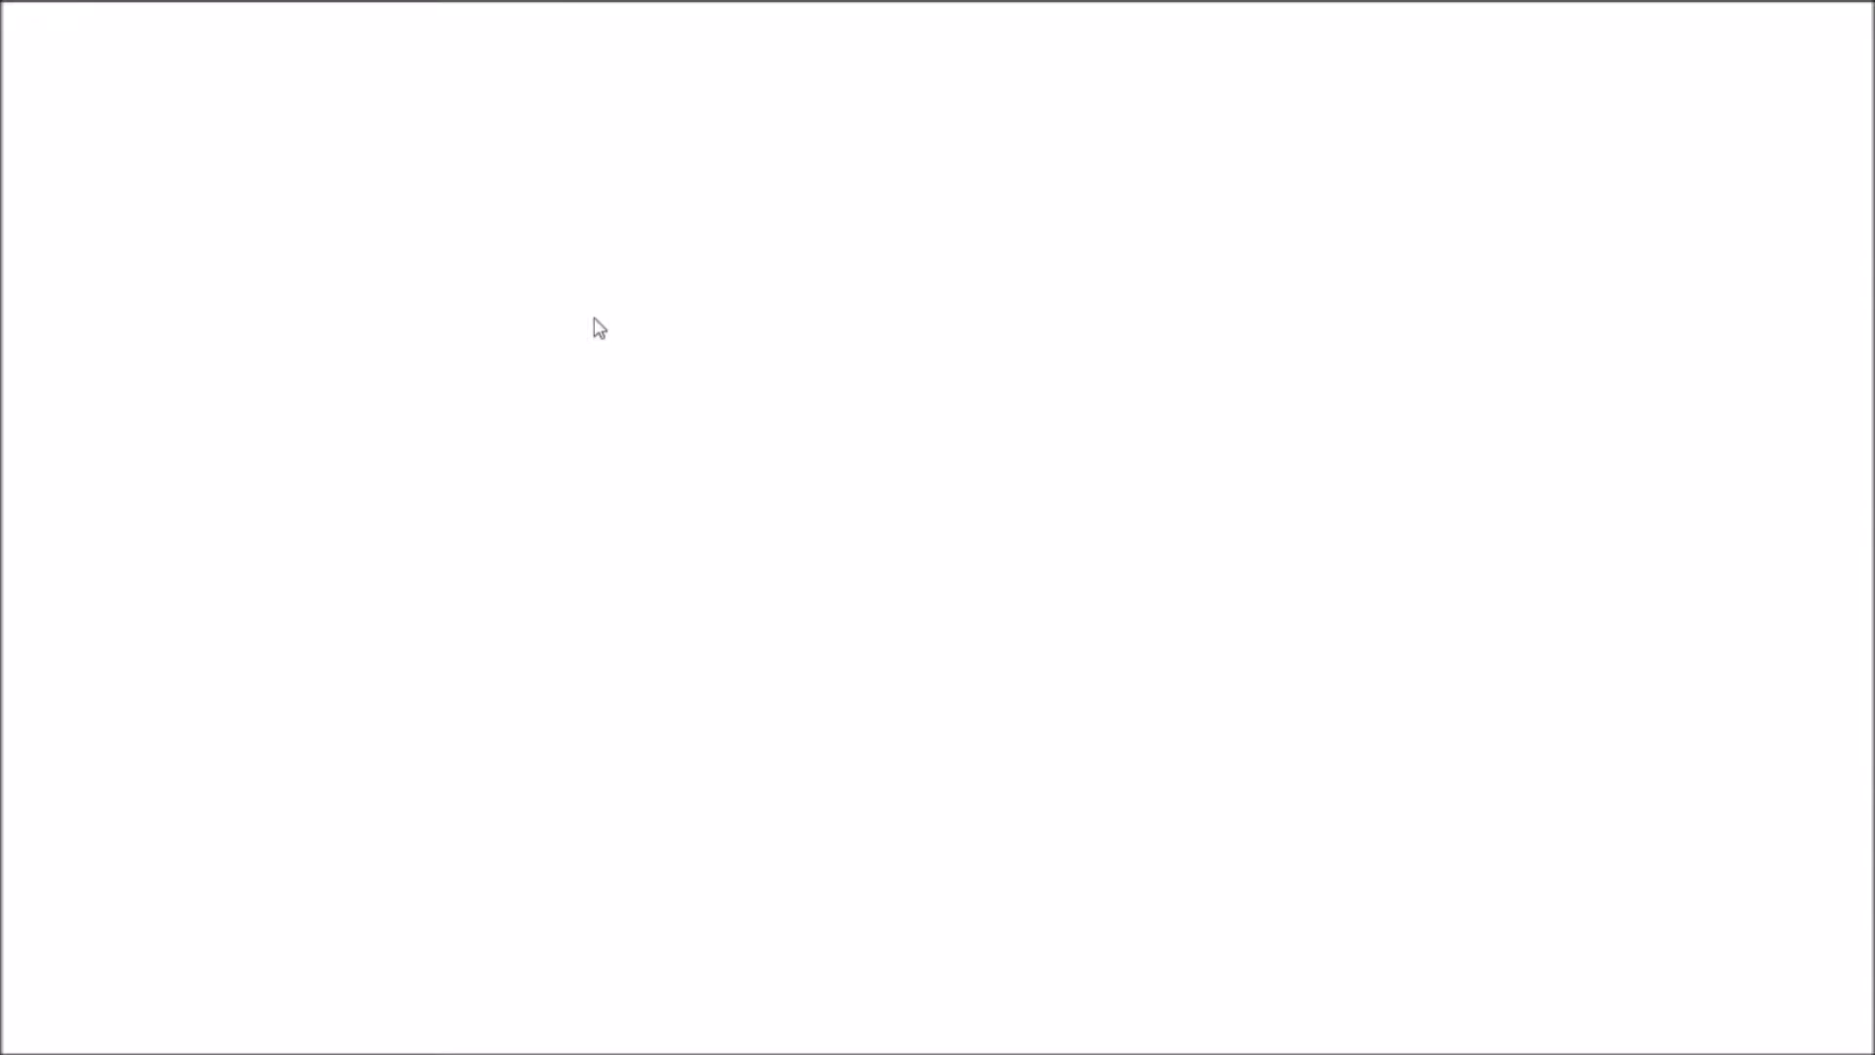
{"action": "double_click", "coordinate": [575, 712]}
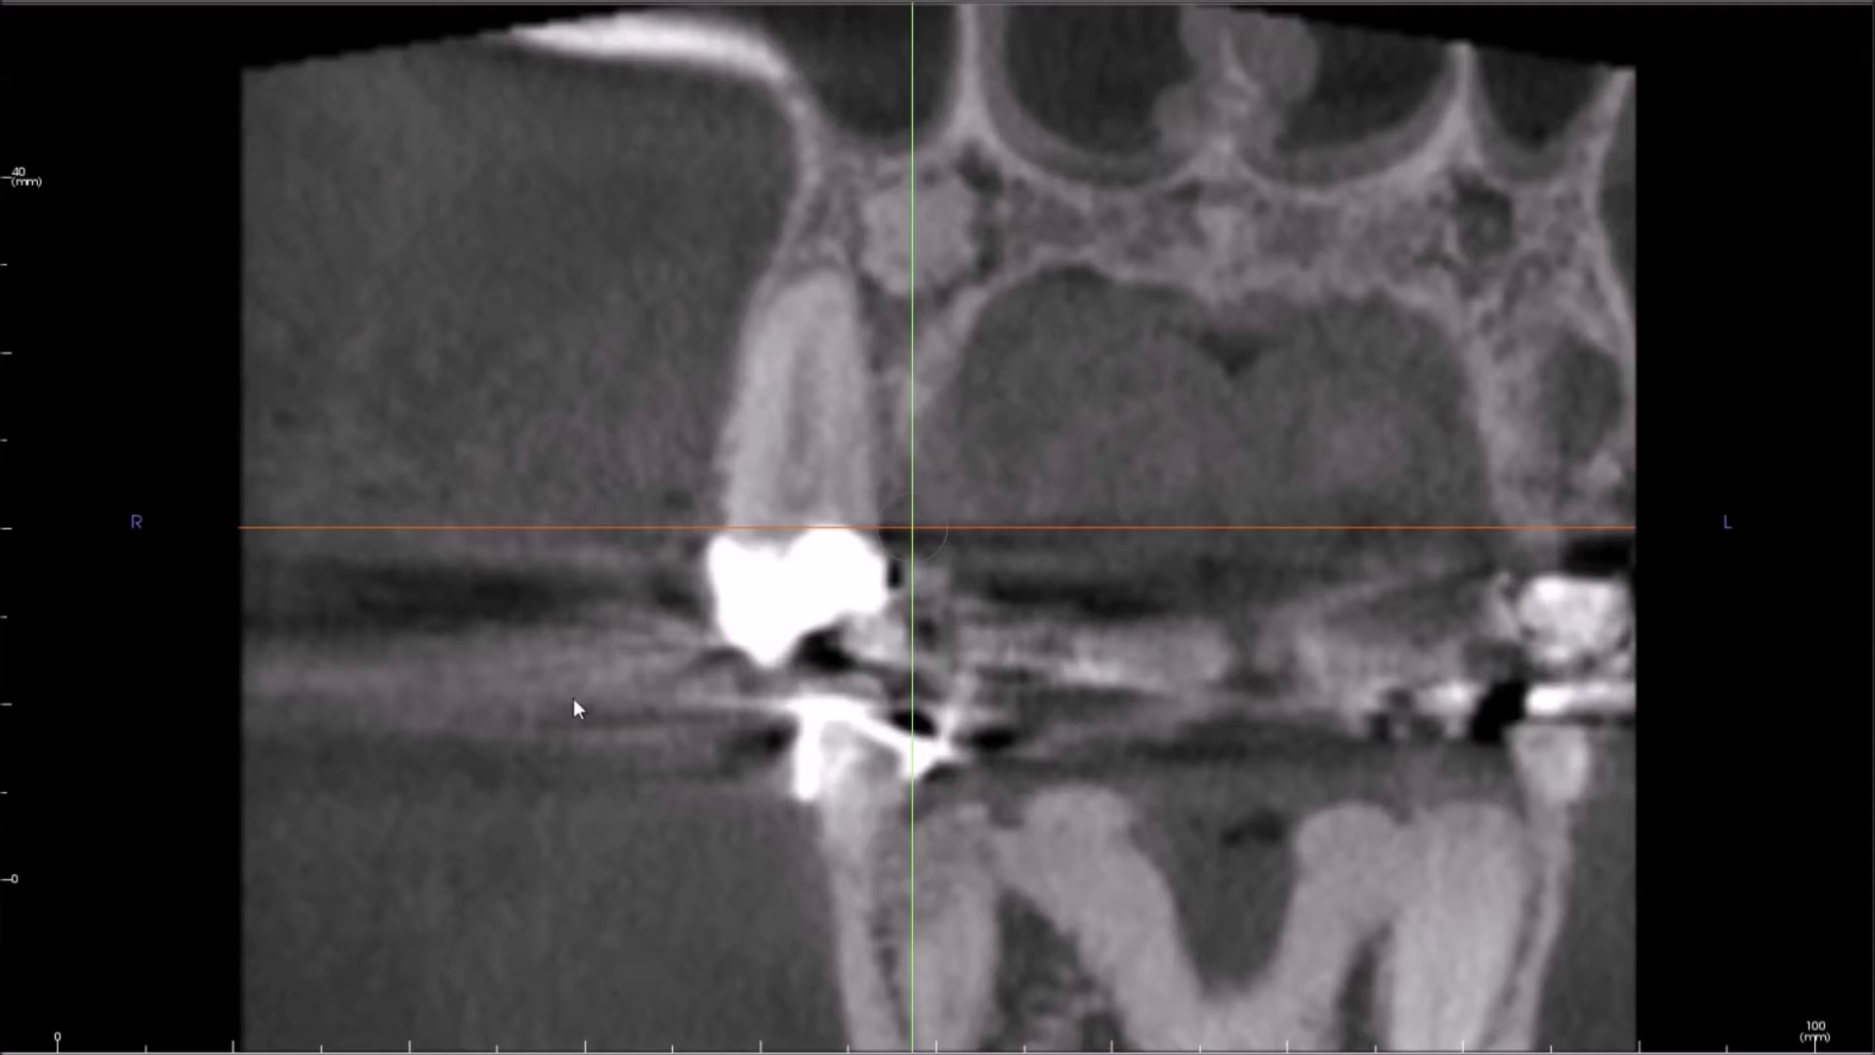
{"action": "scroll", "coordinate": [1020, 366], "scroll_direction": "down", "scroll_amount": 8}
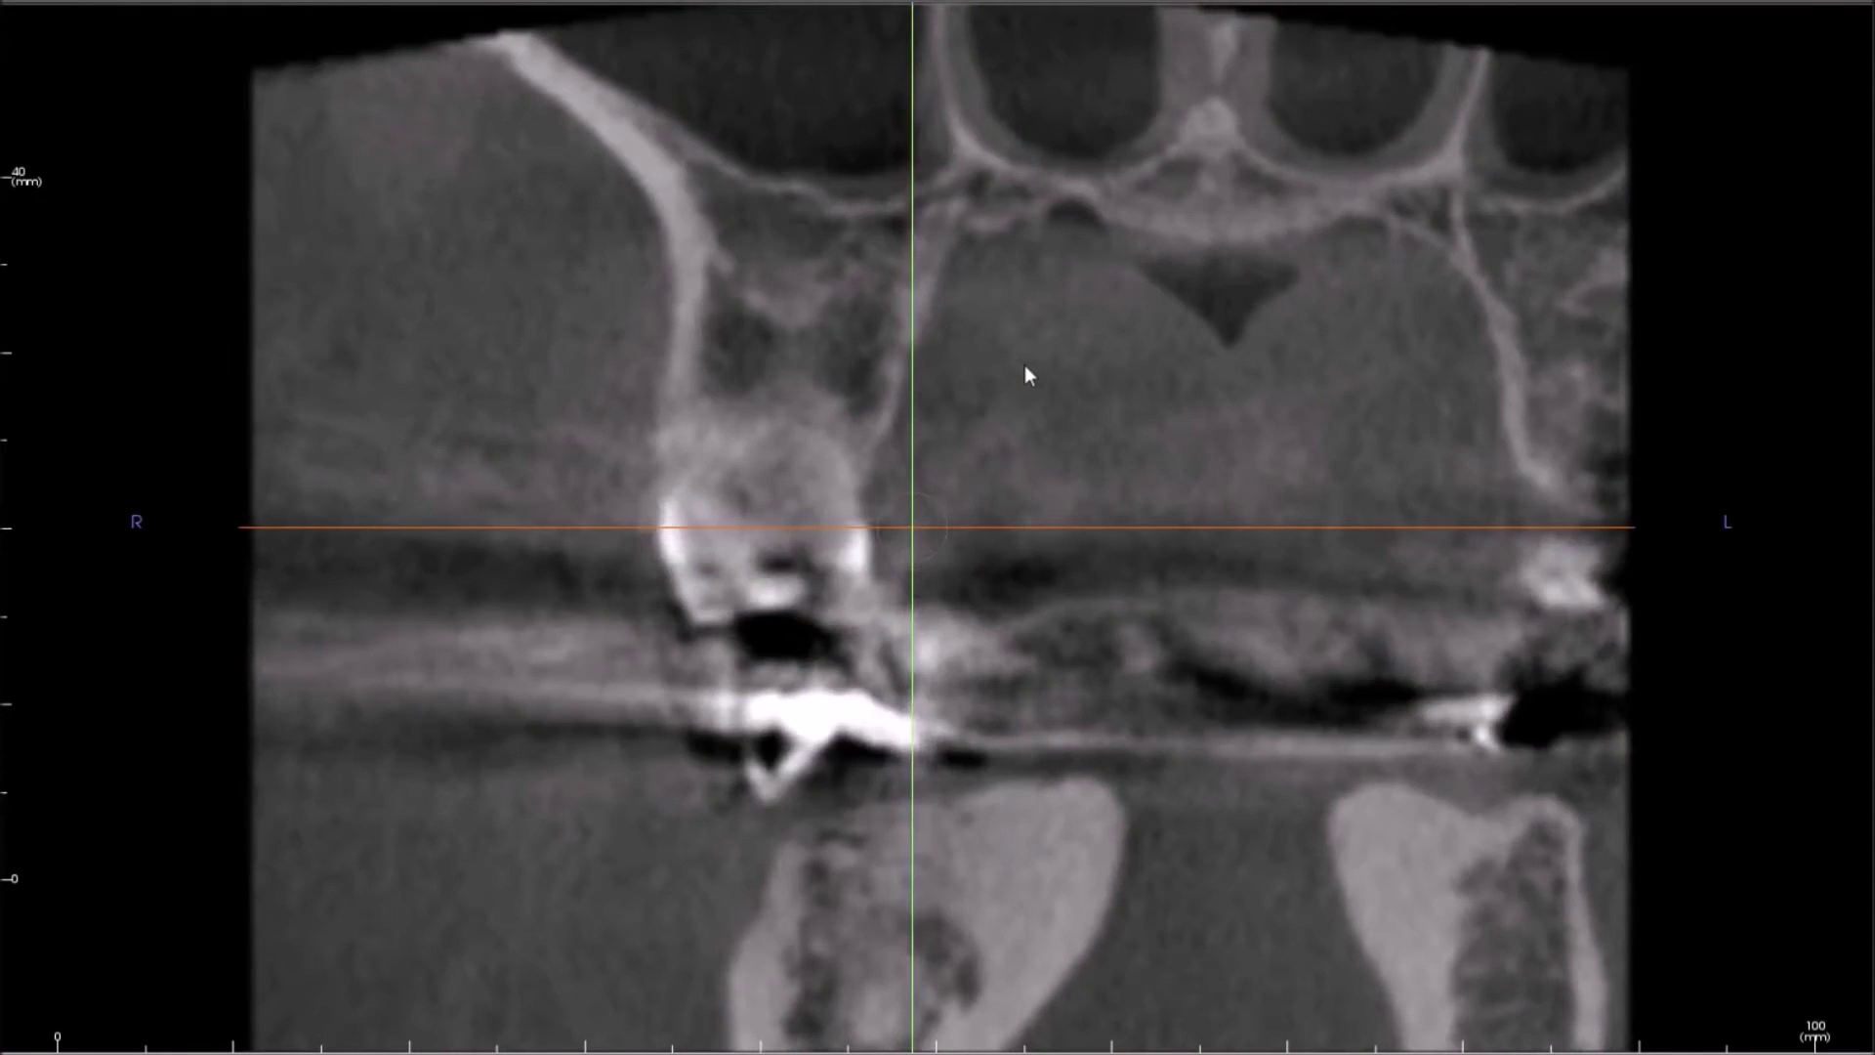
{"action": "scroll", "coordinate": [1023, 366], "scroll_direction": "down", "scroll_amount": 8}
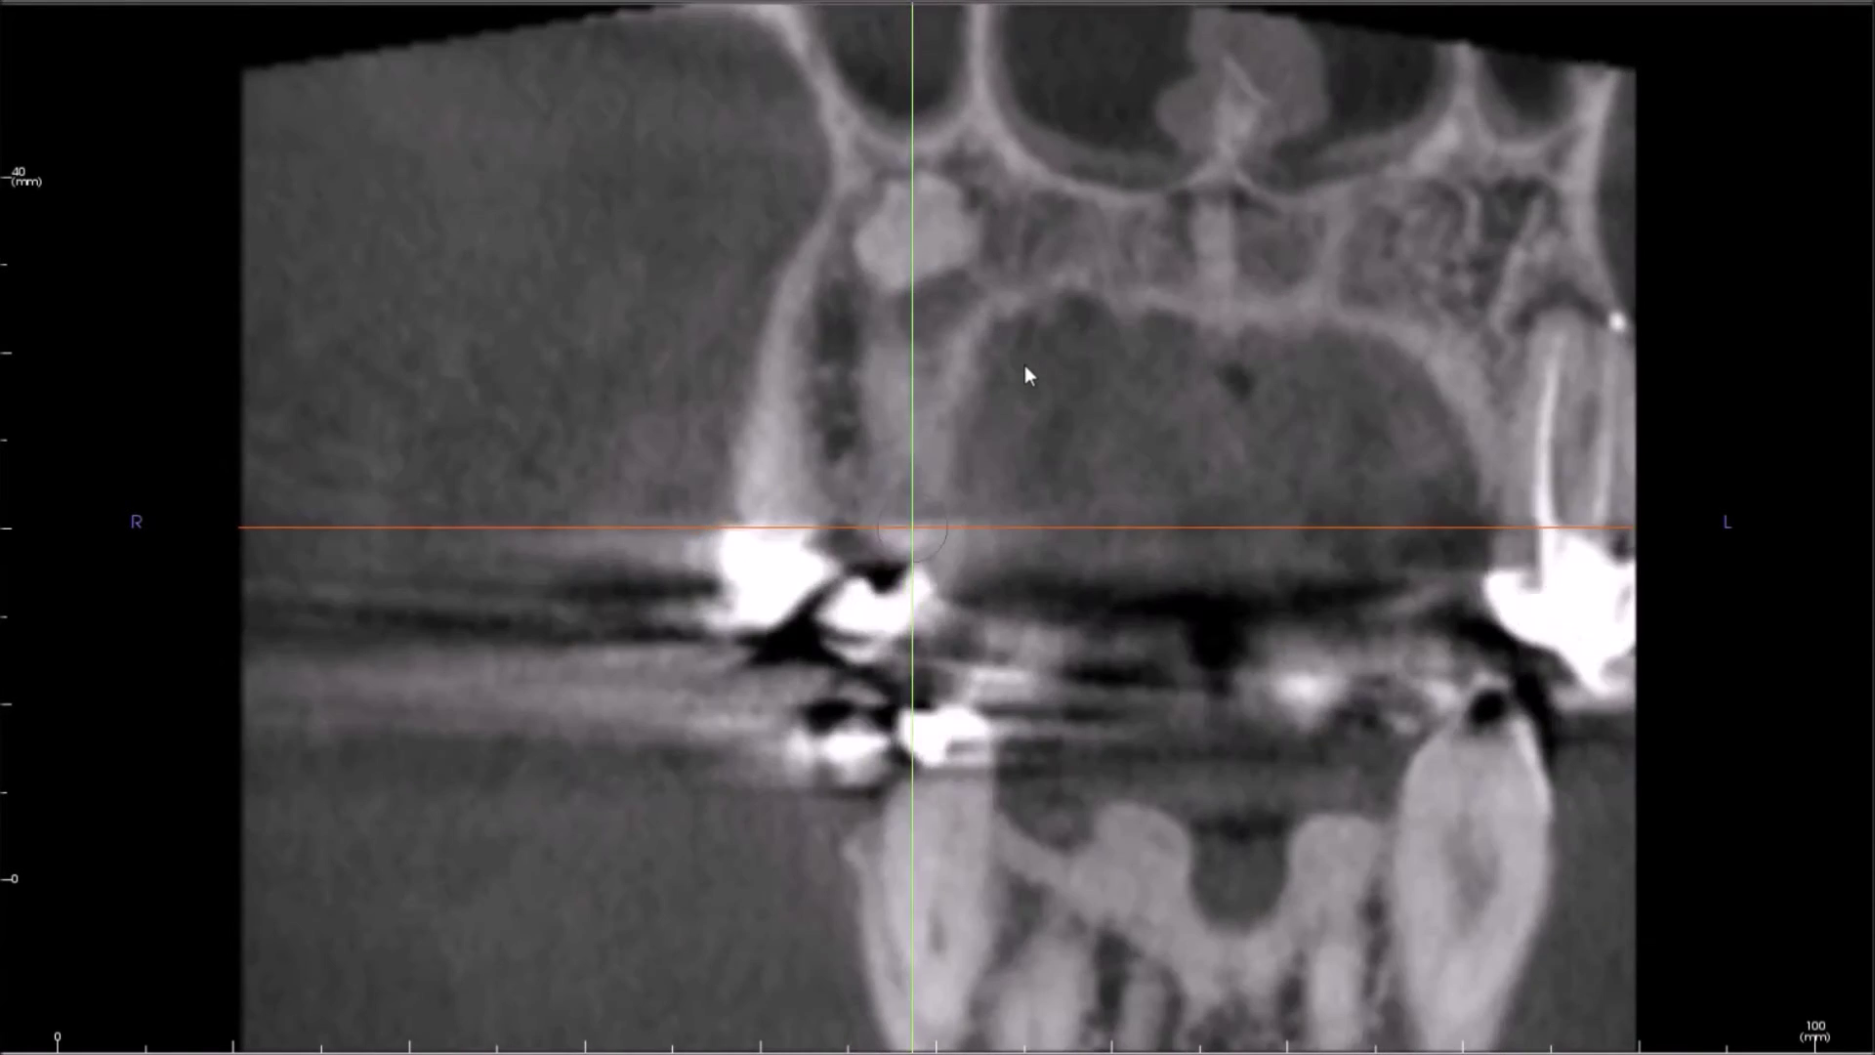
{"action": "scroll", "coordinate": [1025, 366], "scroll_direction": "down", "scroll_amount": 8}
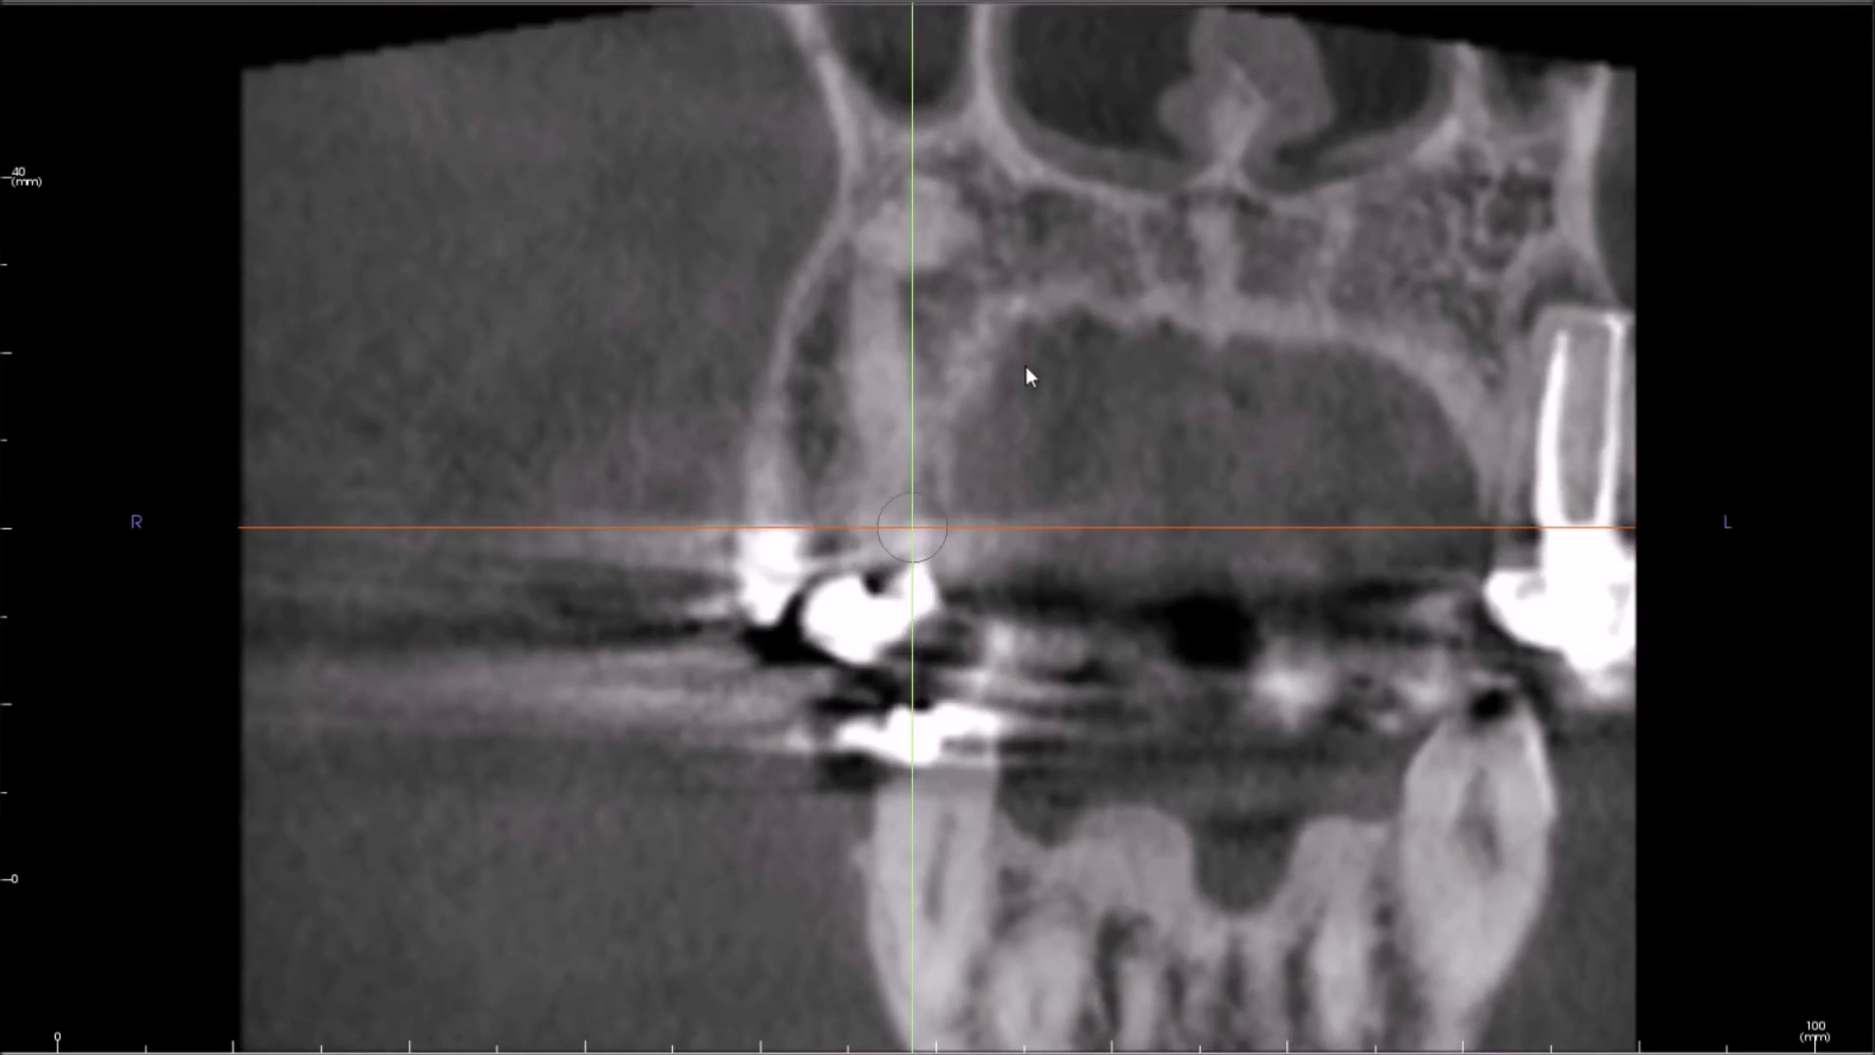
{"action": "scroll", "coordinate": [1025, 367], "scroll_direction": "down", "scroll_amount": 6}
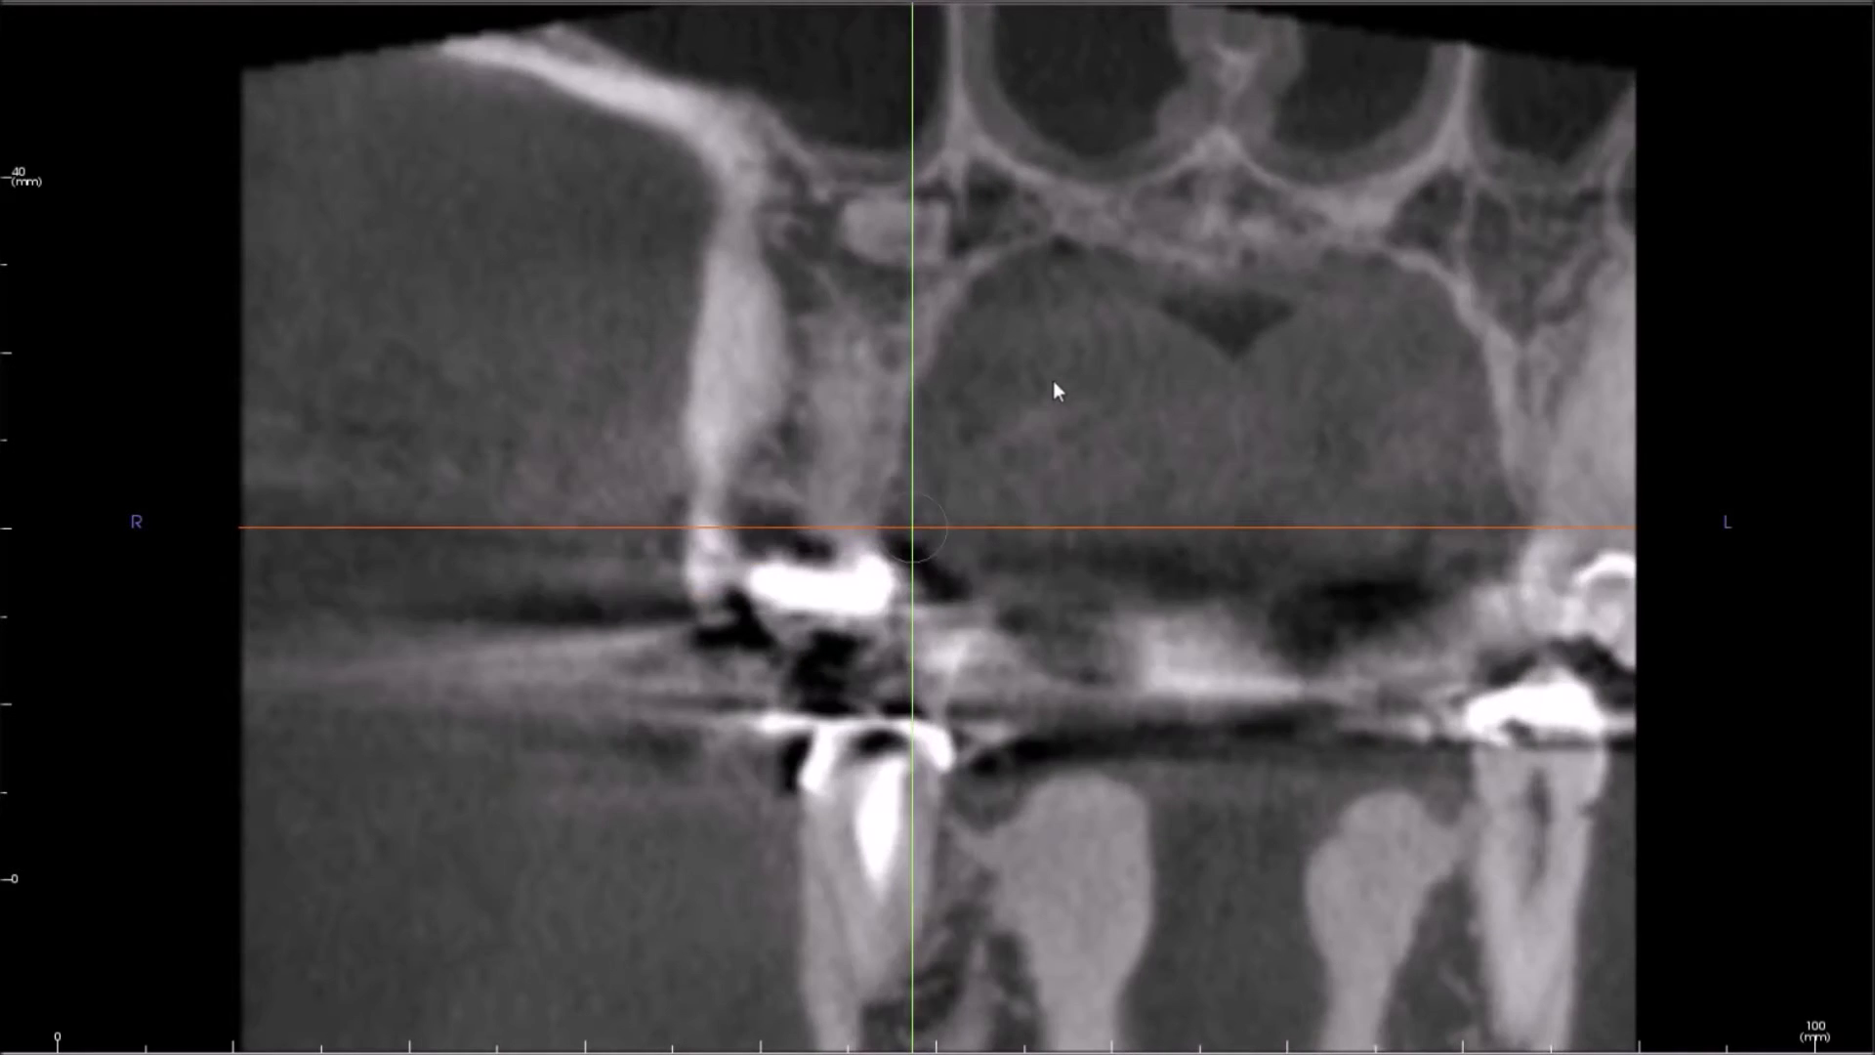
{"action": "double_click", "coordinate": [1053, 379]}
- Sweep the coronal slice from the back molars forward to the front teeth, then center the sagittal slice at the midline
{"action": "left_click_drag", "start_coordinate": [588, 286], "coordinate": [531, 536]}
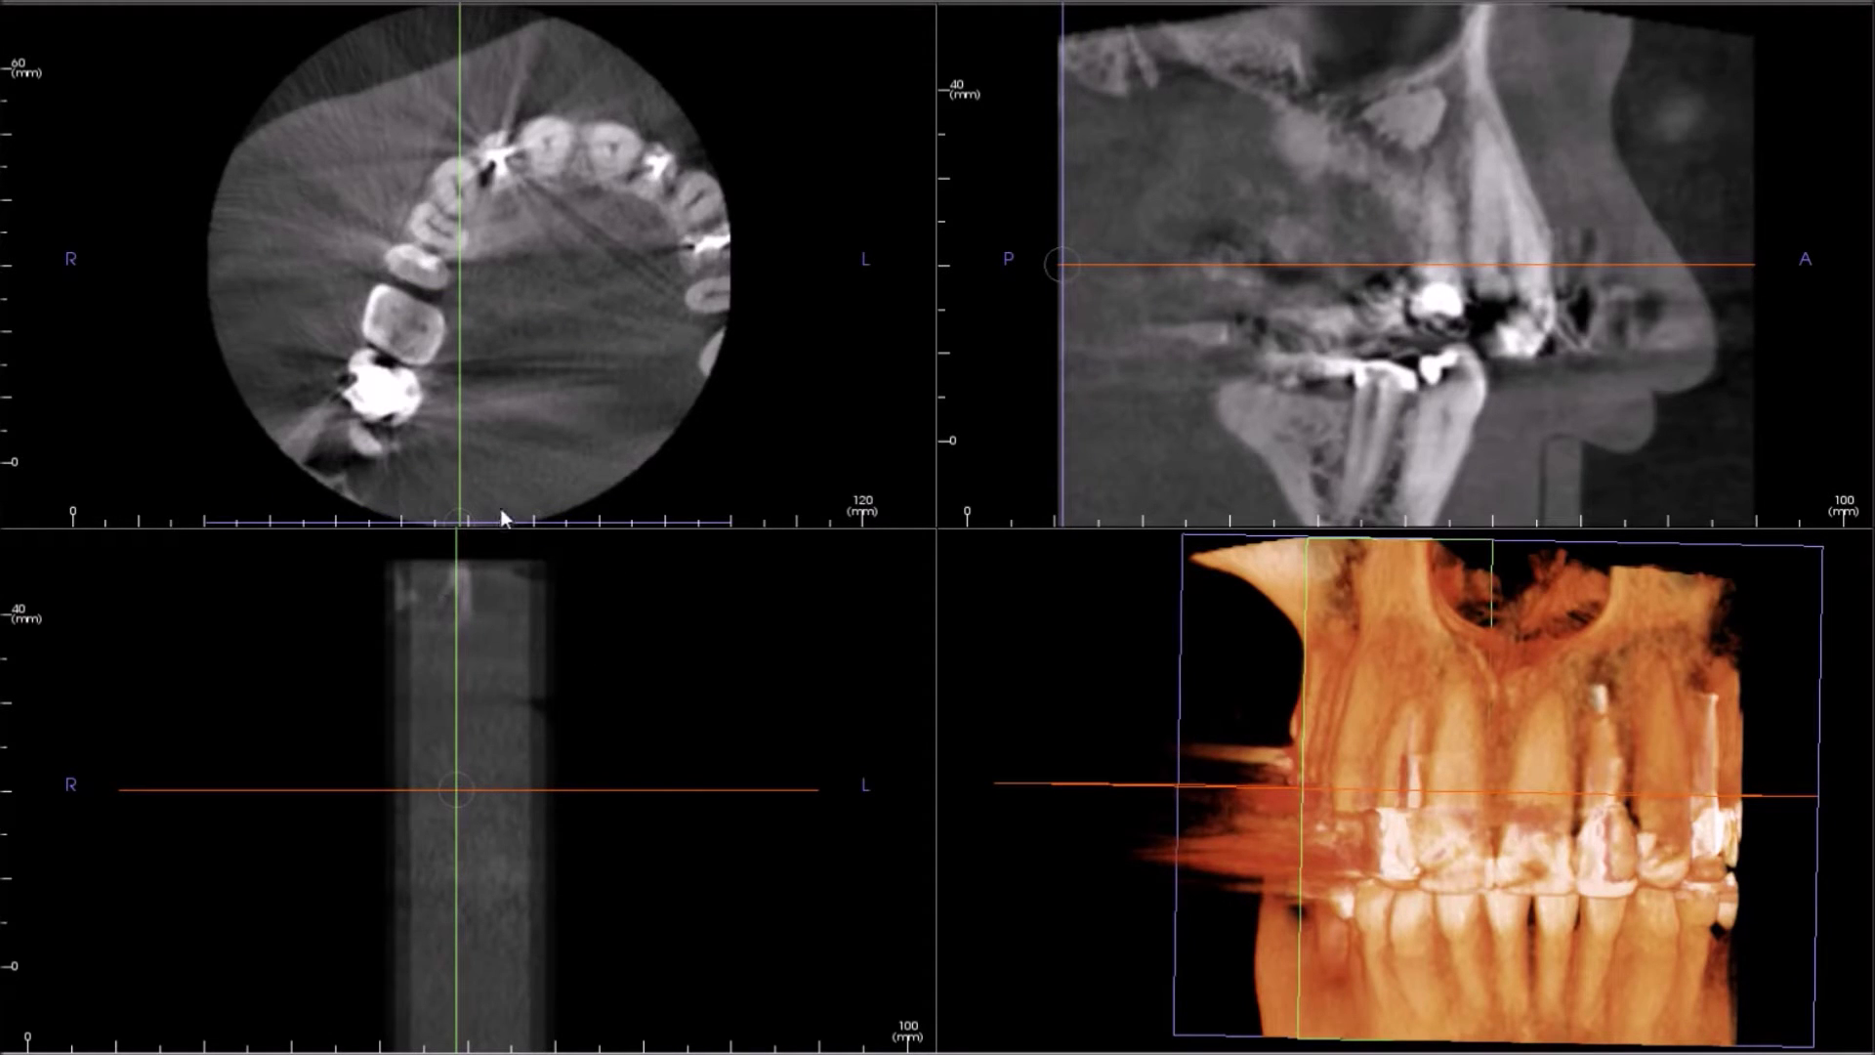
{"action": "left_click_drag", "start_coordinate": [506, 521], "coordinate": [513, 473]}
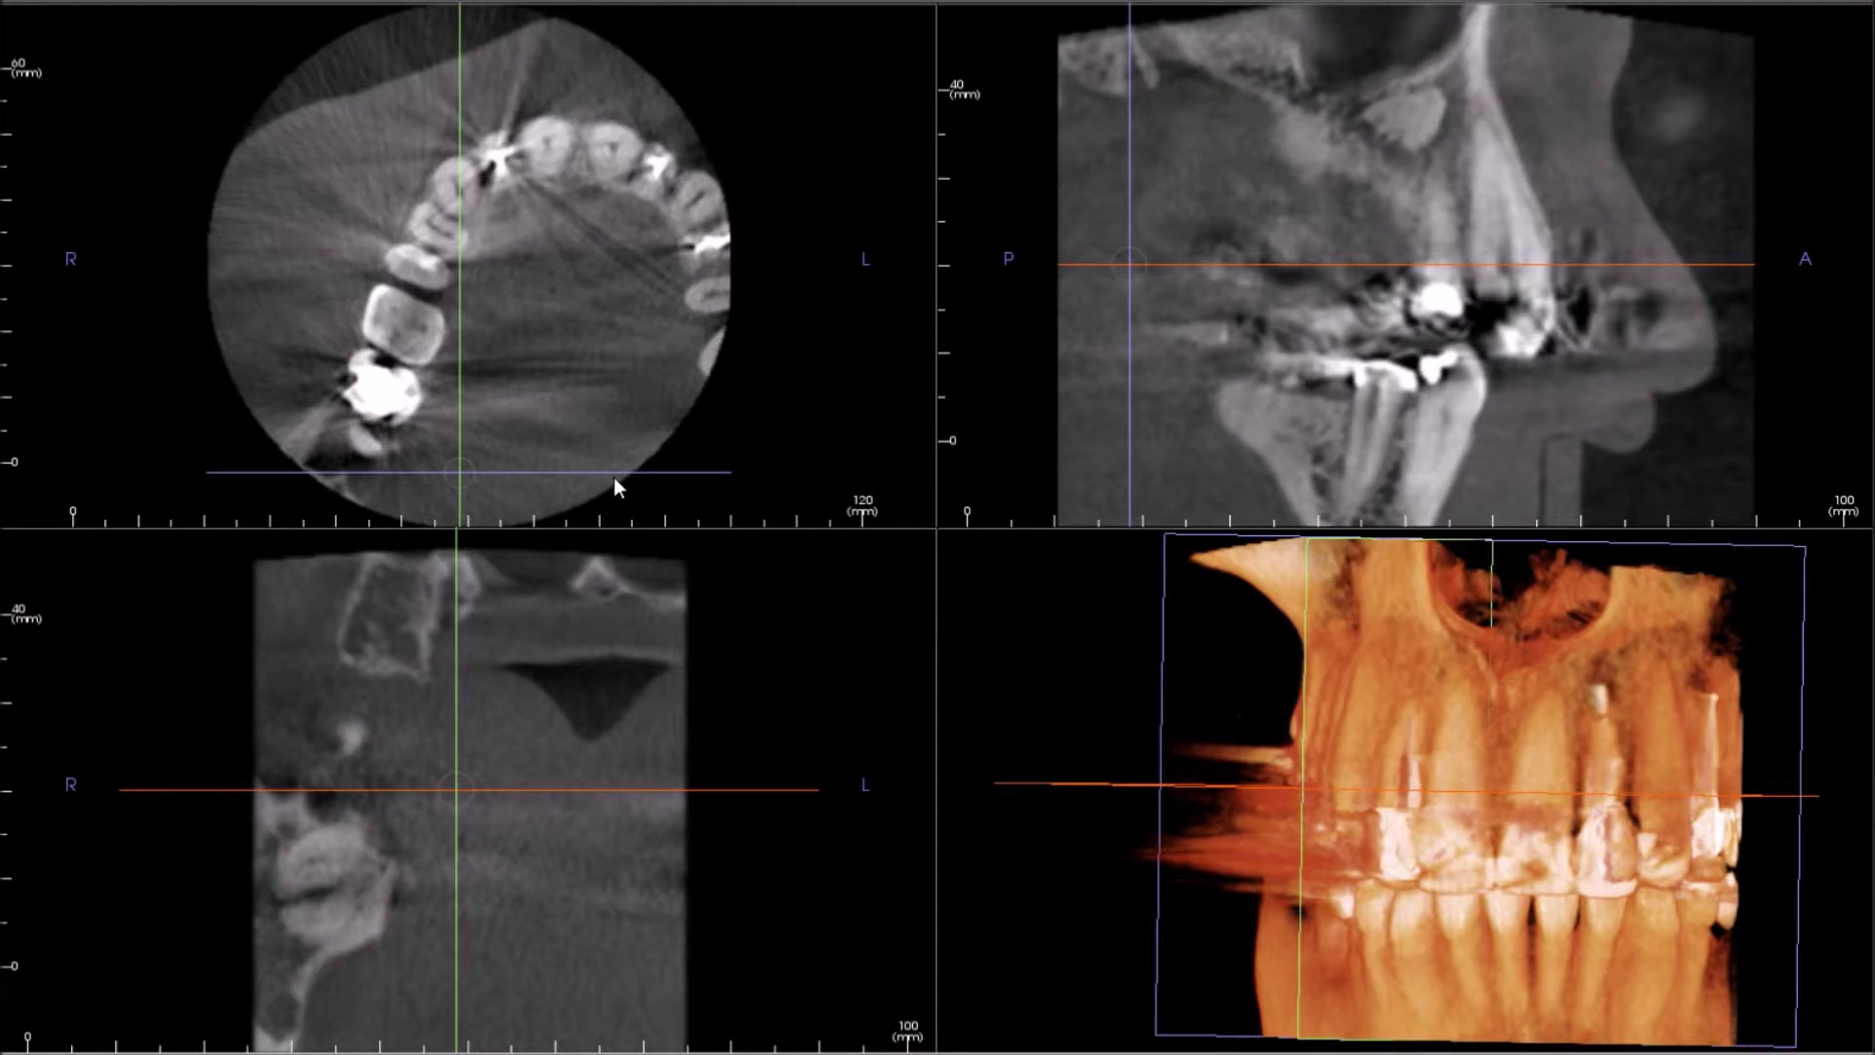
{"action": "left_click_drag", "start_coordinate": [614, 474], "coordinate": [619, 439]}
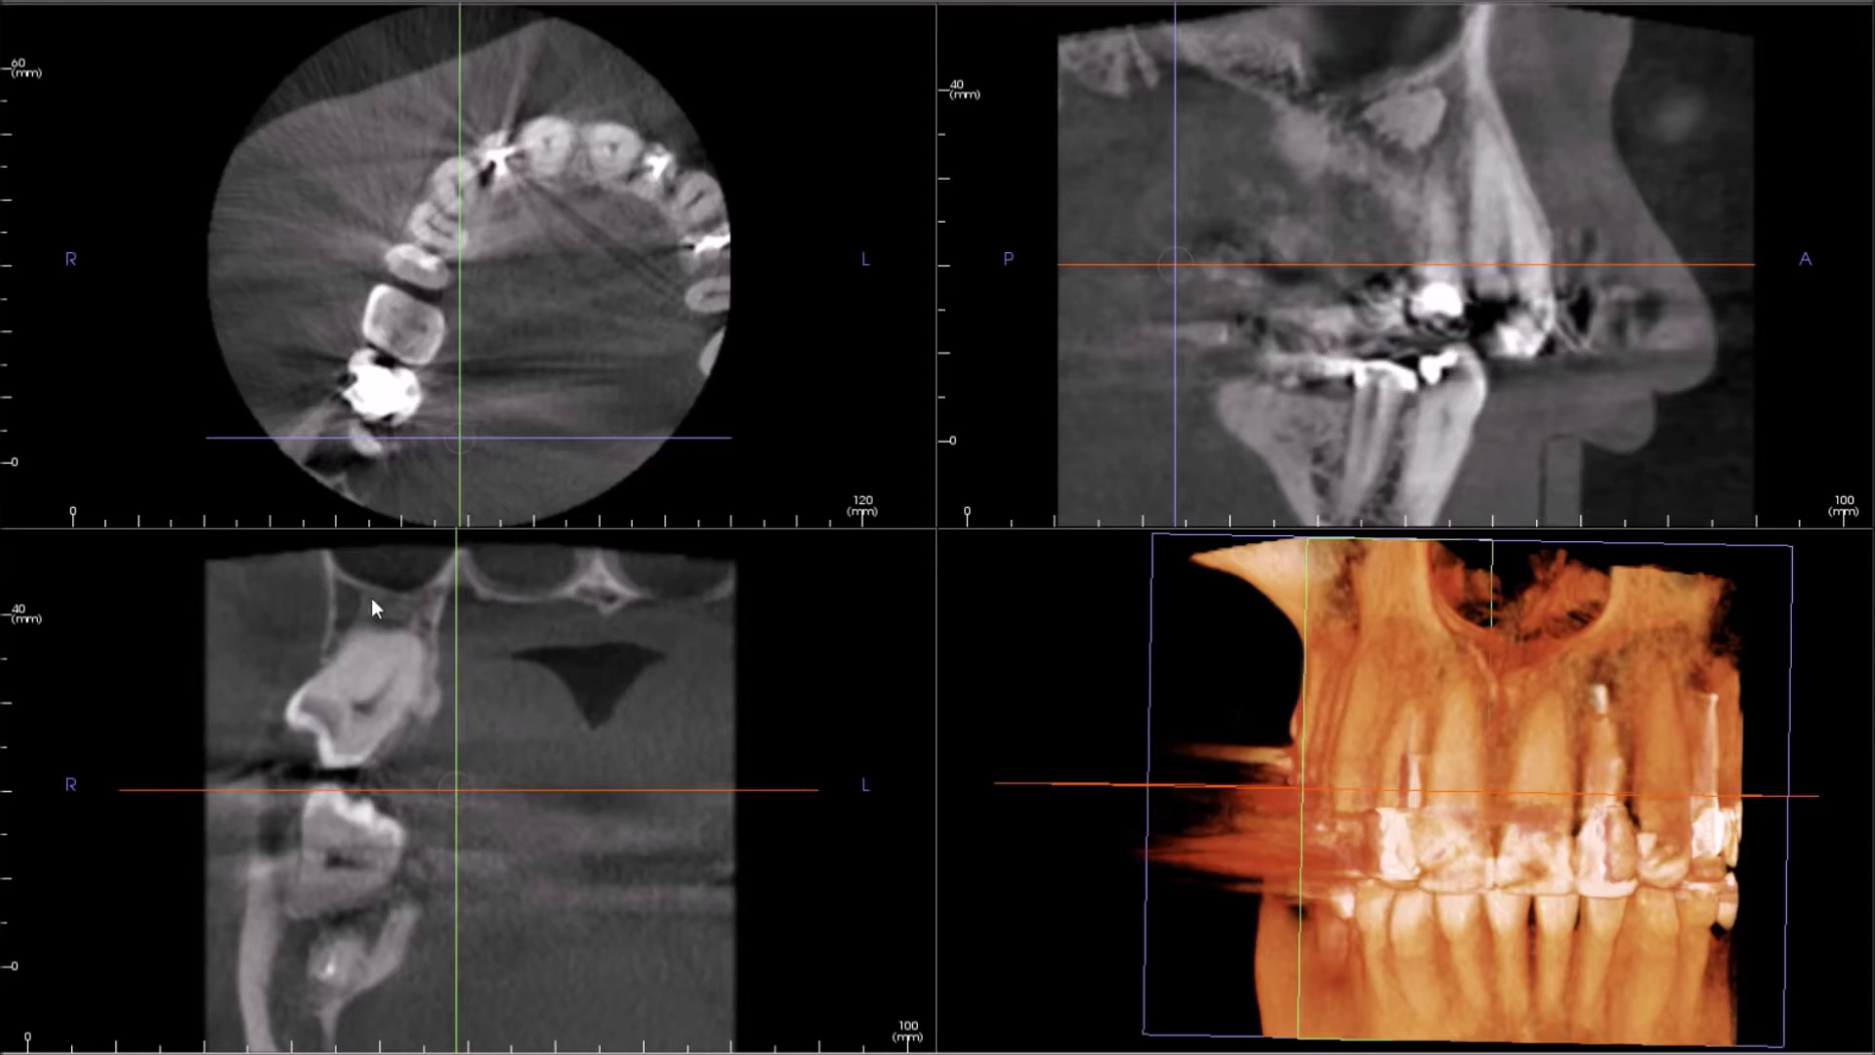
{"action": "left_click_drag", "start_coordinate": [554, 440], "coordinate": [584, 306]}
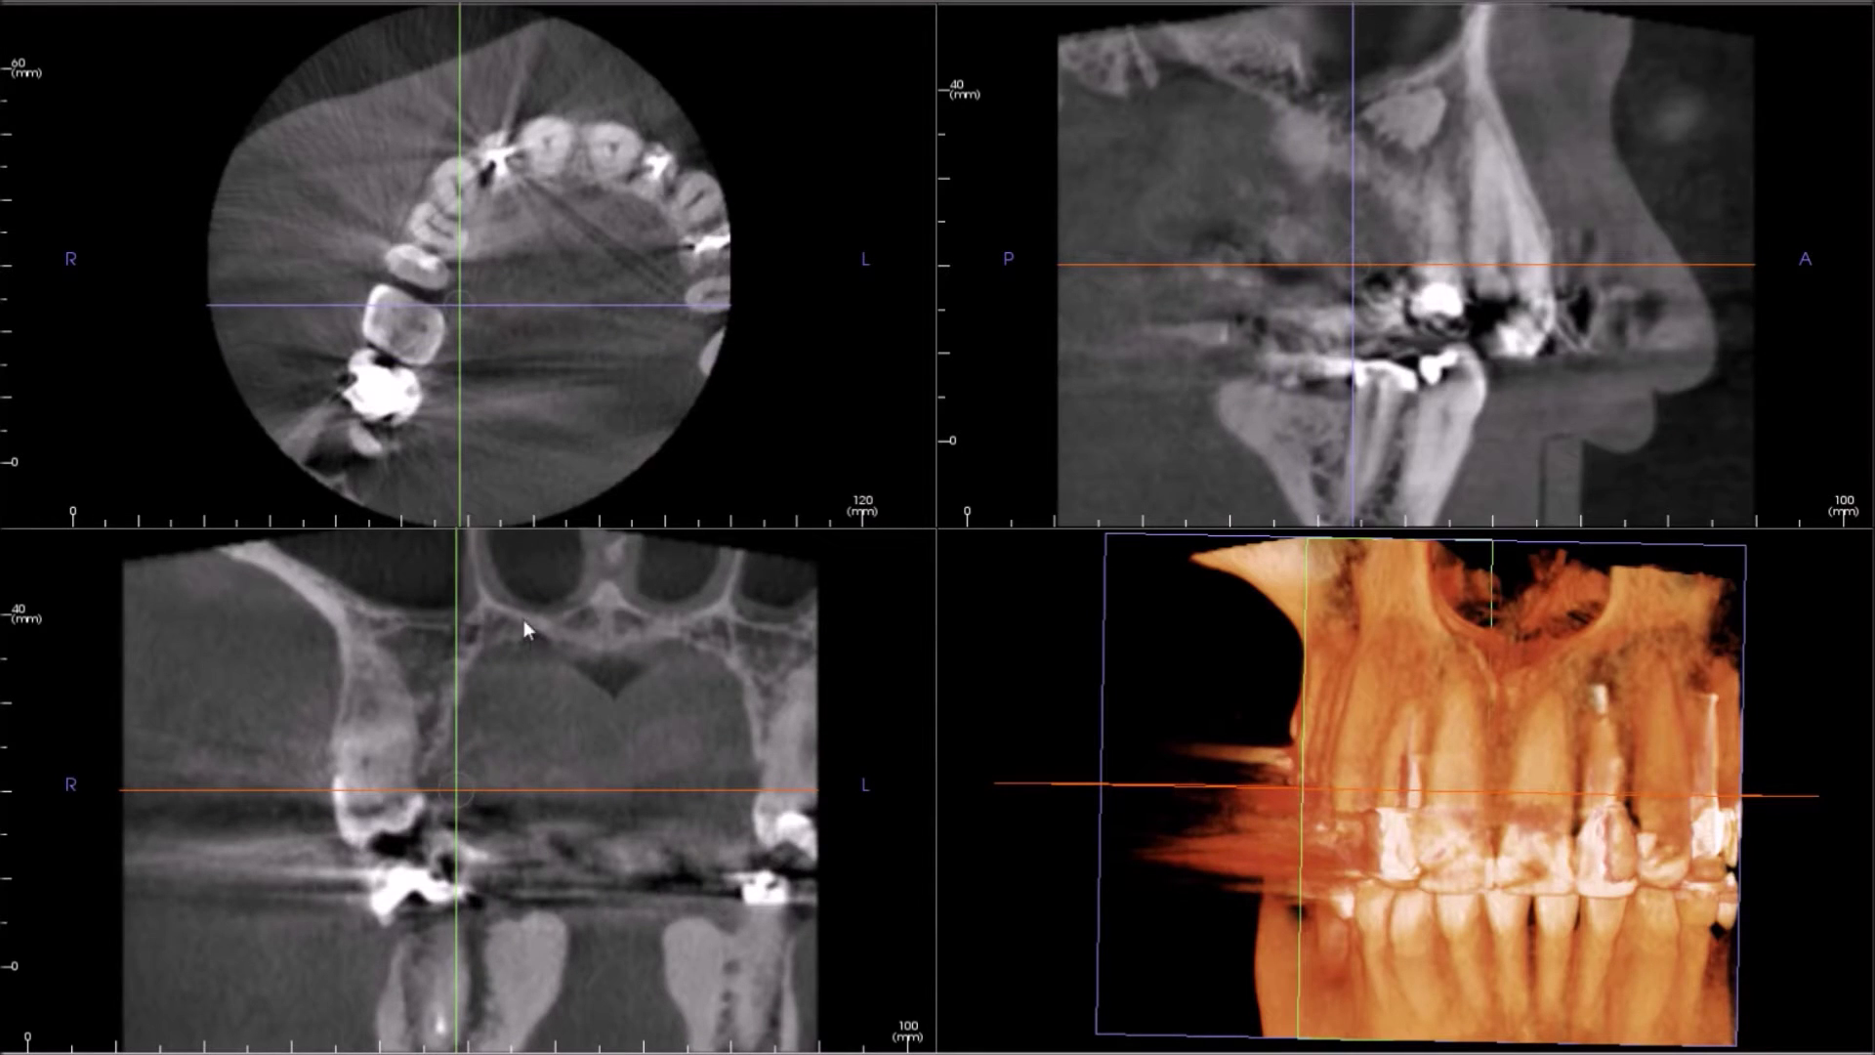
{"action": "left_click_drag", "start_coordinate": [562, 307], "coordinate": [573, 260]}
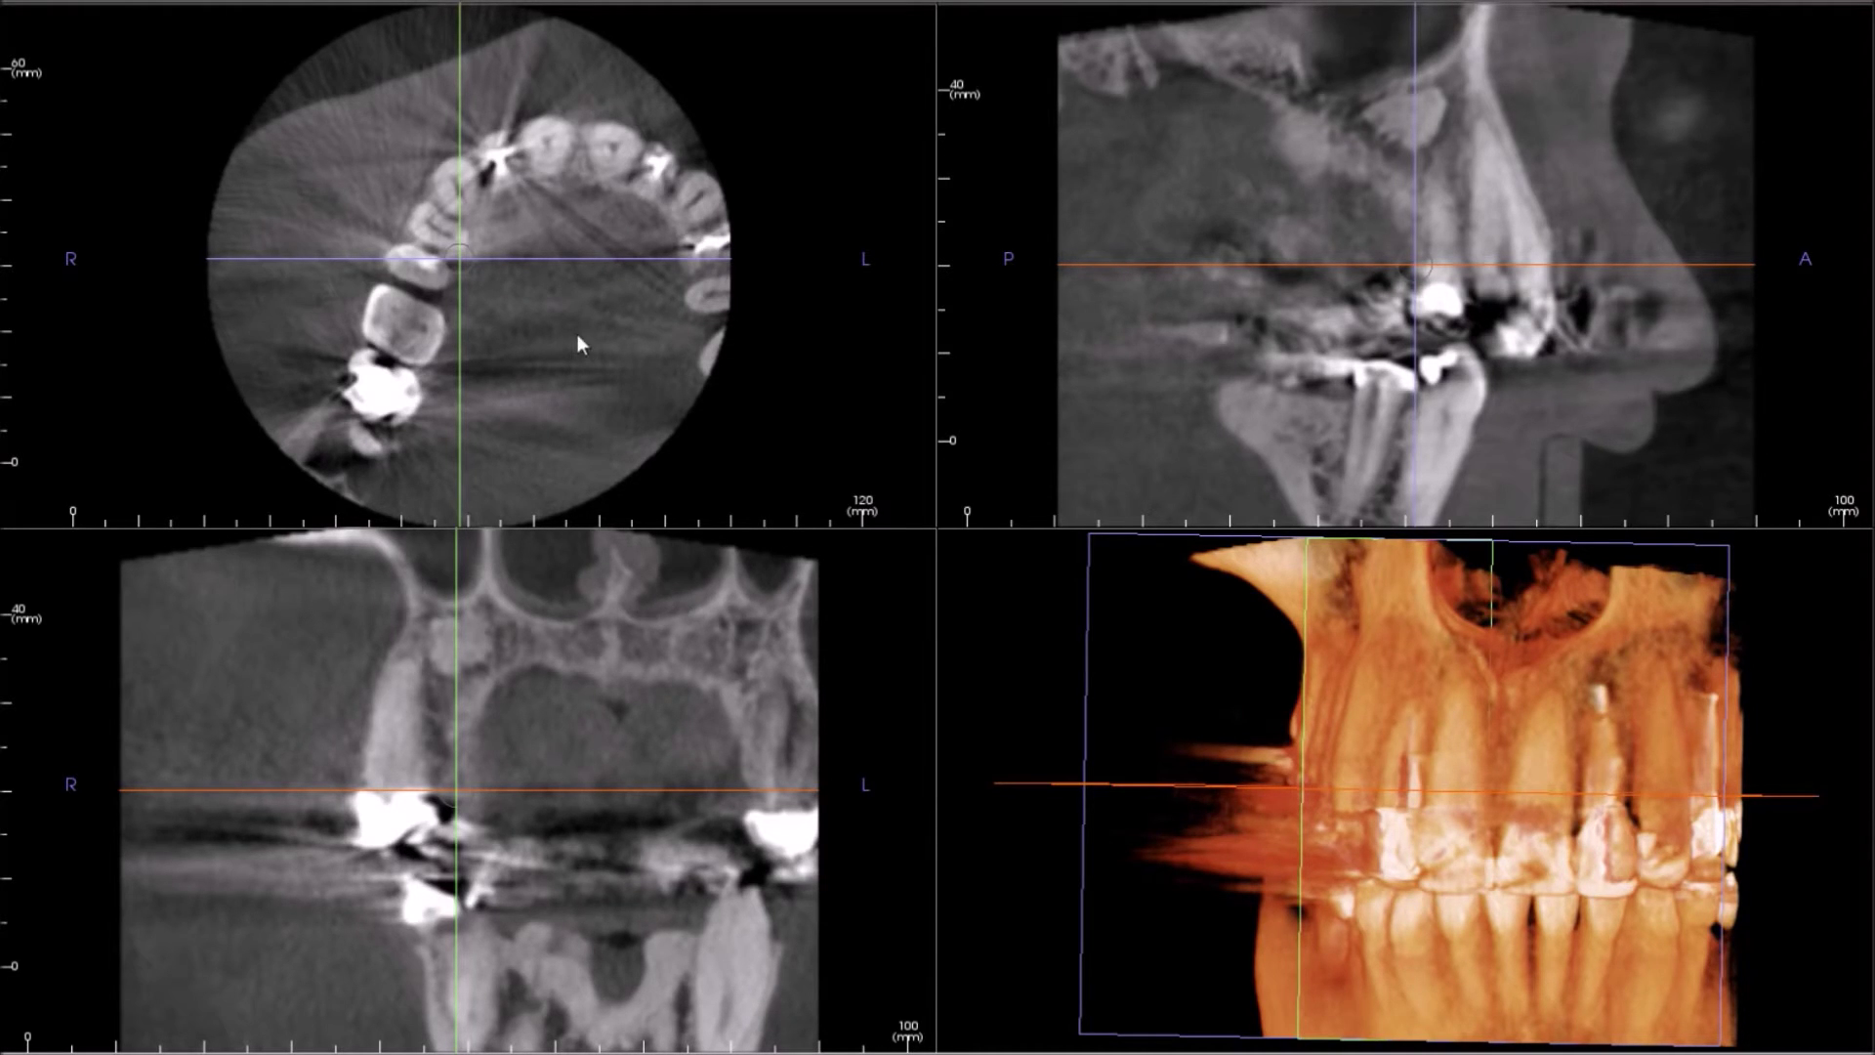
{"action": "left_click_drag", "start_coordinate": [571, 250], "coordinate": [595, 209]}
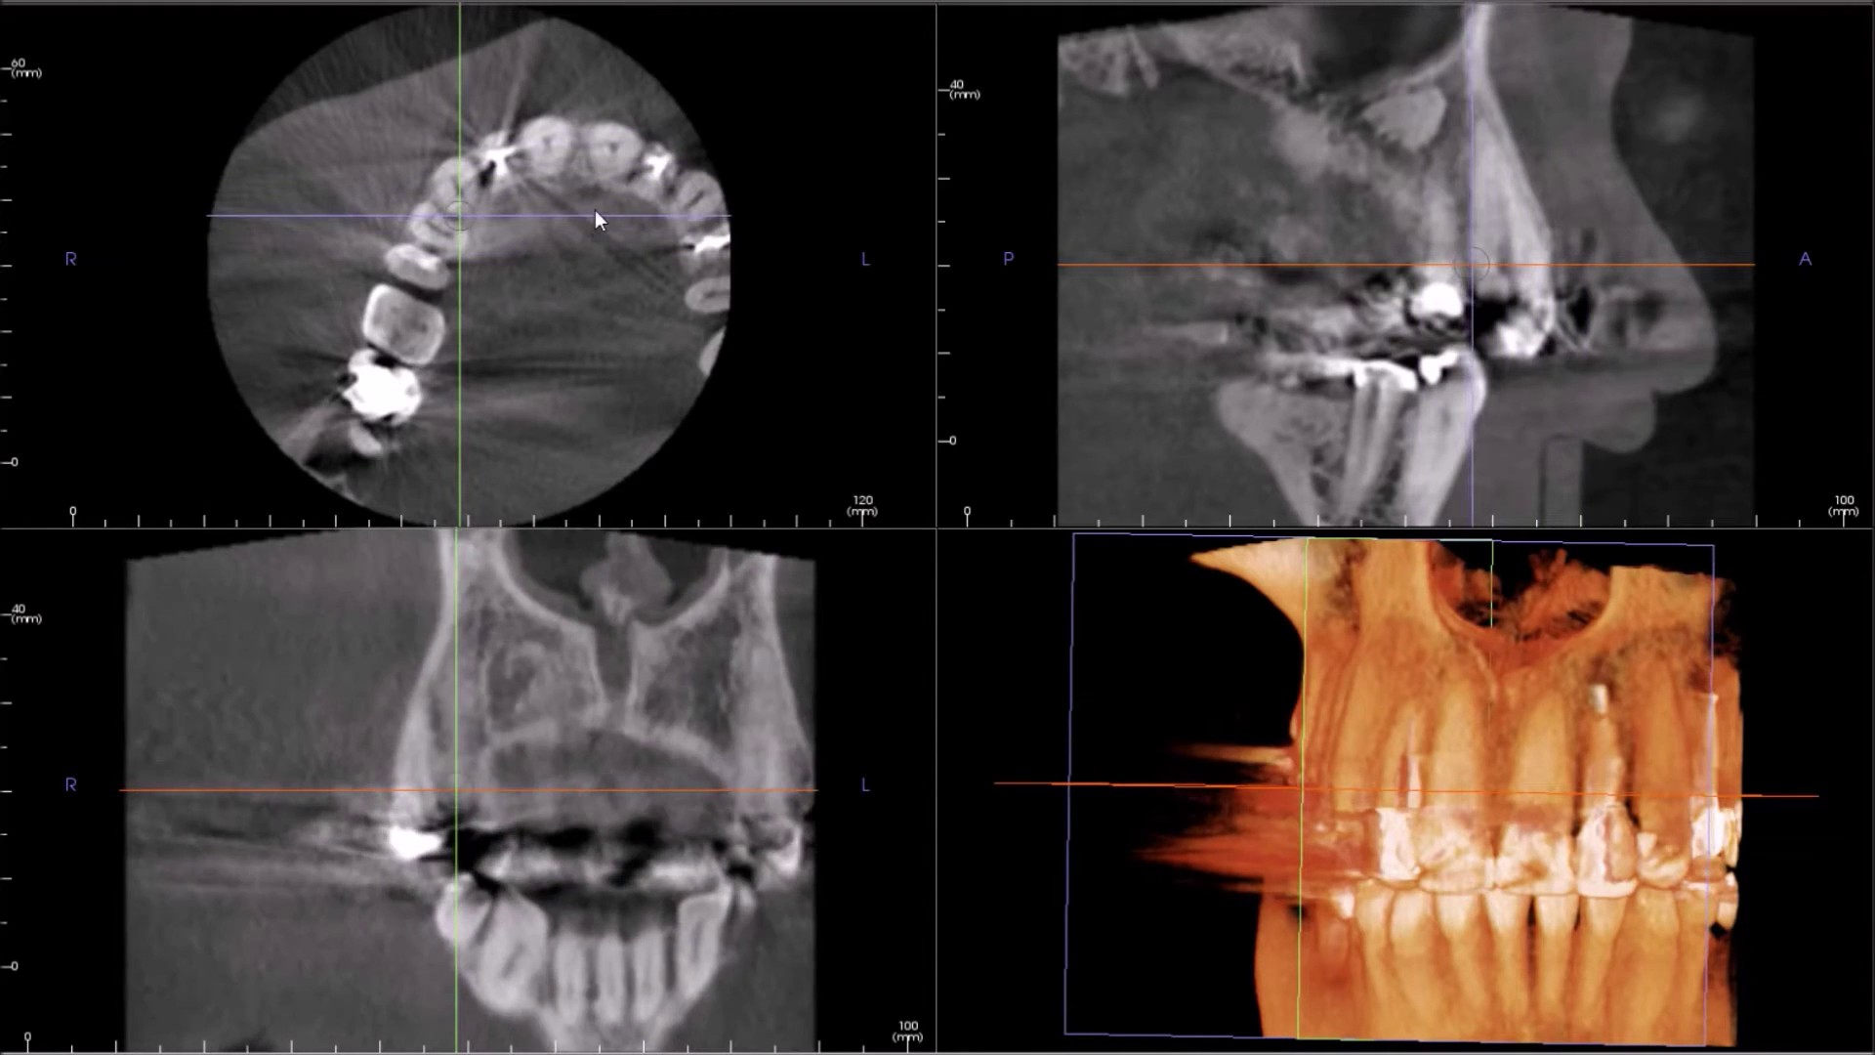
{"action": "left_click_drag", "start_coordinate": [456, 635], "coordinate": [604, 656]}
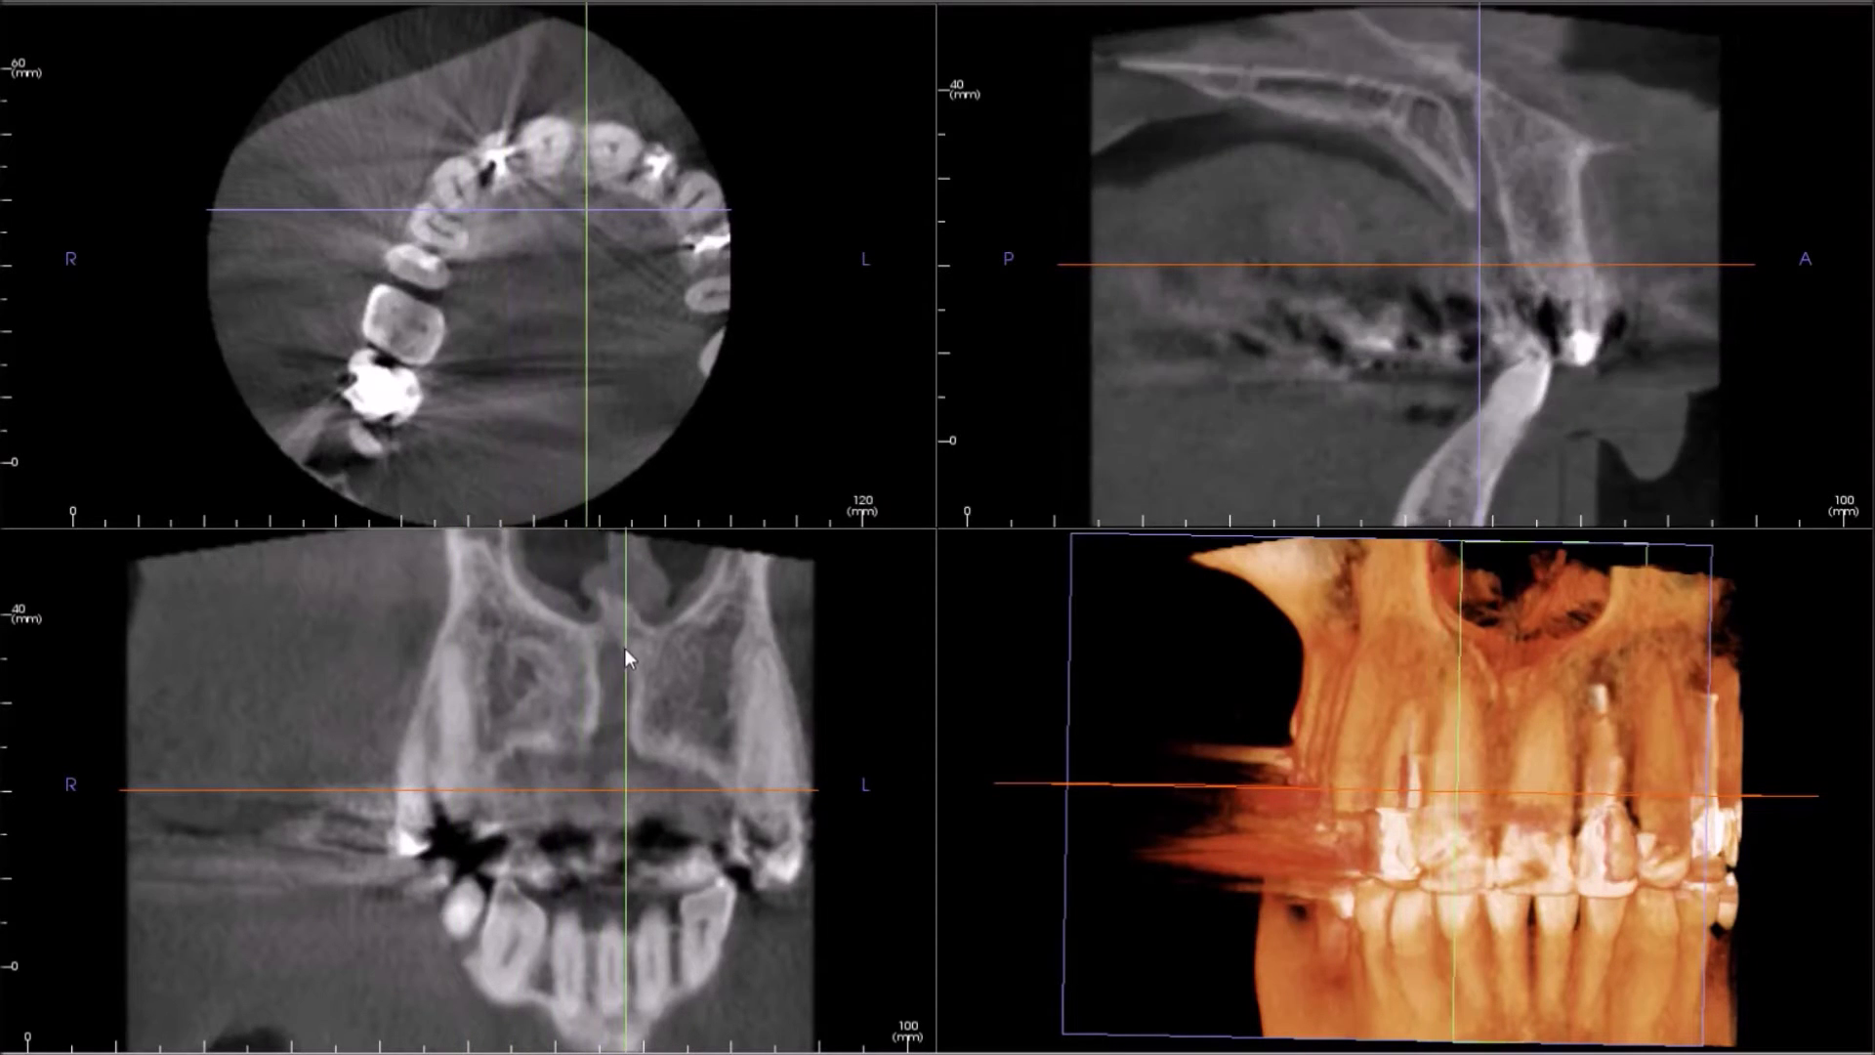
- Nudge the sagittal slice slightly left and scroll through neighbouring slices
{"action": "left_click", "coordinate": [606, 656]}
{"action": "left_click_drag", "start_coordinate": [606, 655], "coordinate": [545, 684]}
{"action": "scroll", "coordinate": [1367, 459], "scroll_direction": "down", "scroll_amount": 5}
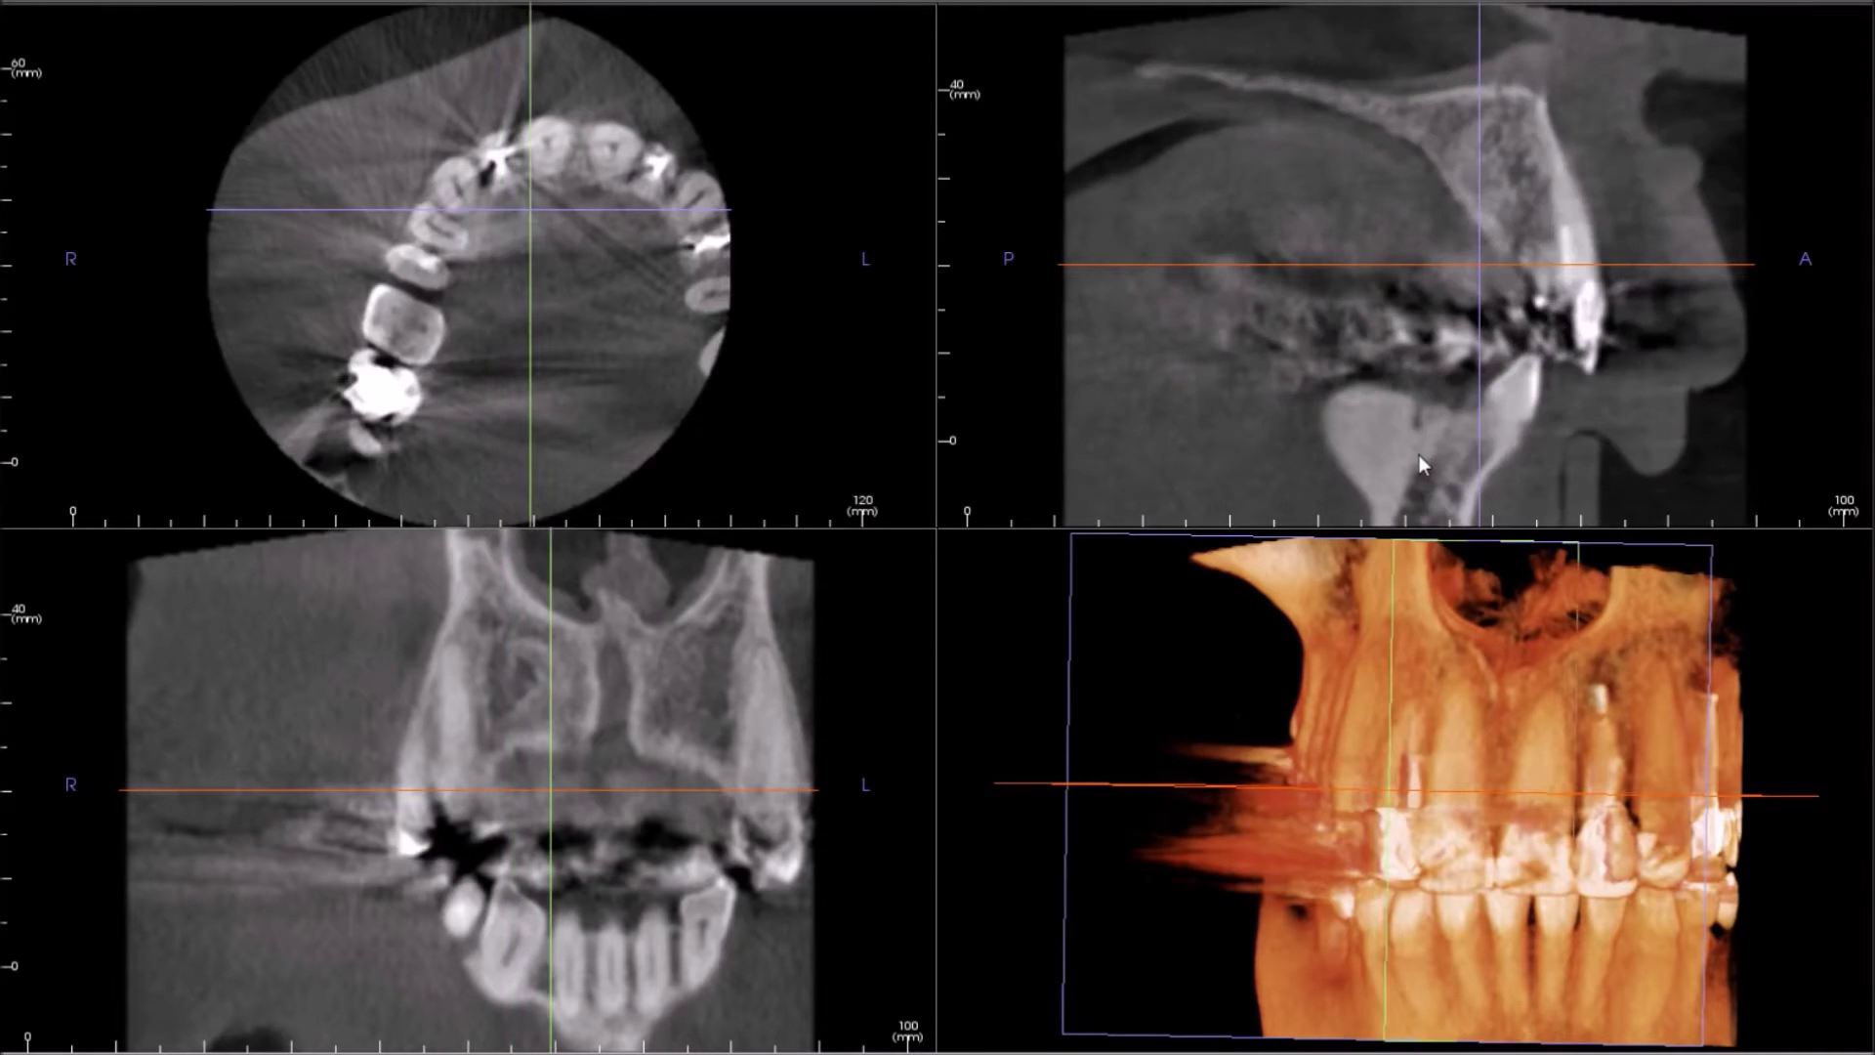
{"action": "scroll", "coordinate": [1419, 456], "scroll_direction": "down", "scroll_amount": 2}
{"action": "scroll", "coordinate": [682, 862], "scroll_direction": "down", "scroll_amount": 5}
{"action": "scroll", "coordinate": [681, 862], "scroll_direction": "down", "scroll_amount": 5}
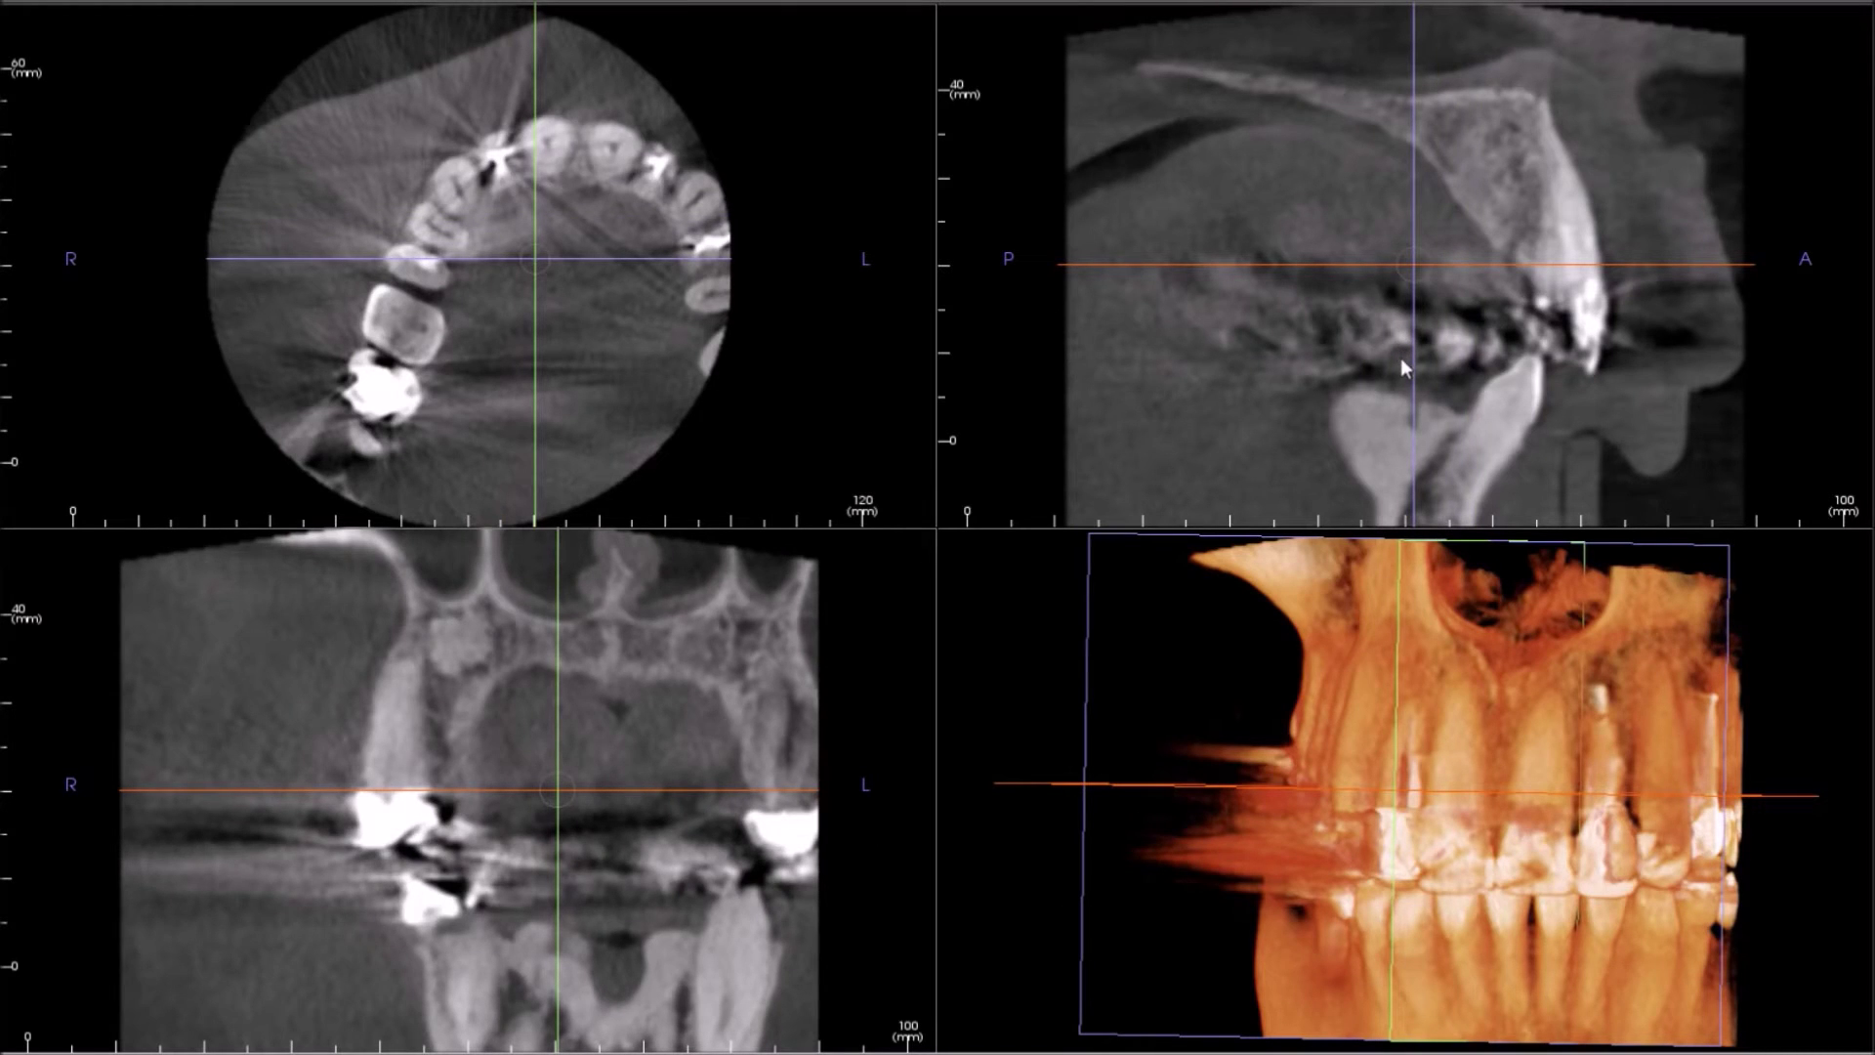
- Settle the coronal slice on the front incisors and raise the axial slice across the upper tooth roots
{"action": "left_click_drag", "start_coordinate": [1409, 377], "coordinate": [1367, 382]}
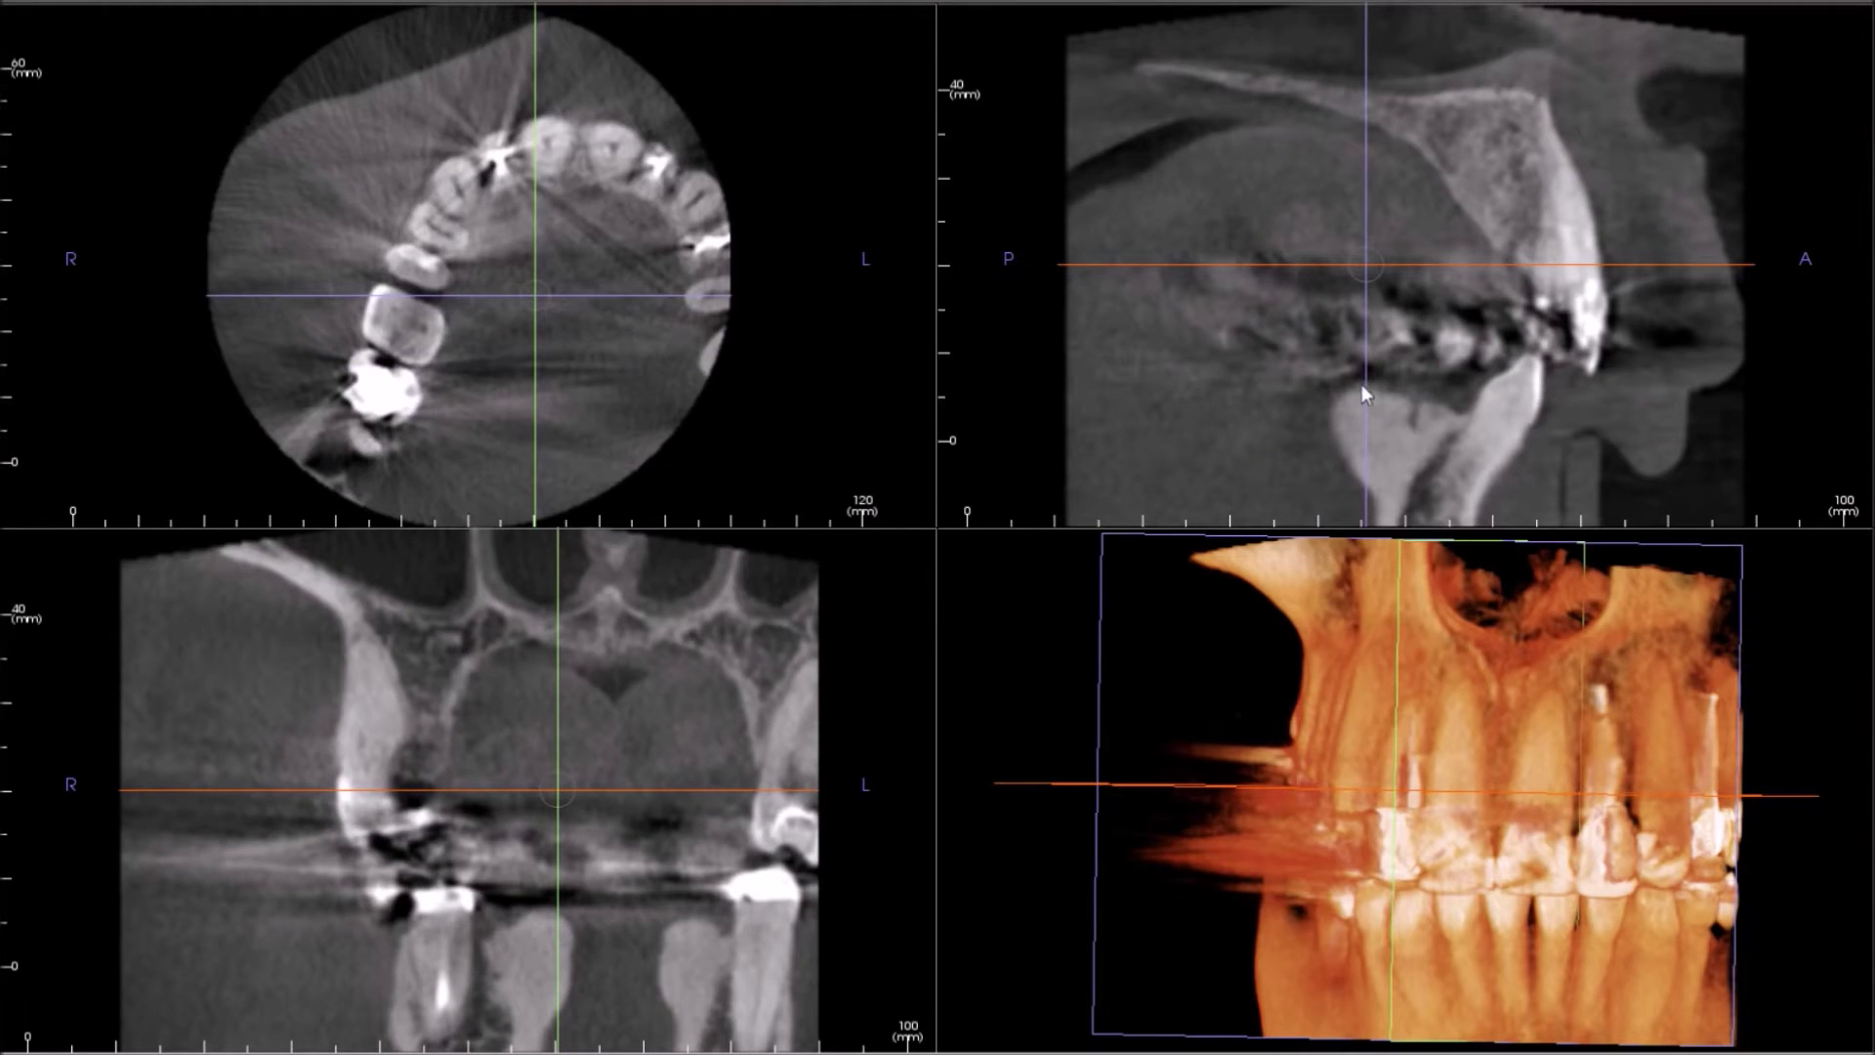
{"action": "left_click_drag", "start_coordinate": [1365, 389], "coordinate": [1416, 407]}
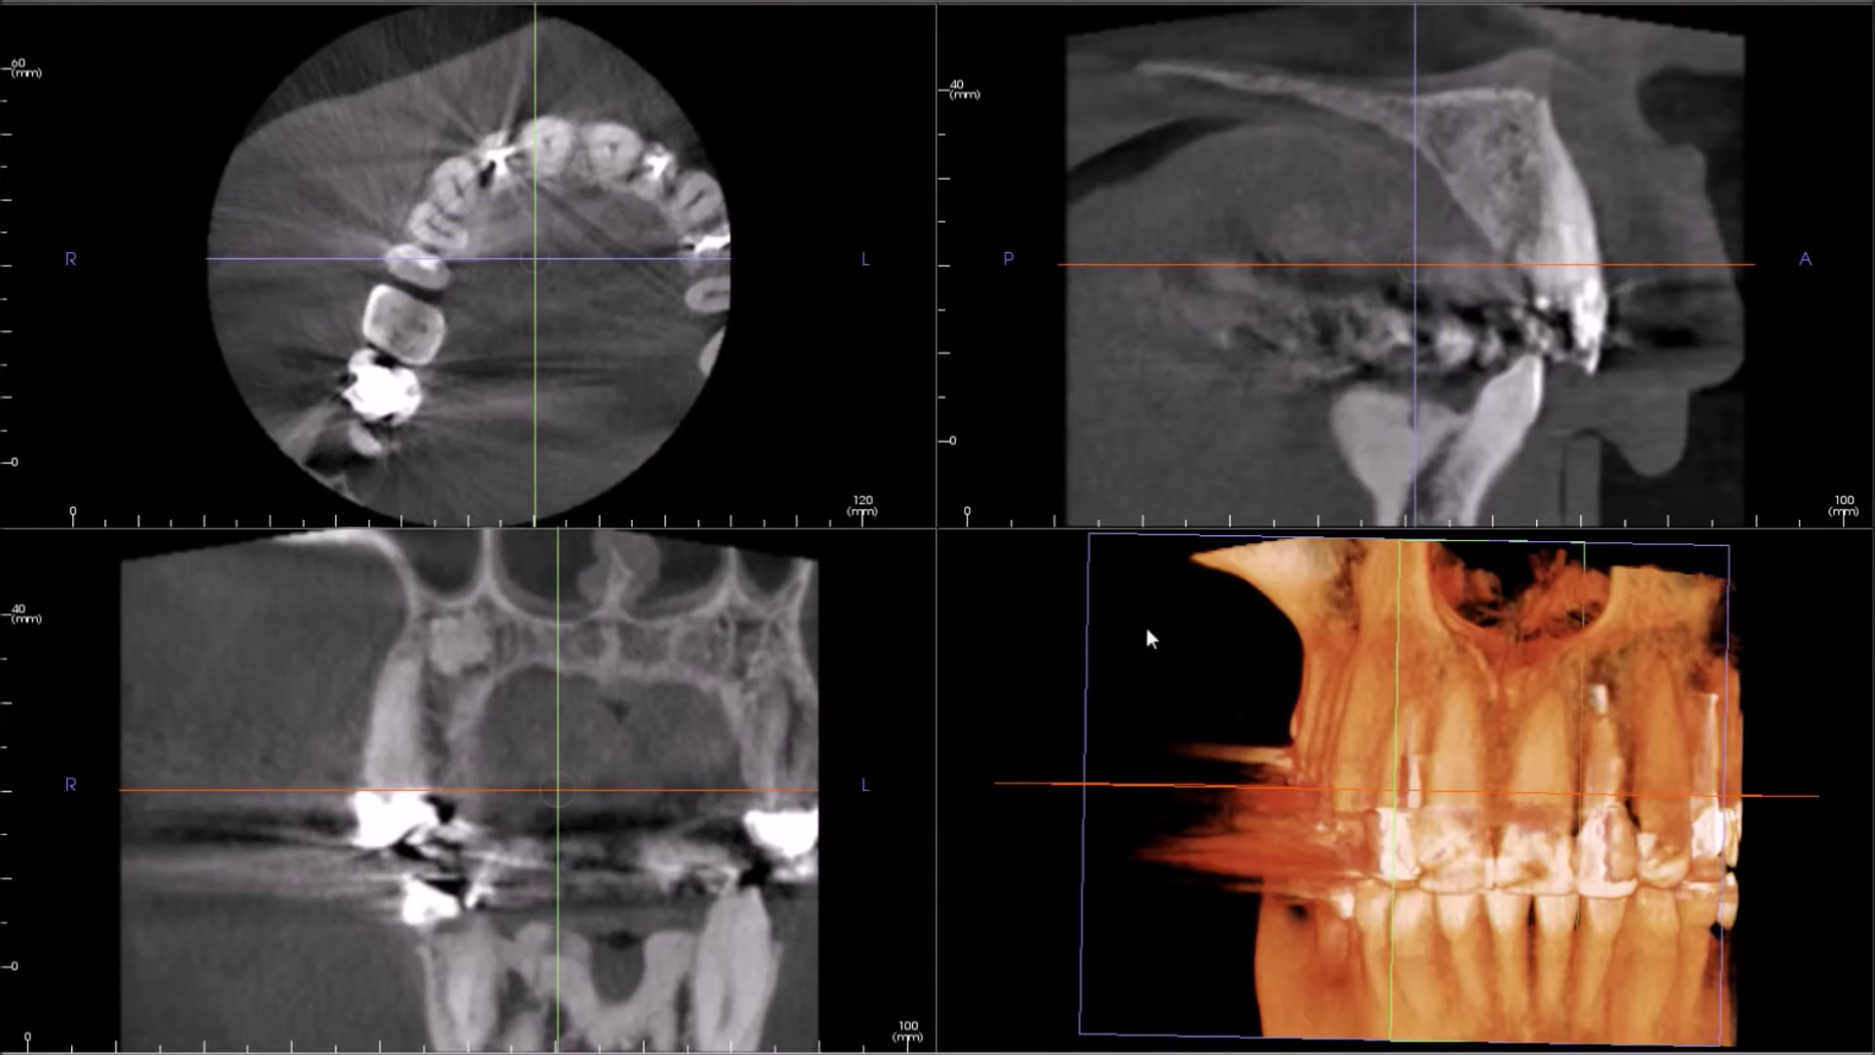
{"action": "scroll", "coordinate": [774, 748], "scroll_direction": "up", "scroll_amount": 5}
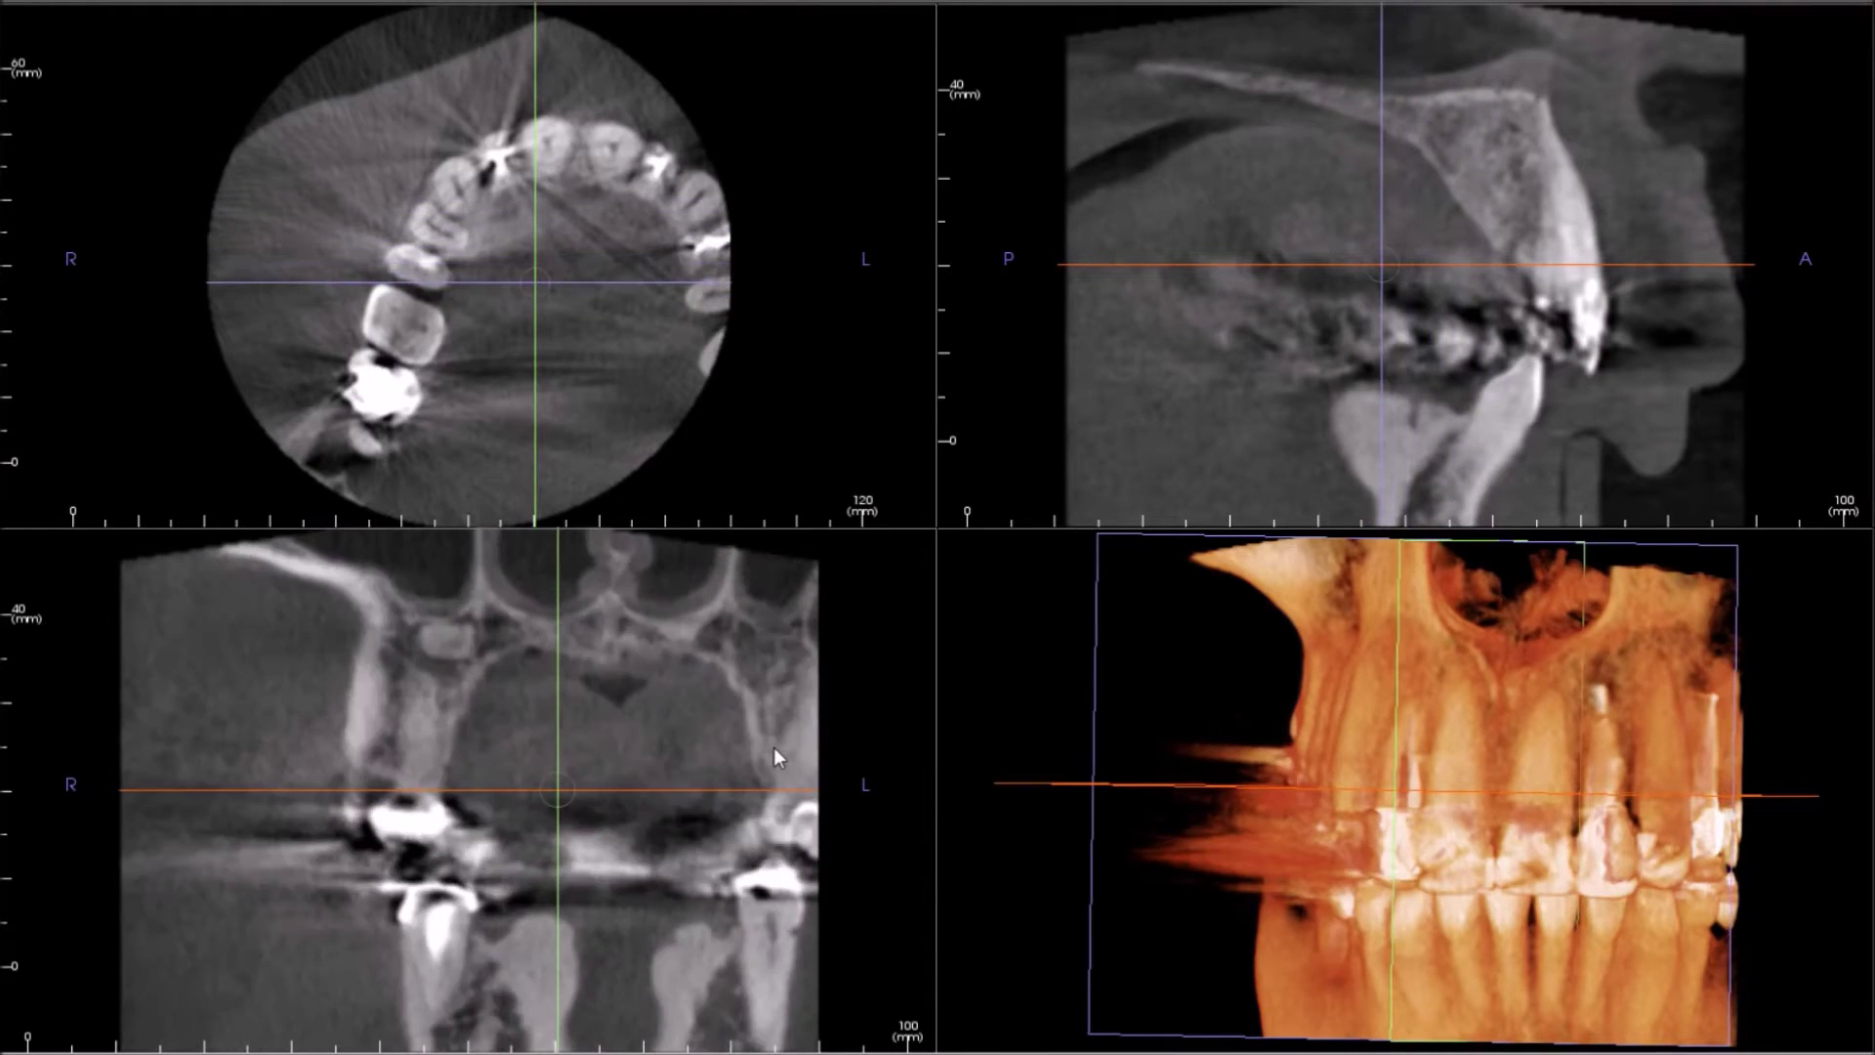
{"action": "scroll", "coordinate": [768, 728], "scroll_direction": "down", "scroll_amount": 2}
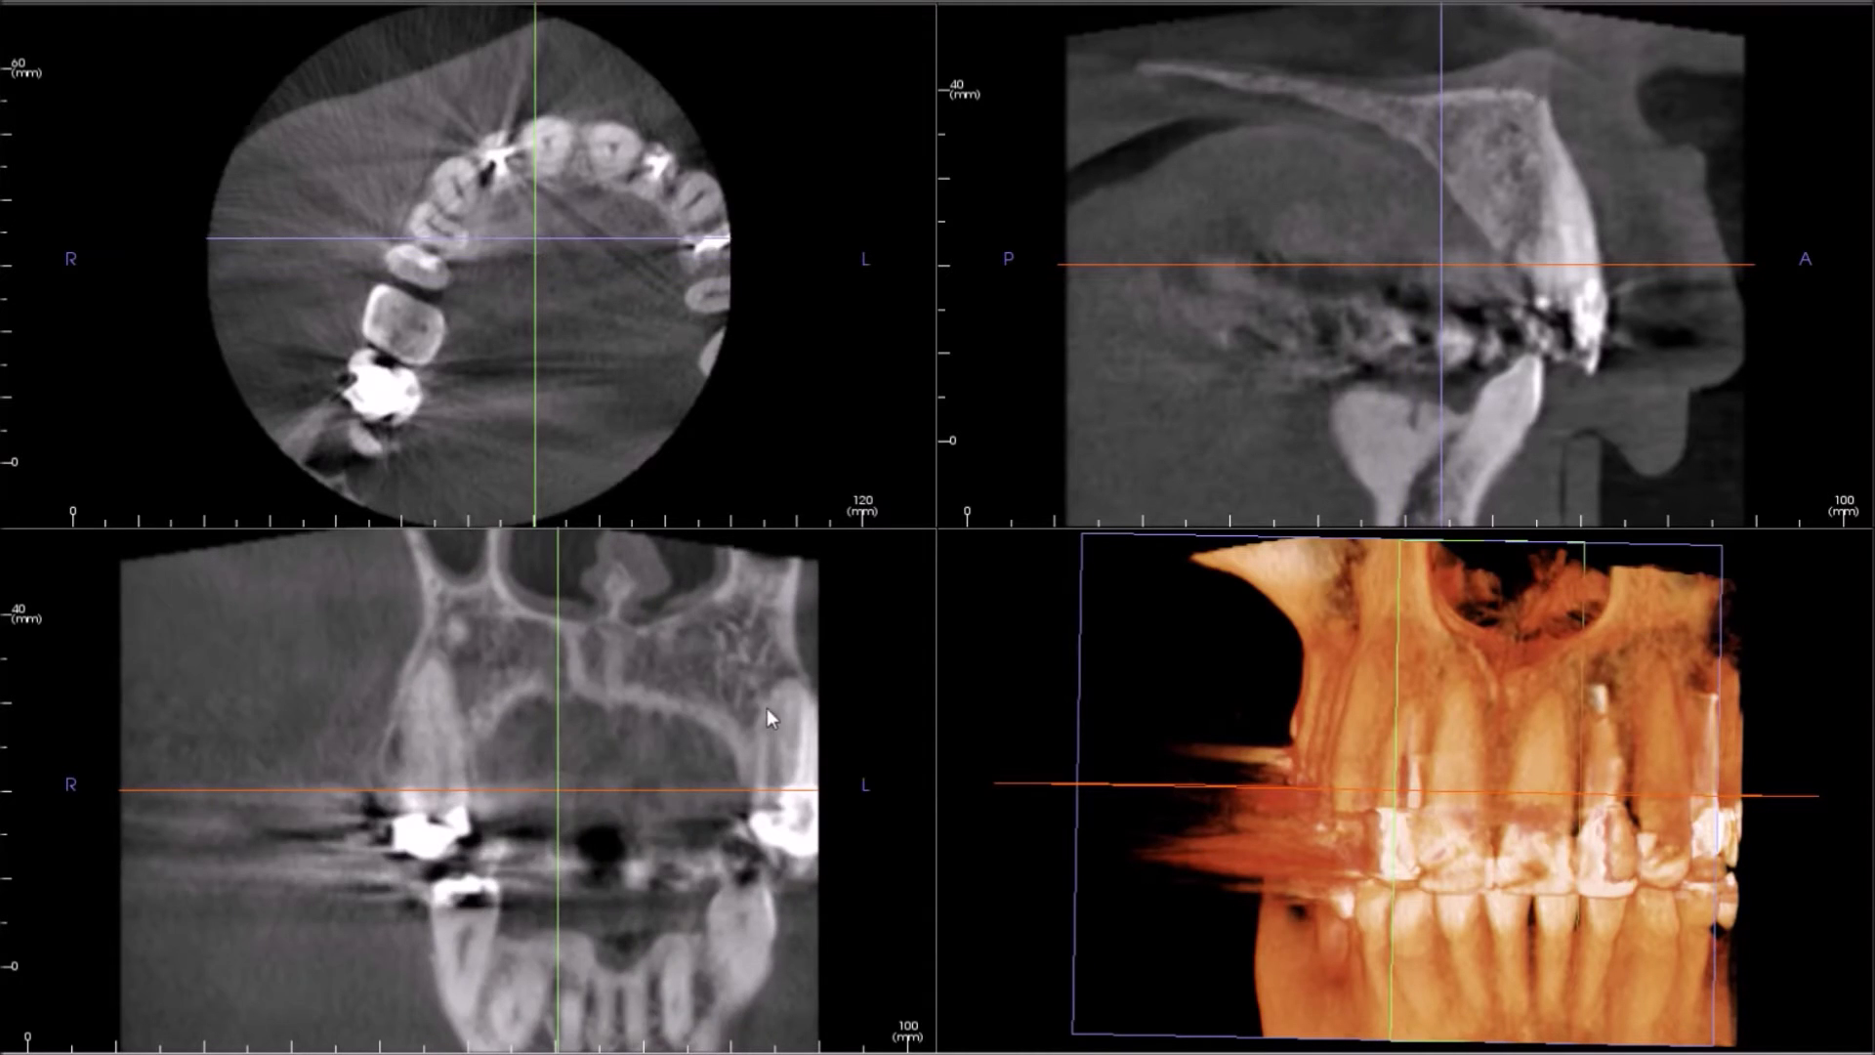
{"action": "scroll", "coordinate": [765, 708], "scroll_direction": "up", "scroll_amount": 2}
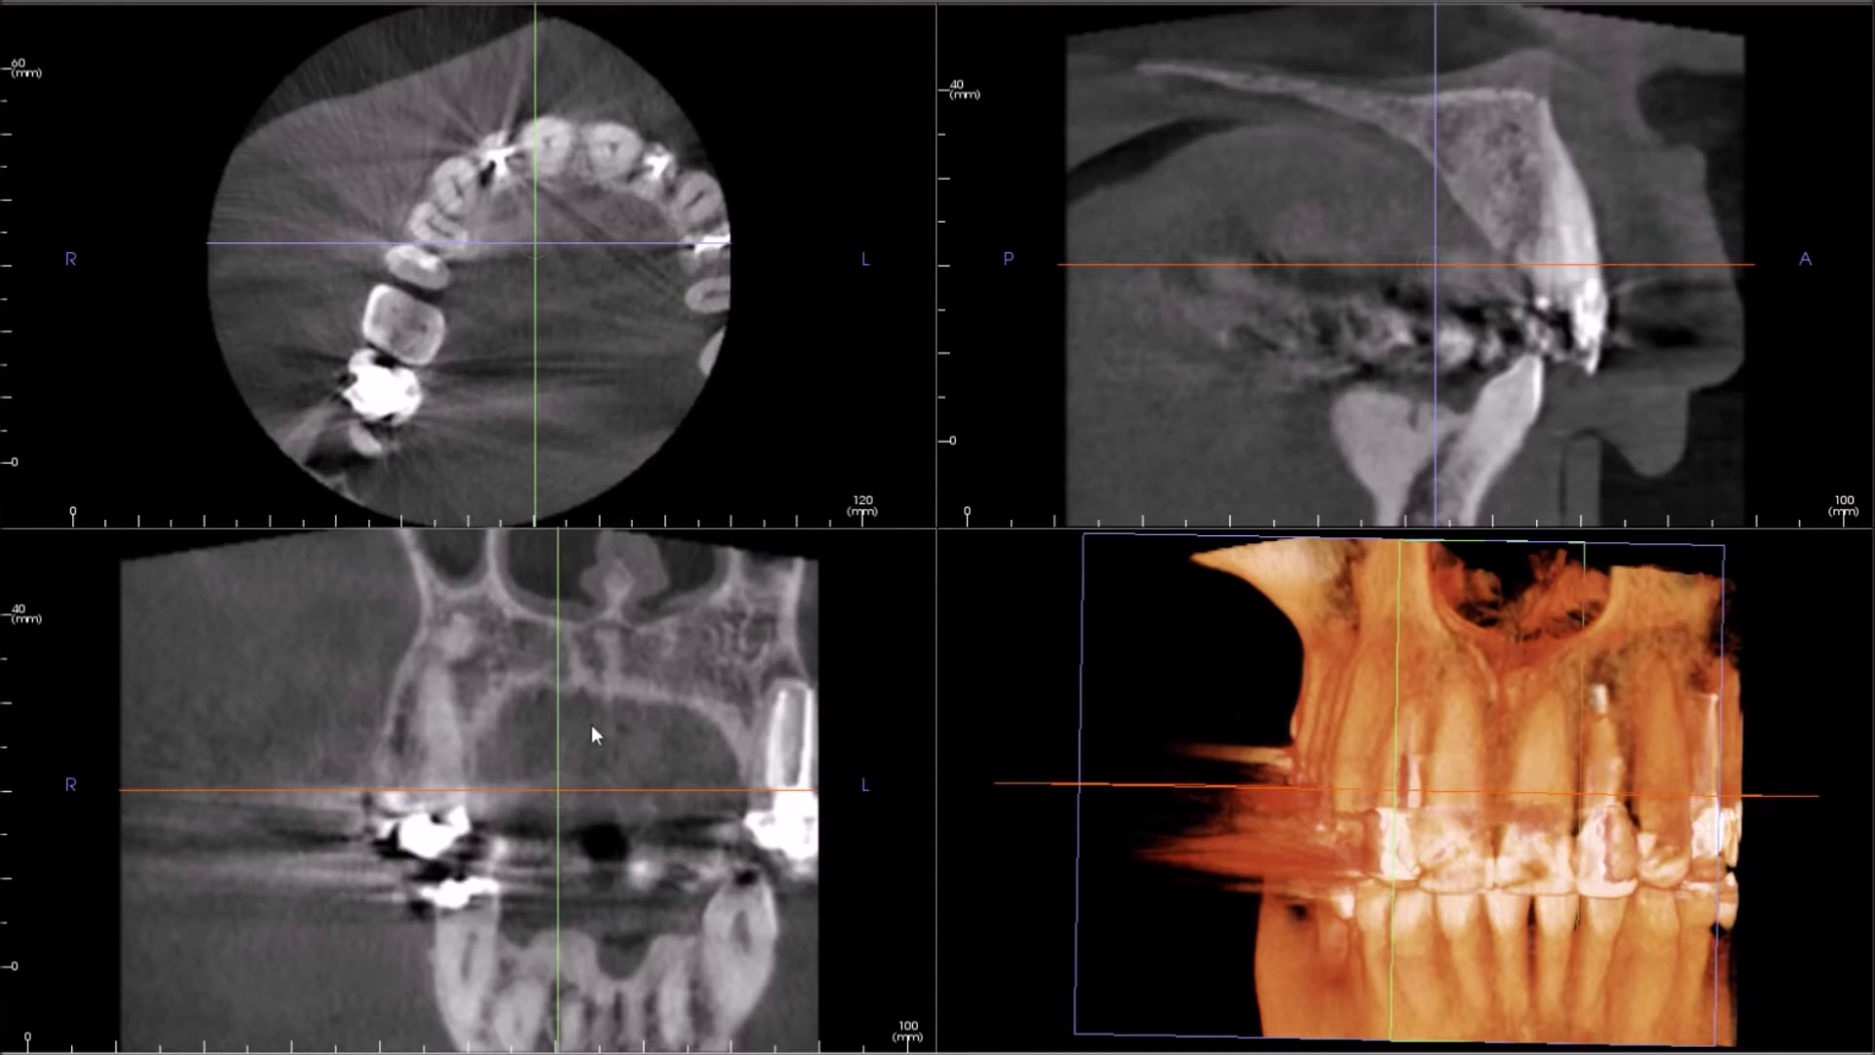
{"action": "left_click_drag", "start_coordinate": [556, 679], "coordinate": [579, 679]}
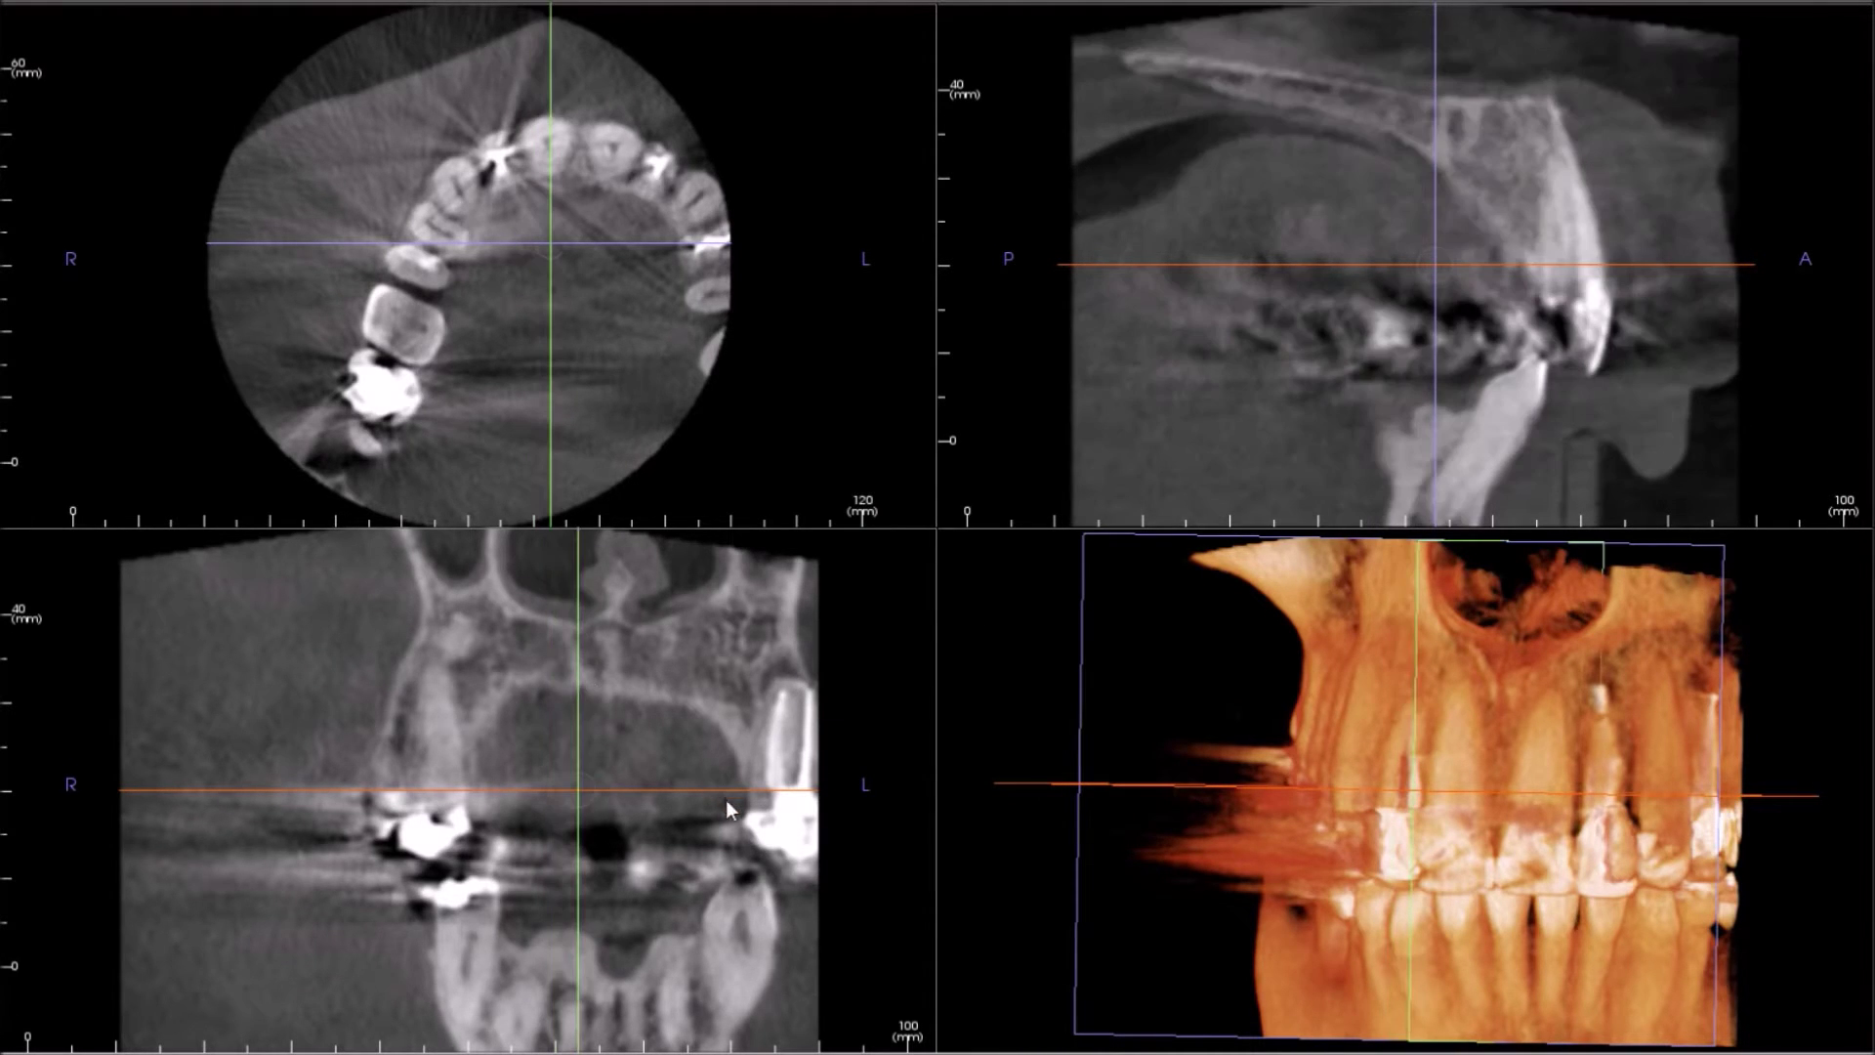
{"action": "left_click_drag", "start_coordinate": [757, 788], "coordinate": [734, 722]}
- Bring the coronal slice to the front teeth, put the sagittal slice on the left implant, and maximize it
{"action": "left_click_drag", "start_coordinate": [601, 244], "coordinate": [613, 184]}
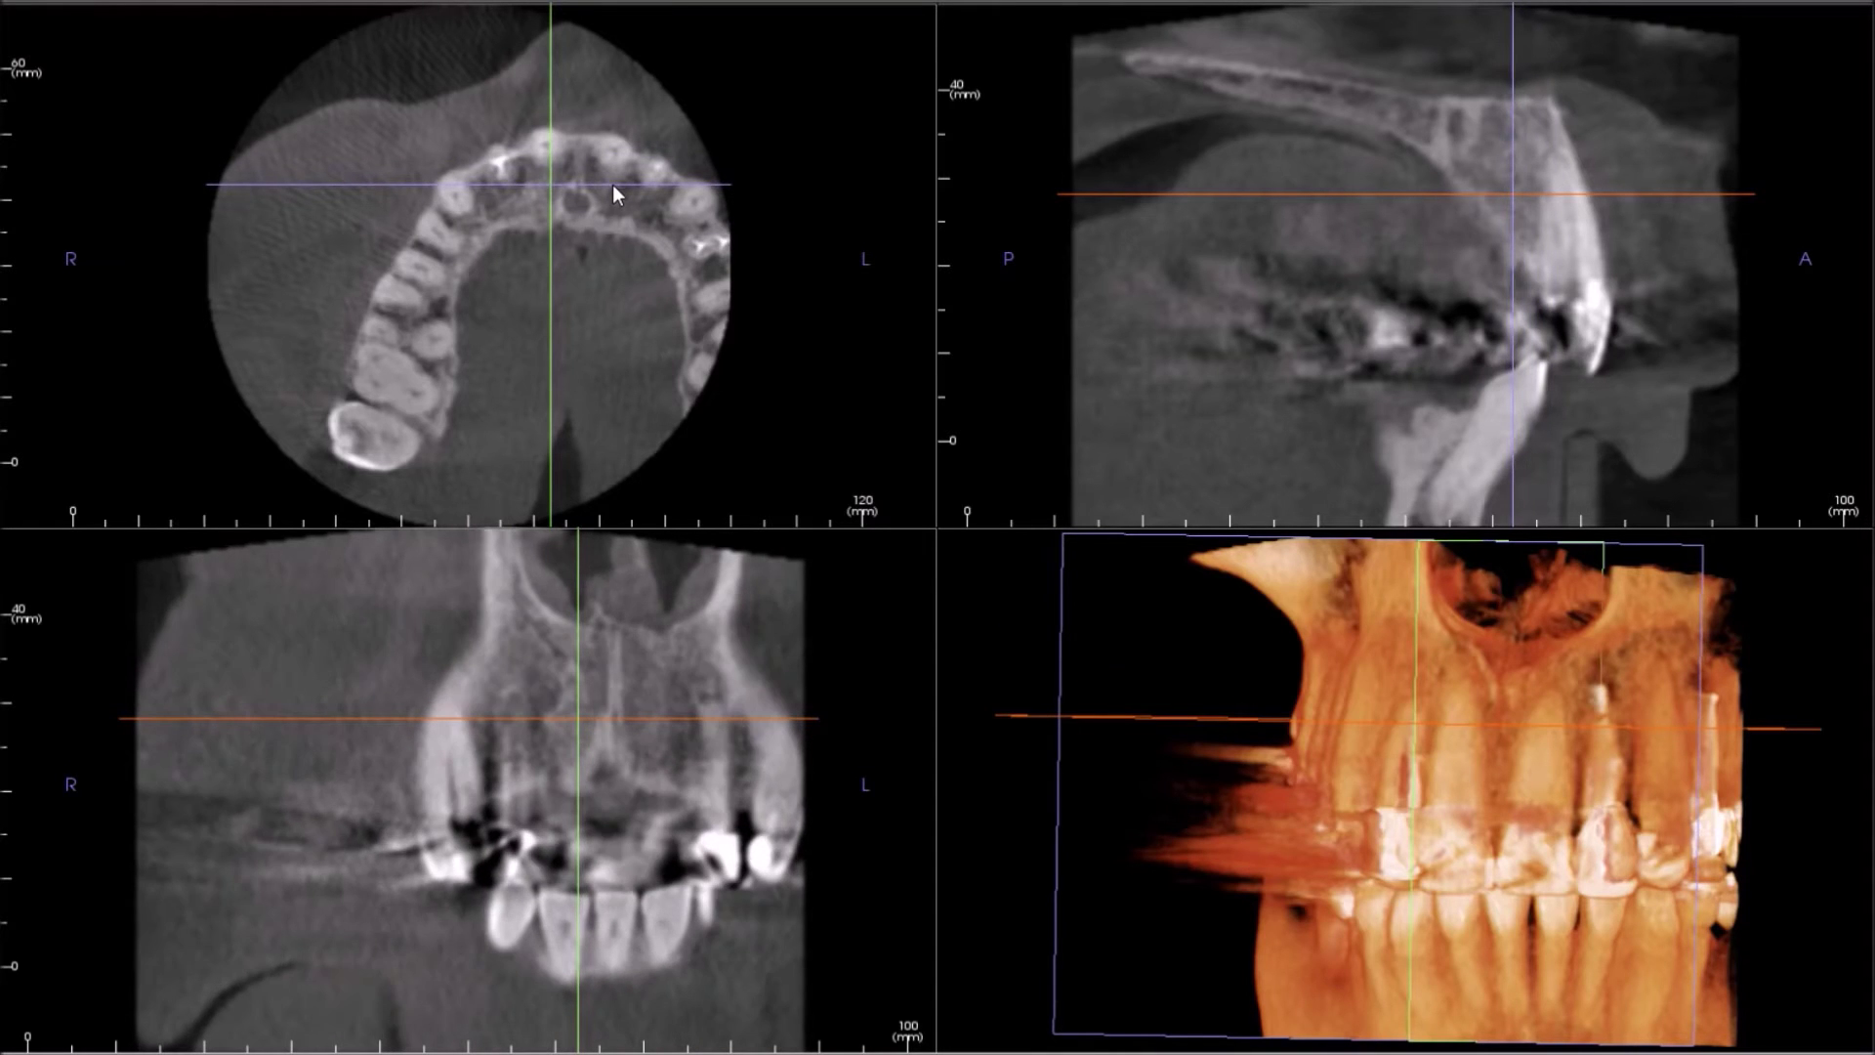
{"action": "scroll", "coordinate": [689, 763], "scroll_direction": "up", "scroll_amount": 5}
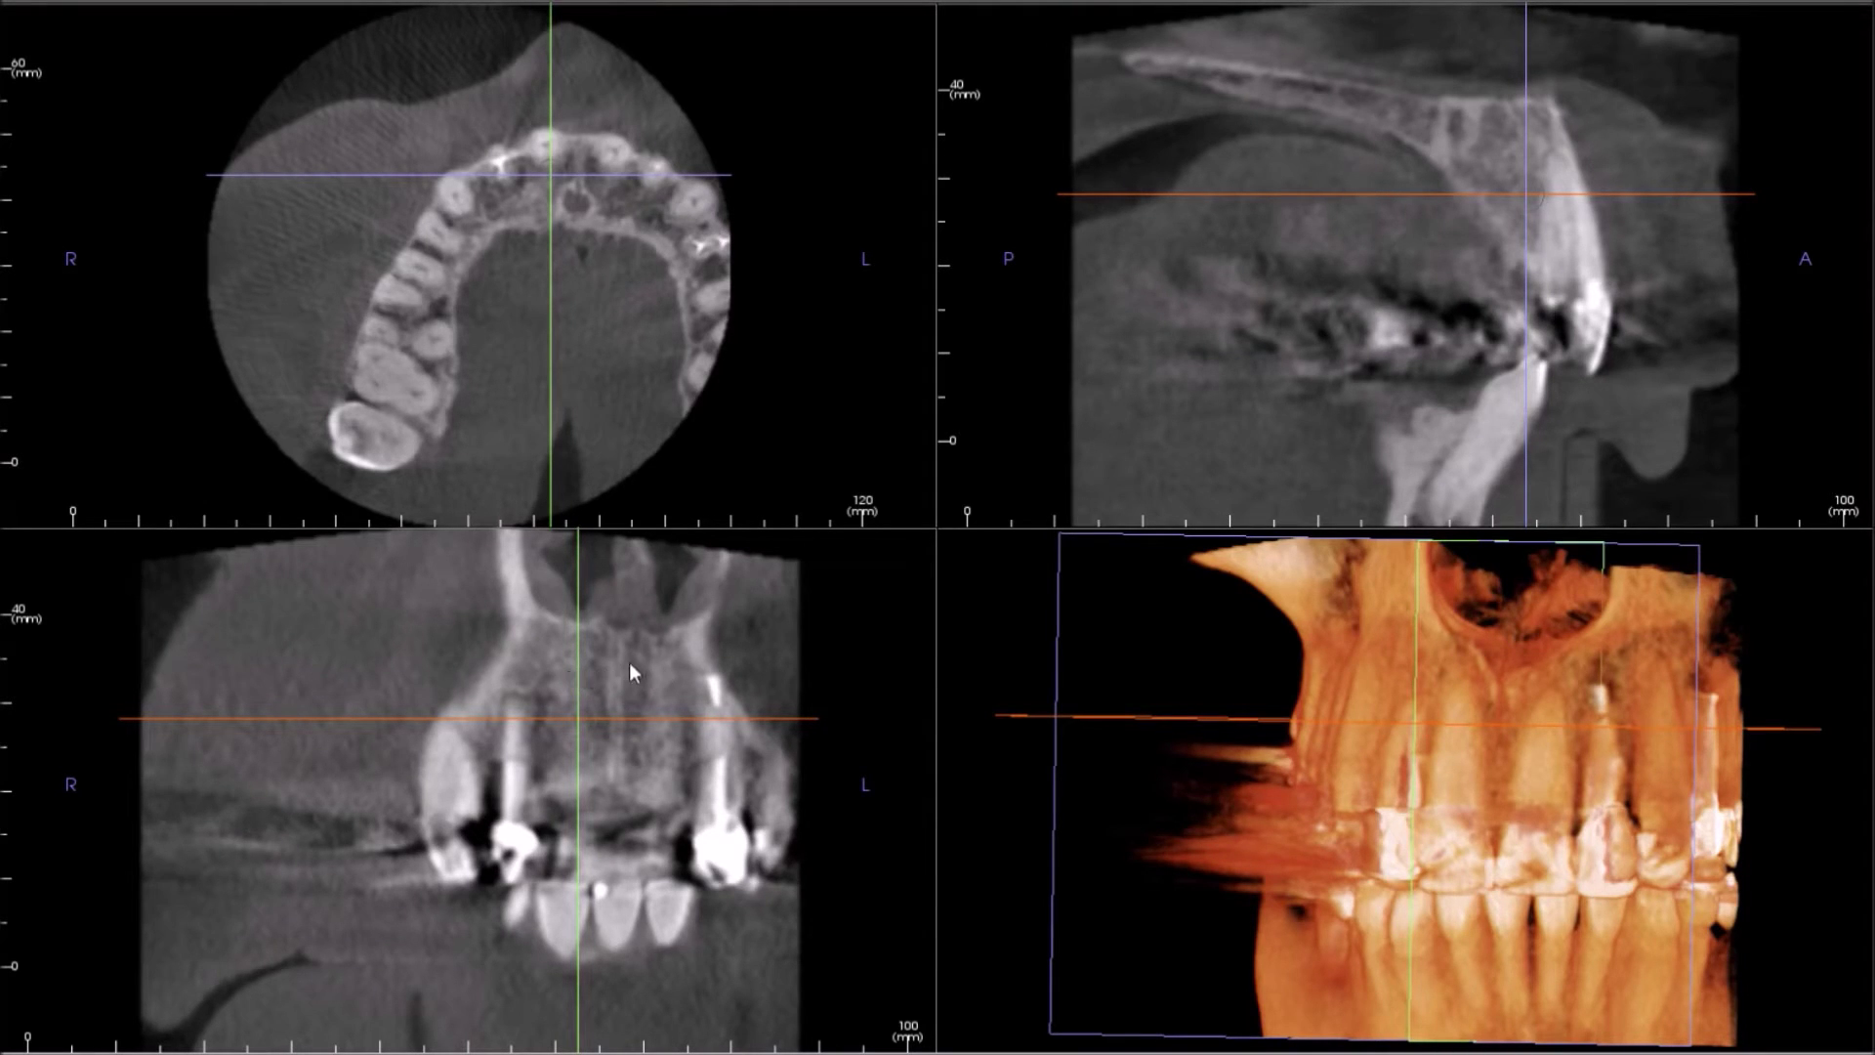
{"action": "left_click_drag", "start_coordinate": [579, 638], "coordinate": [711, 675]}
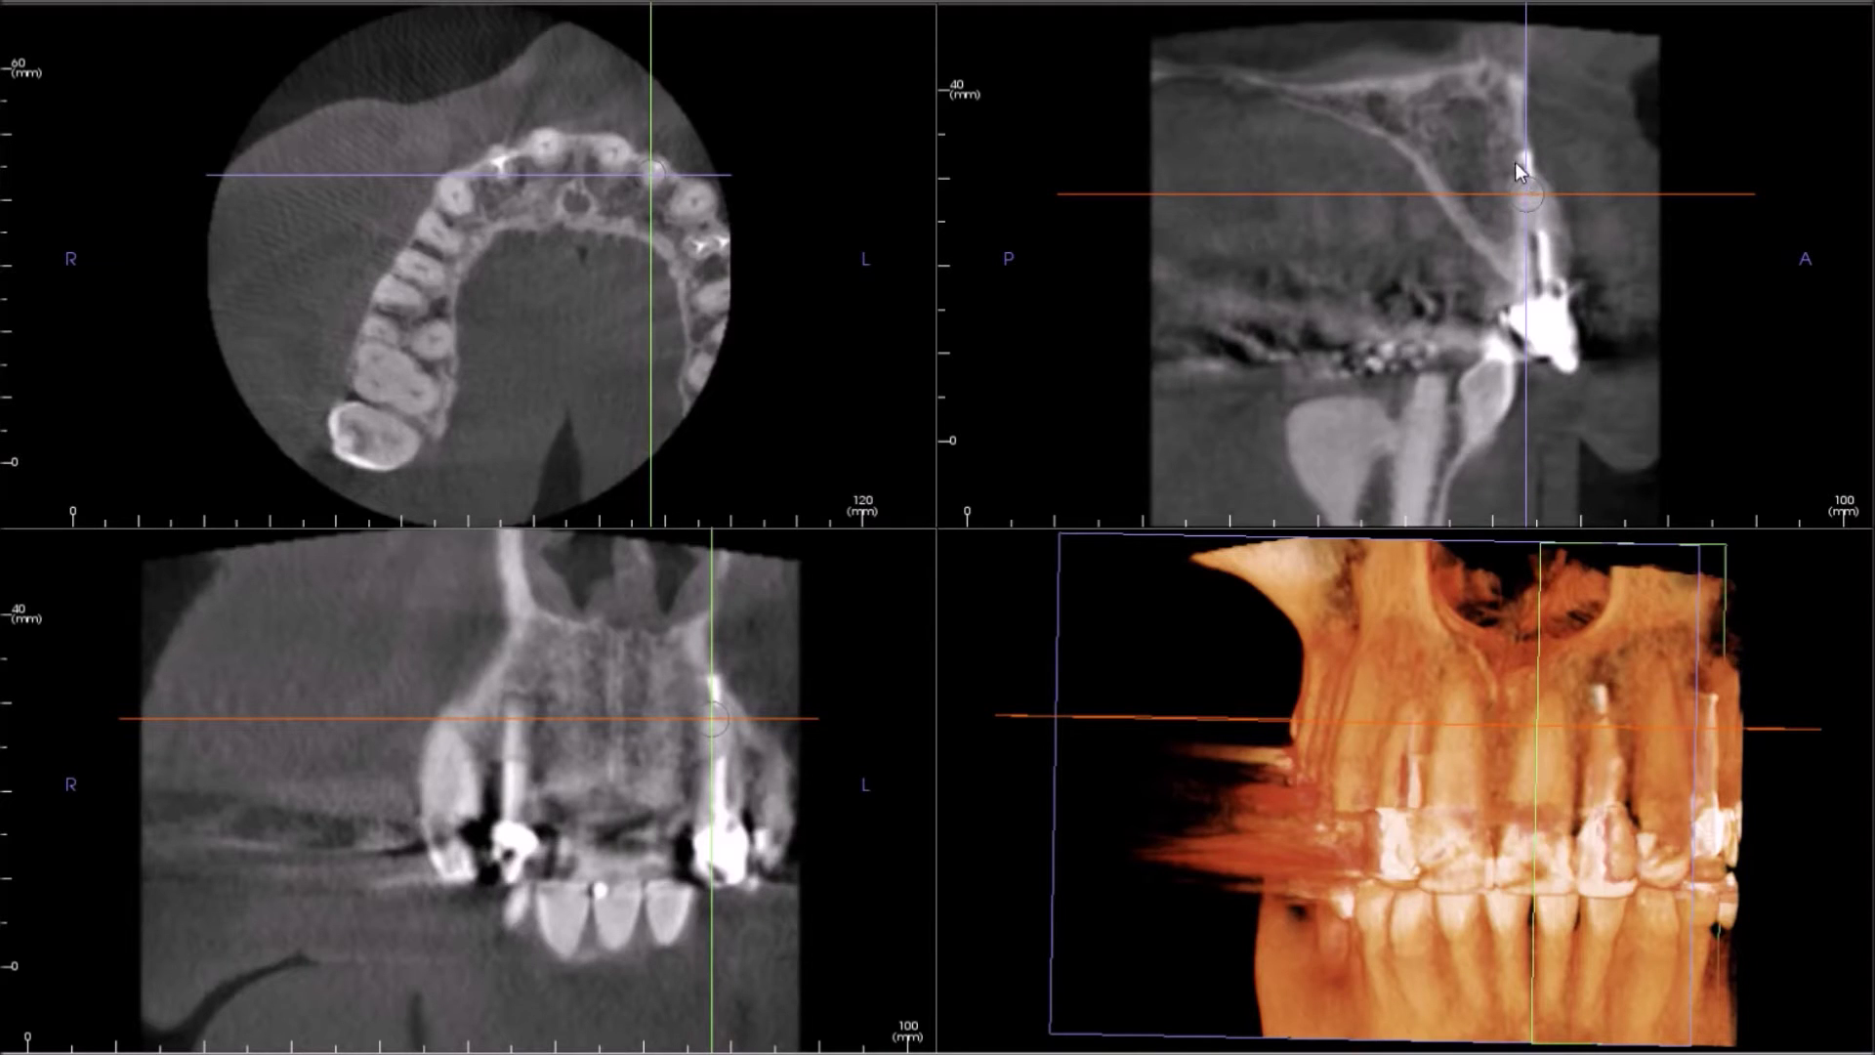
{"action": "scroll", "coordinate": [1563, 161], "scroll_direction": "down", "scroll_amount": 5}
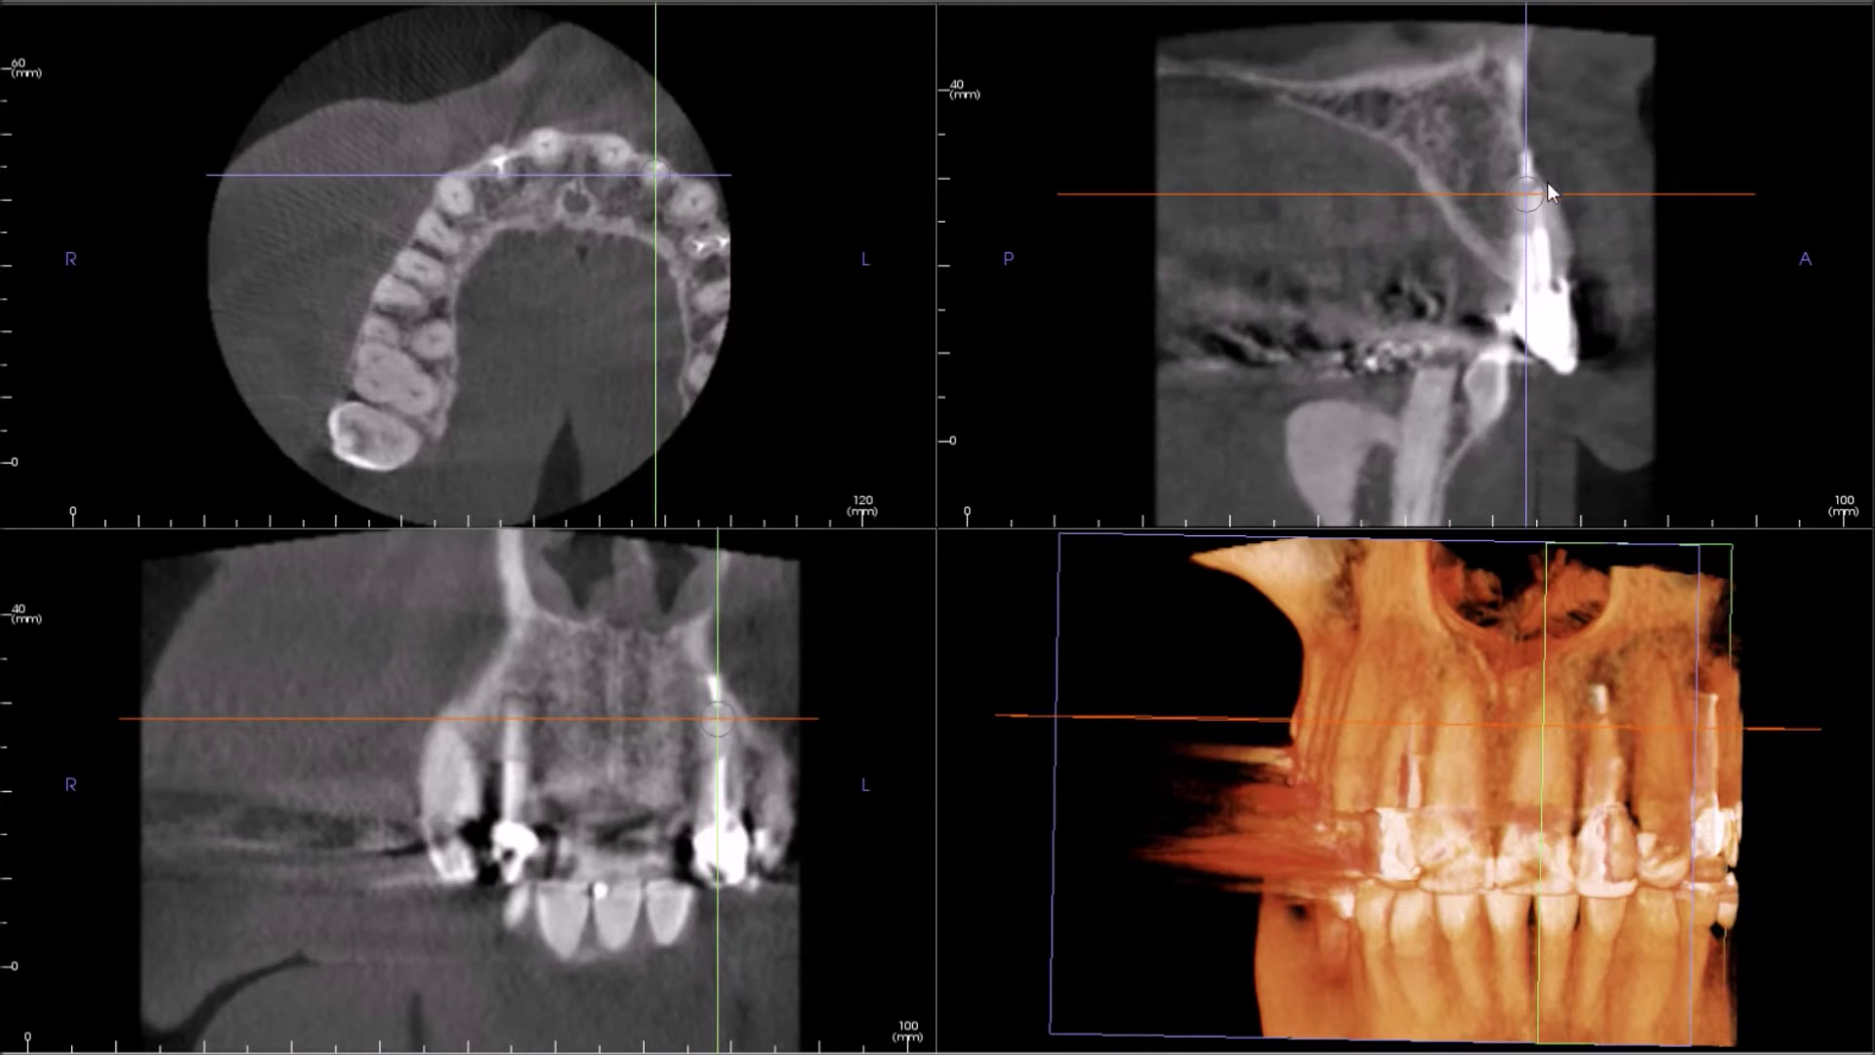
{"action": "double_click", "coordinate": [1547, 182]}
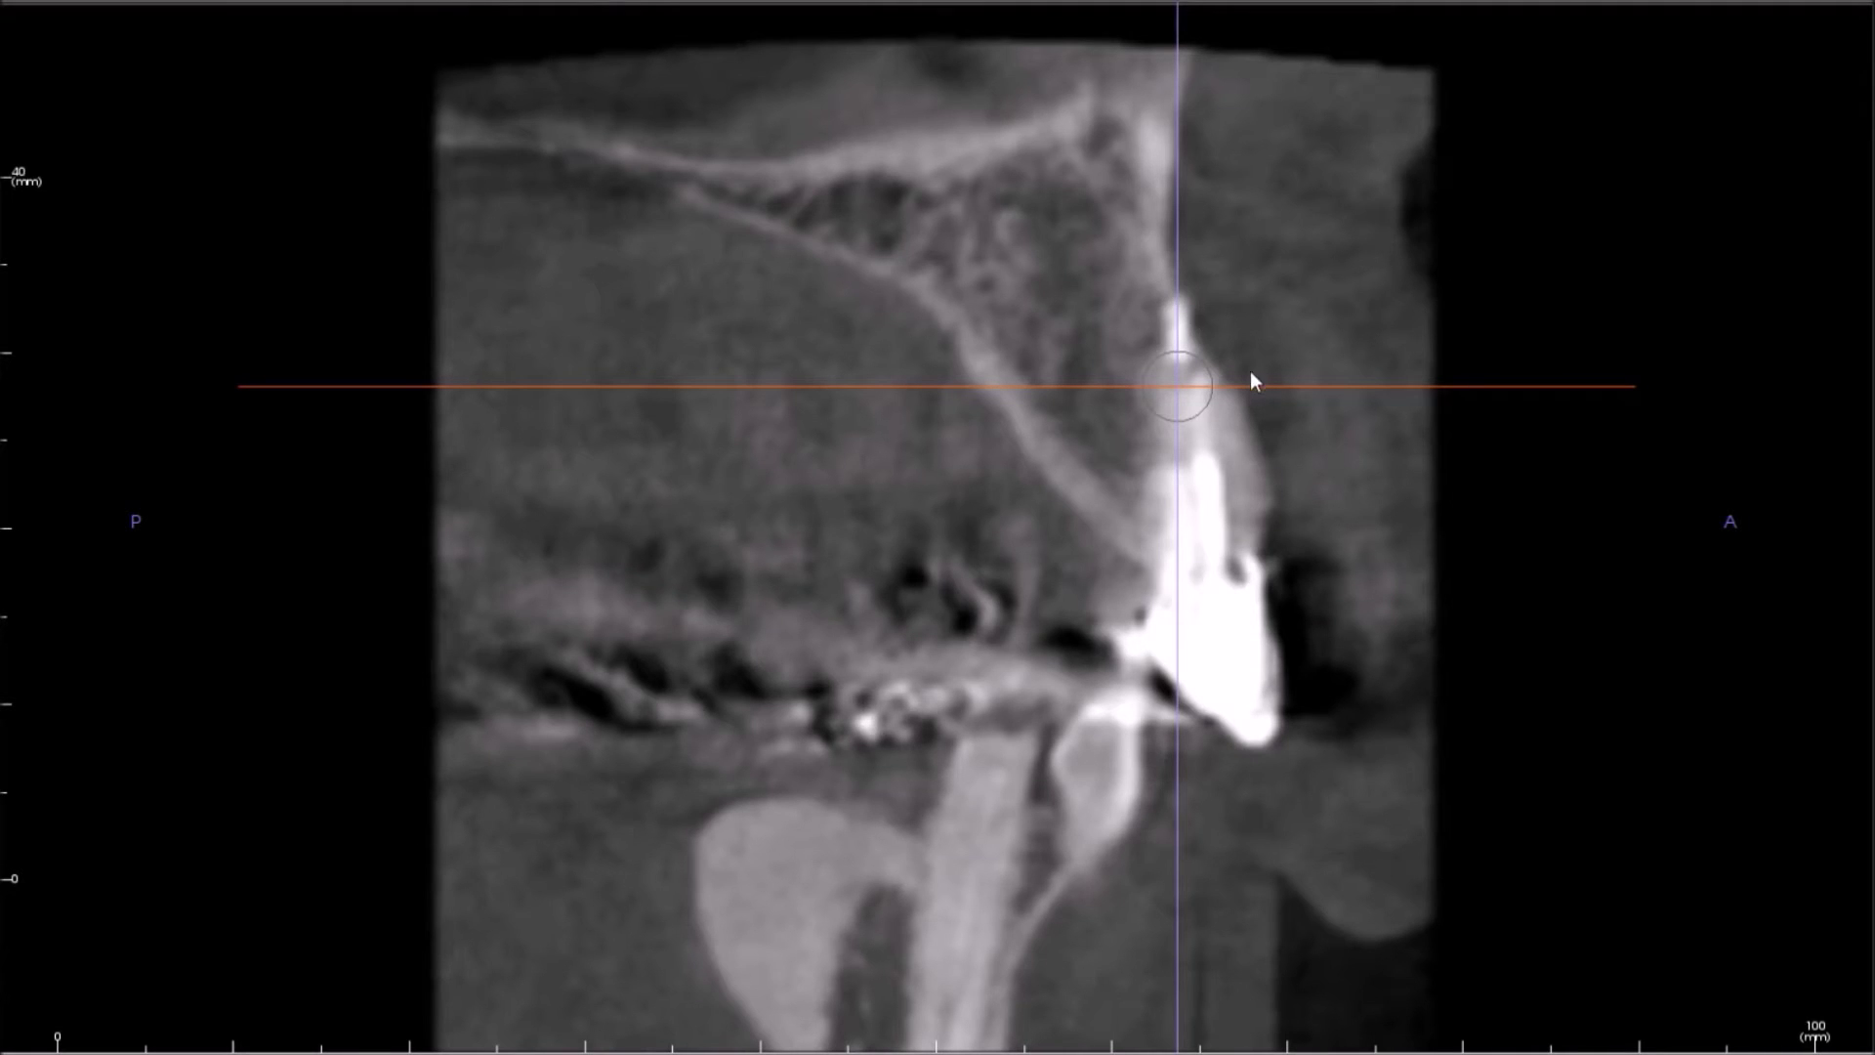
- Scroll the full-screen sagittal view around the upper left implant, then restore the four-pane layout
{"action": "scroll", "coordinate": [1247, 338], "scroll_direction": "down", "scroll_amount": 4}
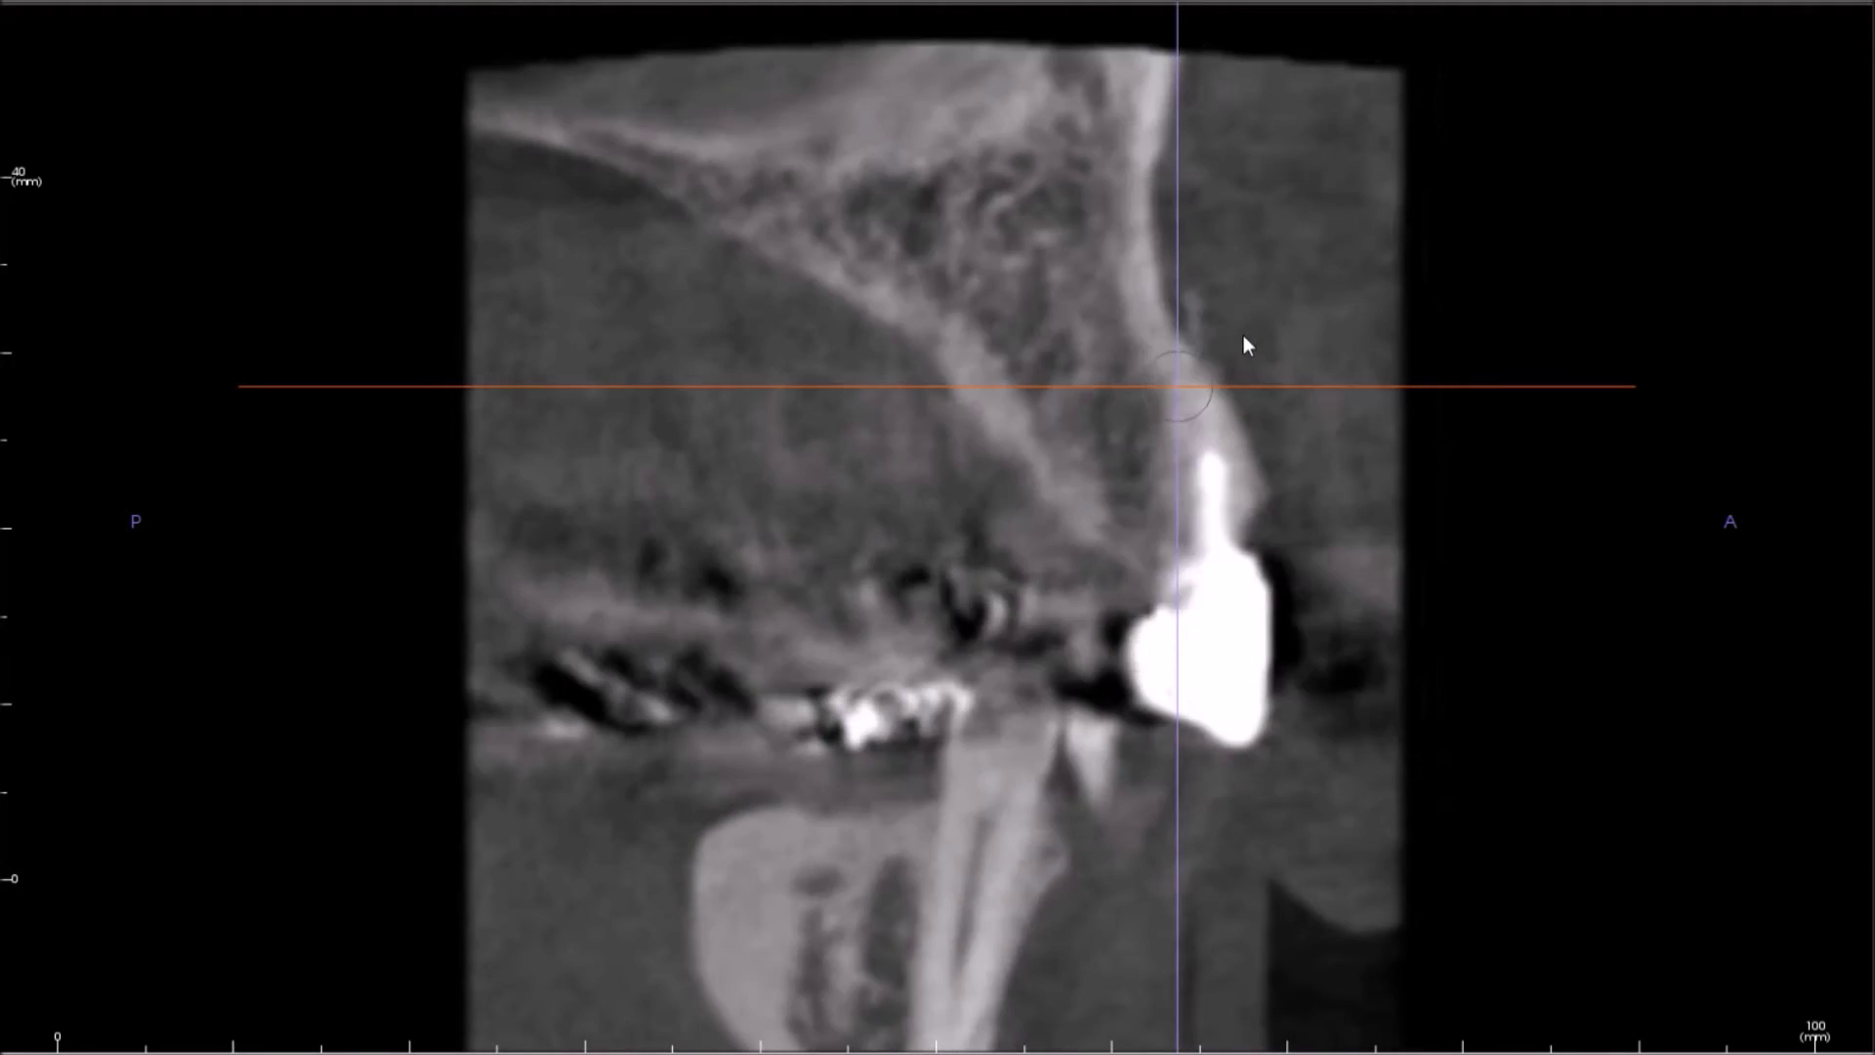
{"action": "scroll", "coordinate": [1245, 335], "scroll_direction": "down", "scroll_amount": 5}
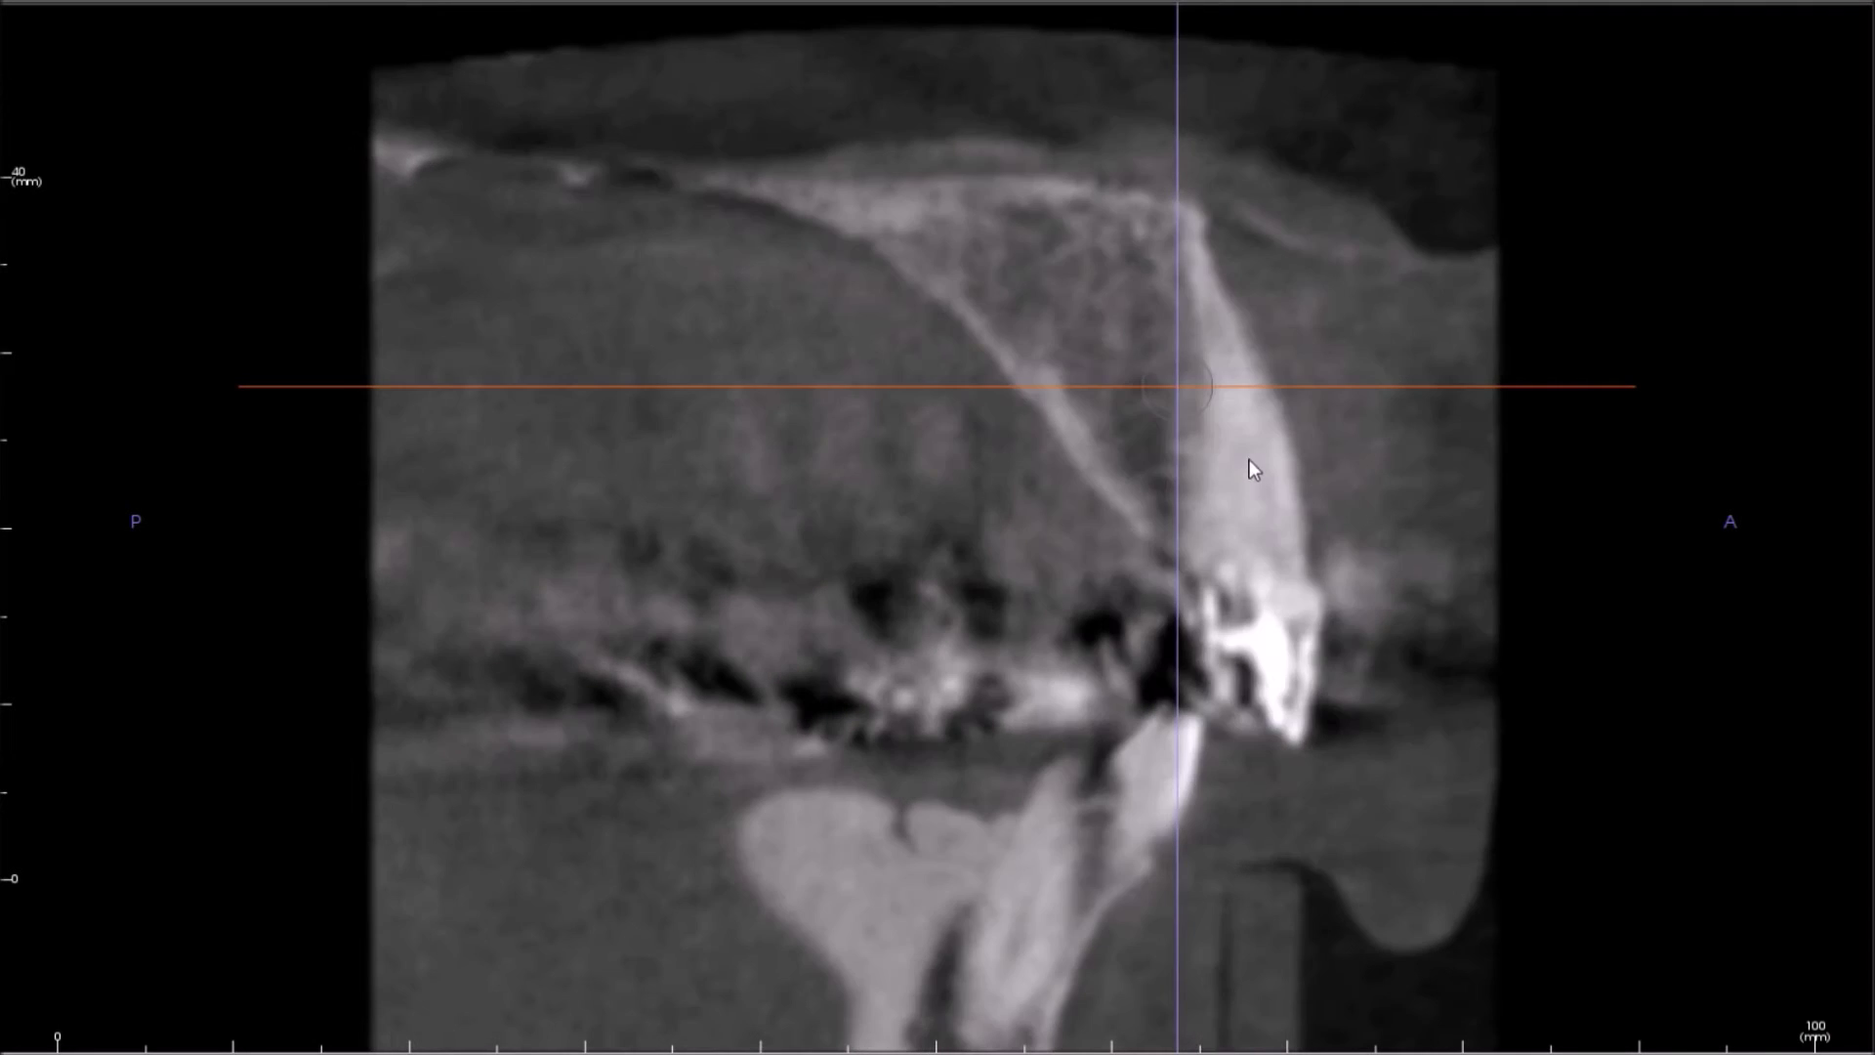
{"action": "scroll", "coordinate": [1254, 464], "scroll_direction": "up", "scroll_amount": 5}
{"action": "scroll", "coordinate": [1254, 465], "scroll_direction": "down", "scroll_amount": 4}
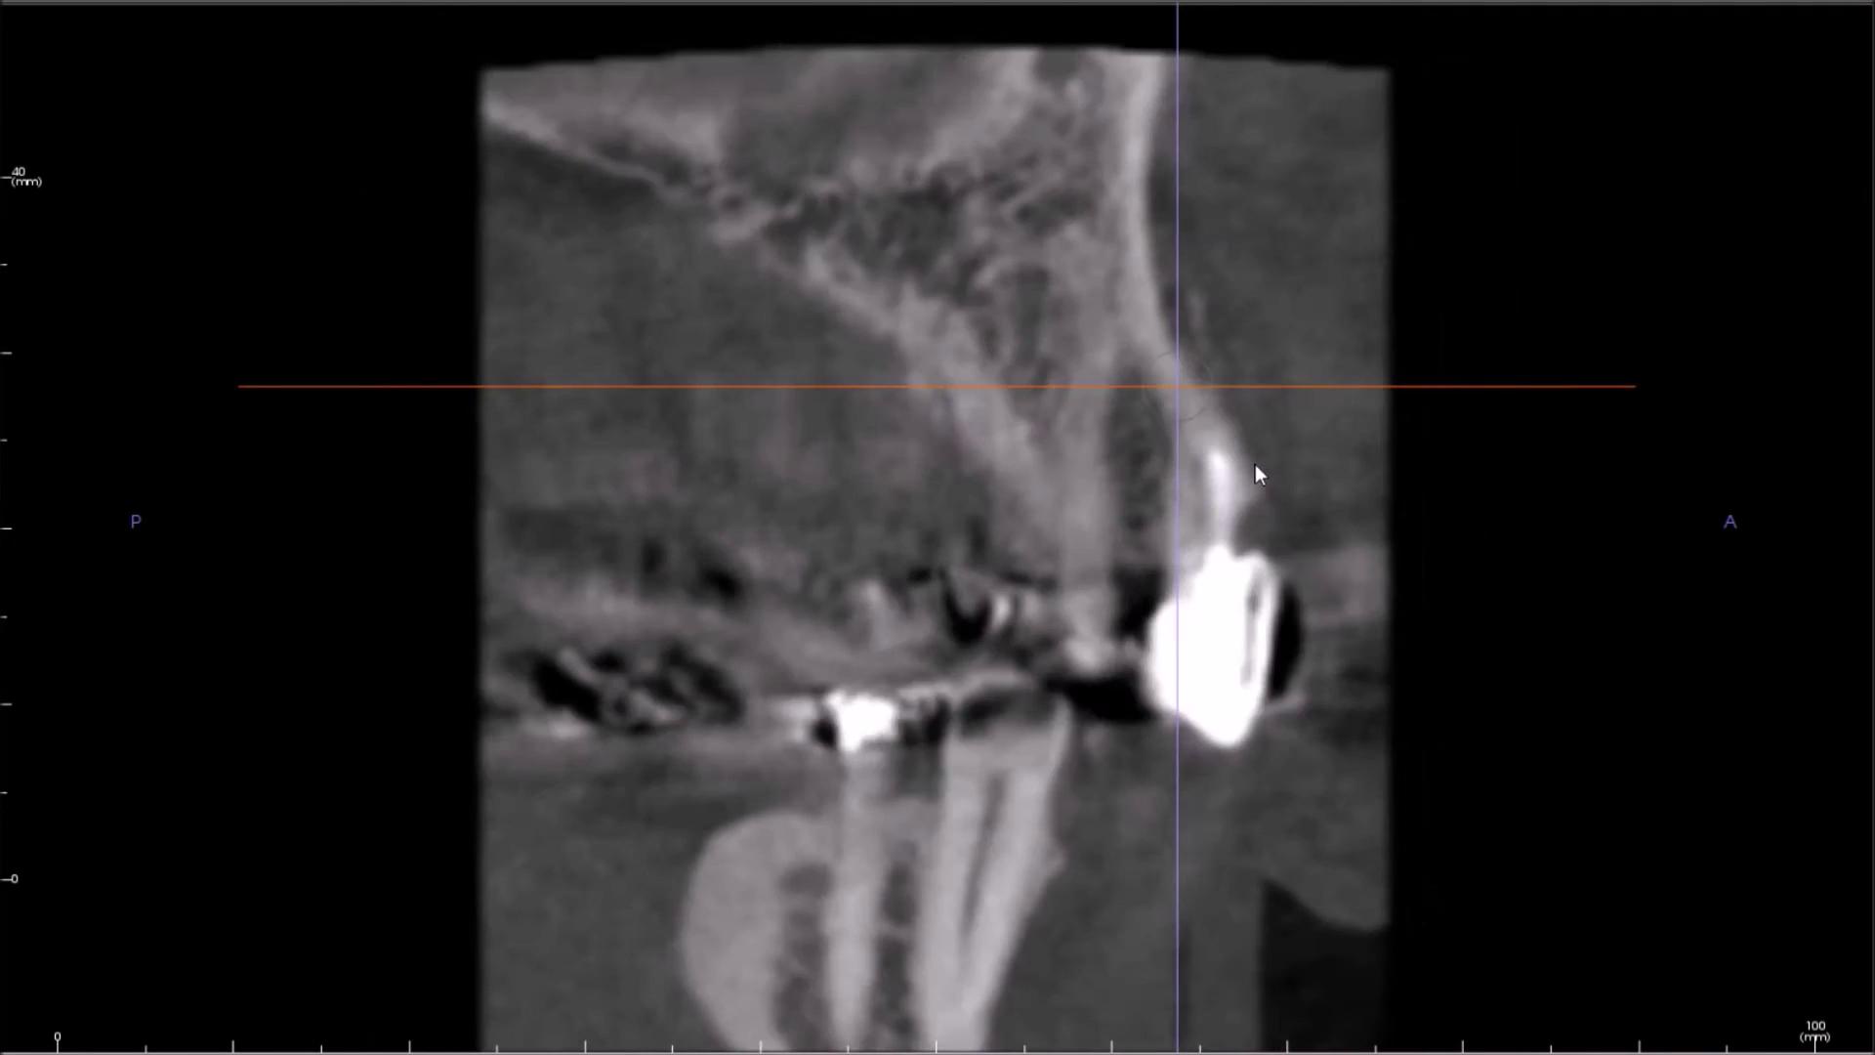
{"action": "scroll", "coordinate": [1254, 465], "scroll_direction": "down", "scroll_amount": 1}
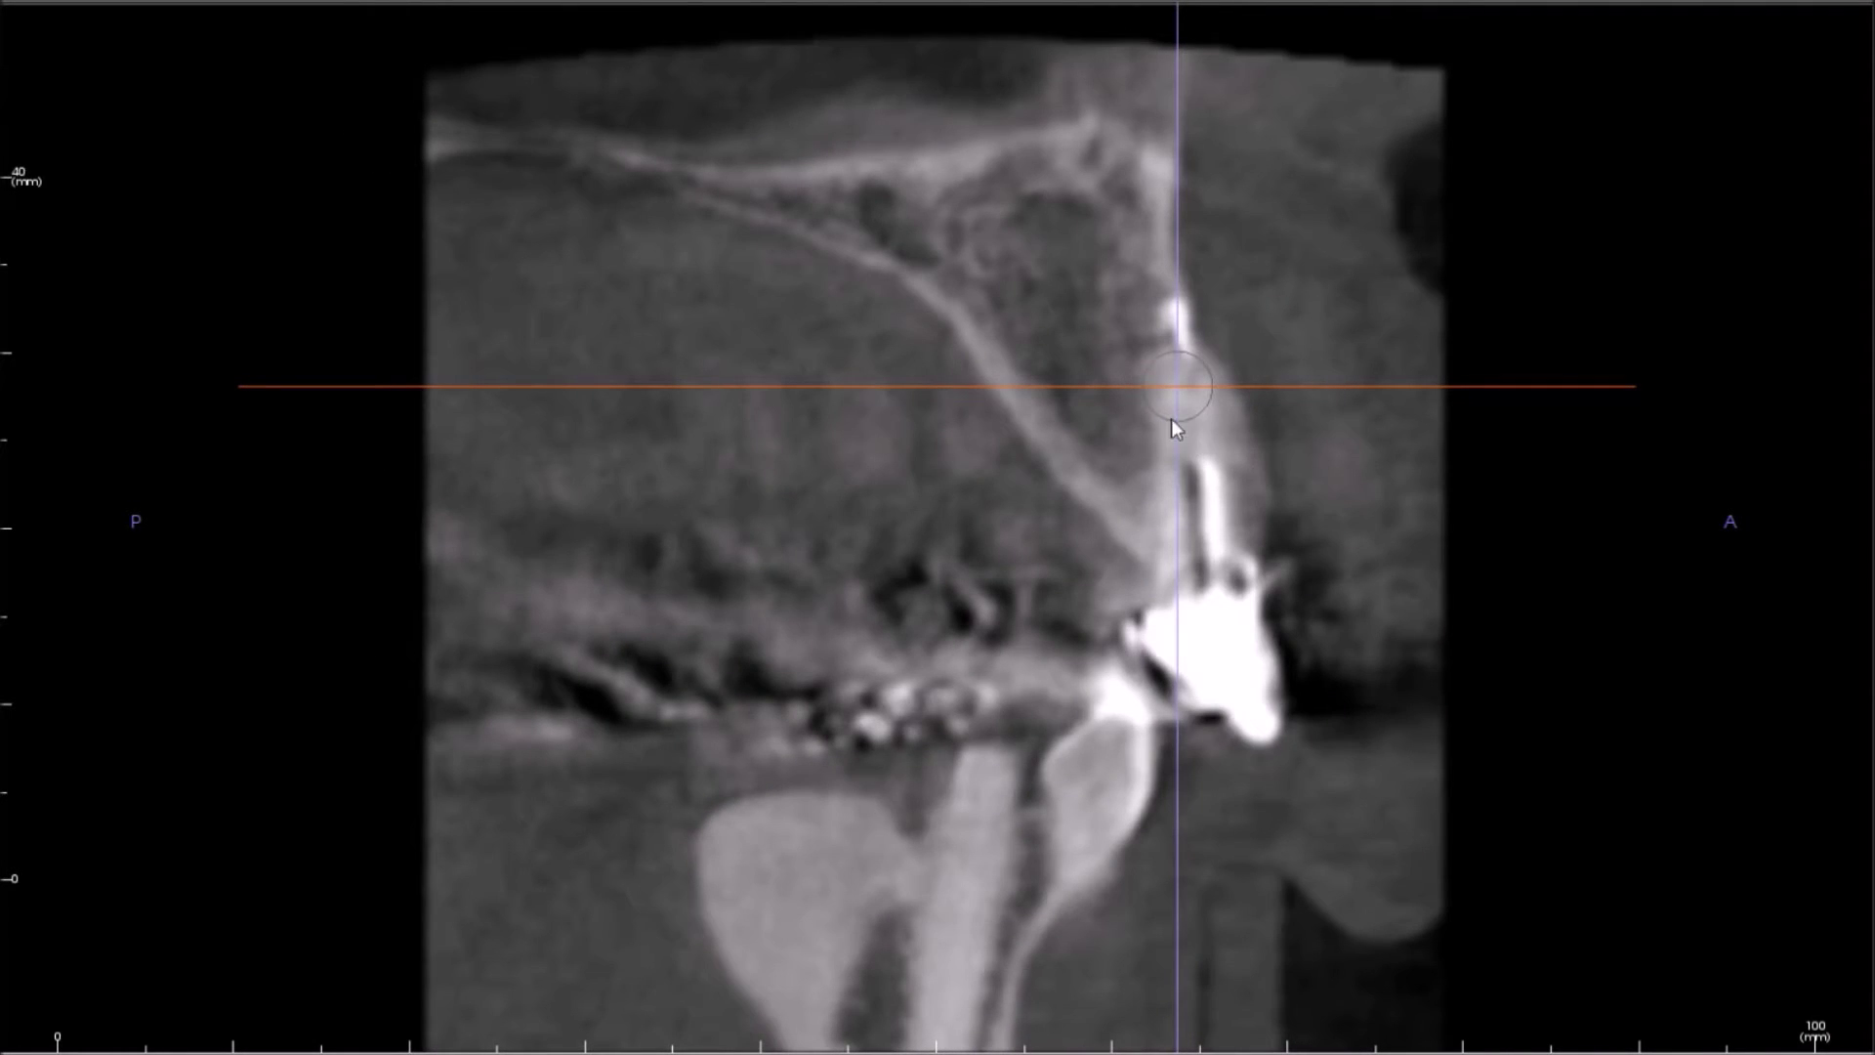
{"action": "double_click", "coordinate": [1097, 440]}
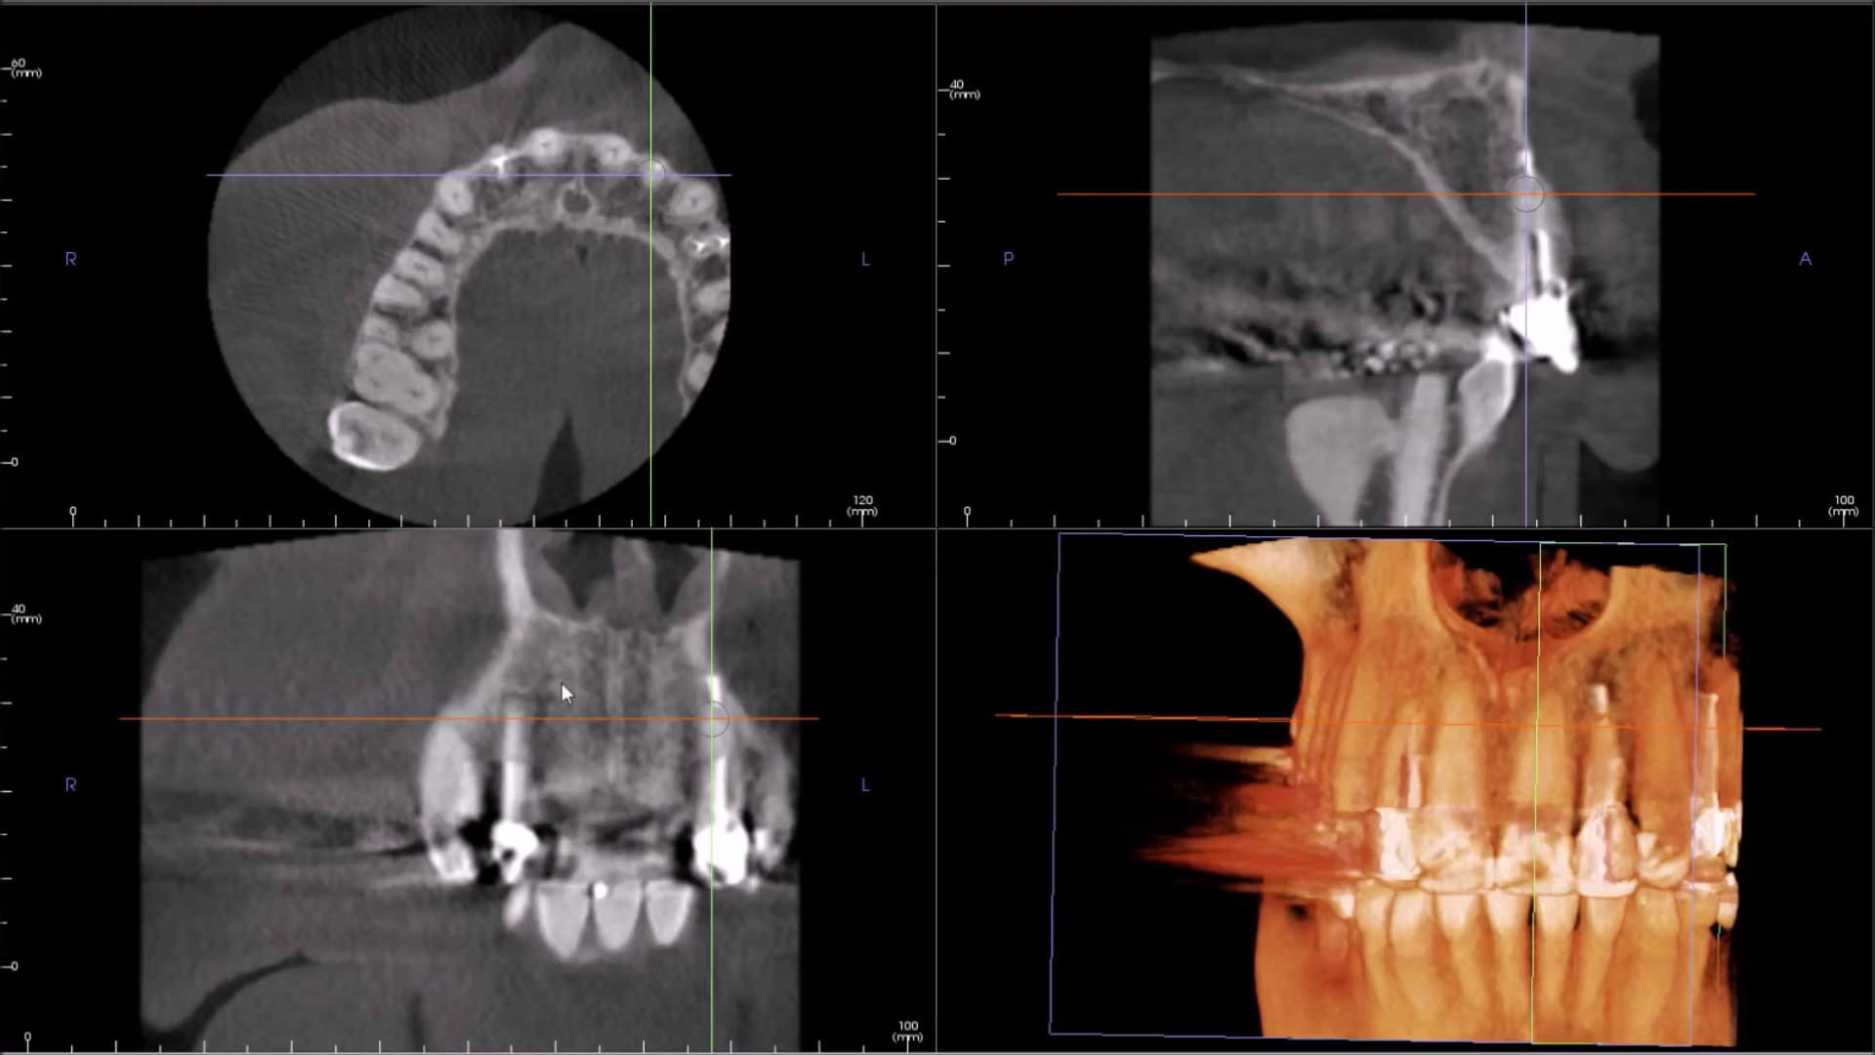
- Move the coronal slice forward to the upper premolars and the sagittal slice to the patient's right posterior teeth
{"action": "scroll", "coordinate": [565, 683], "scroll_direction": "up", "scroll_amount": 5}
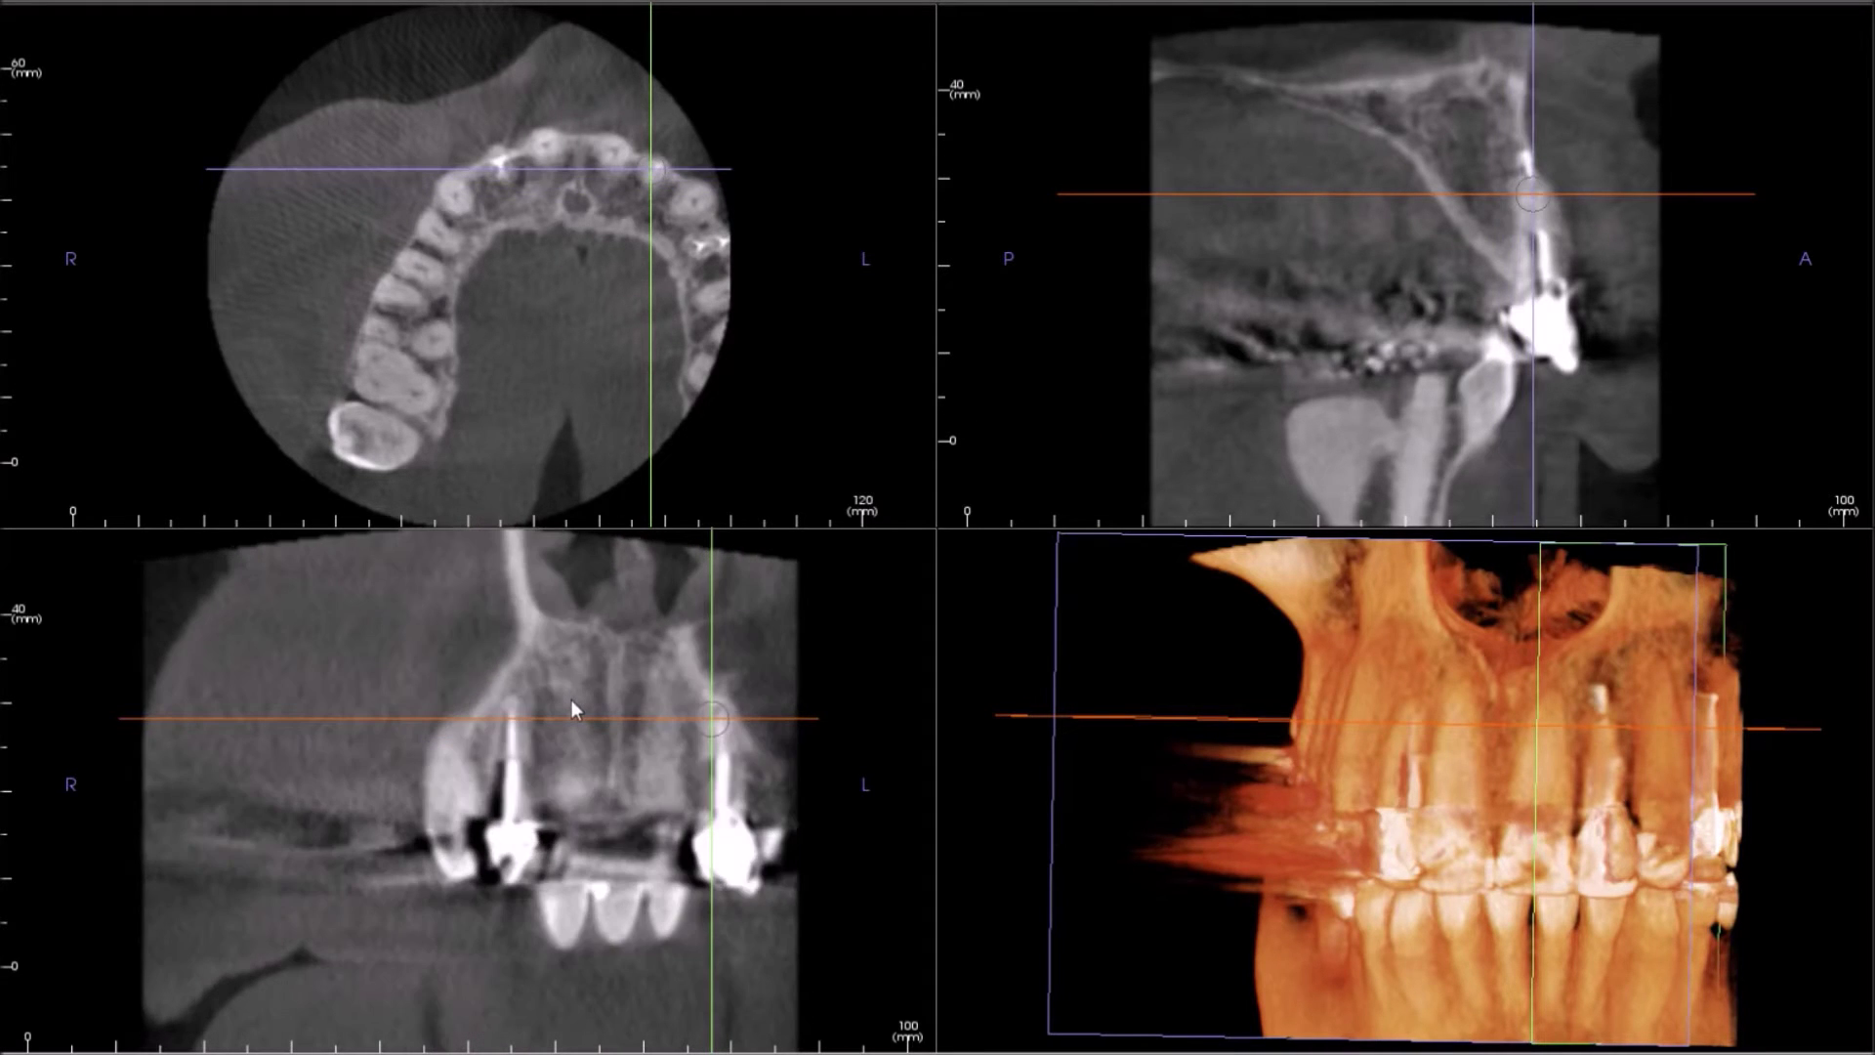
{"action": "scroll", "coordinate": [564, 703], "scroll_direction": "down", "scroll_amount": 2}
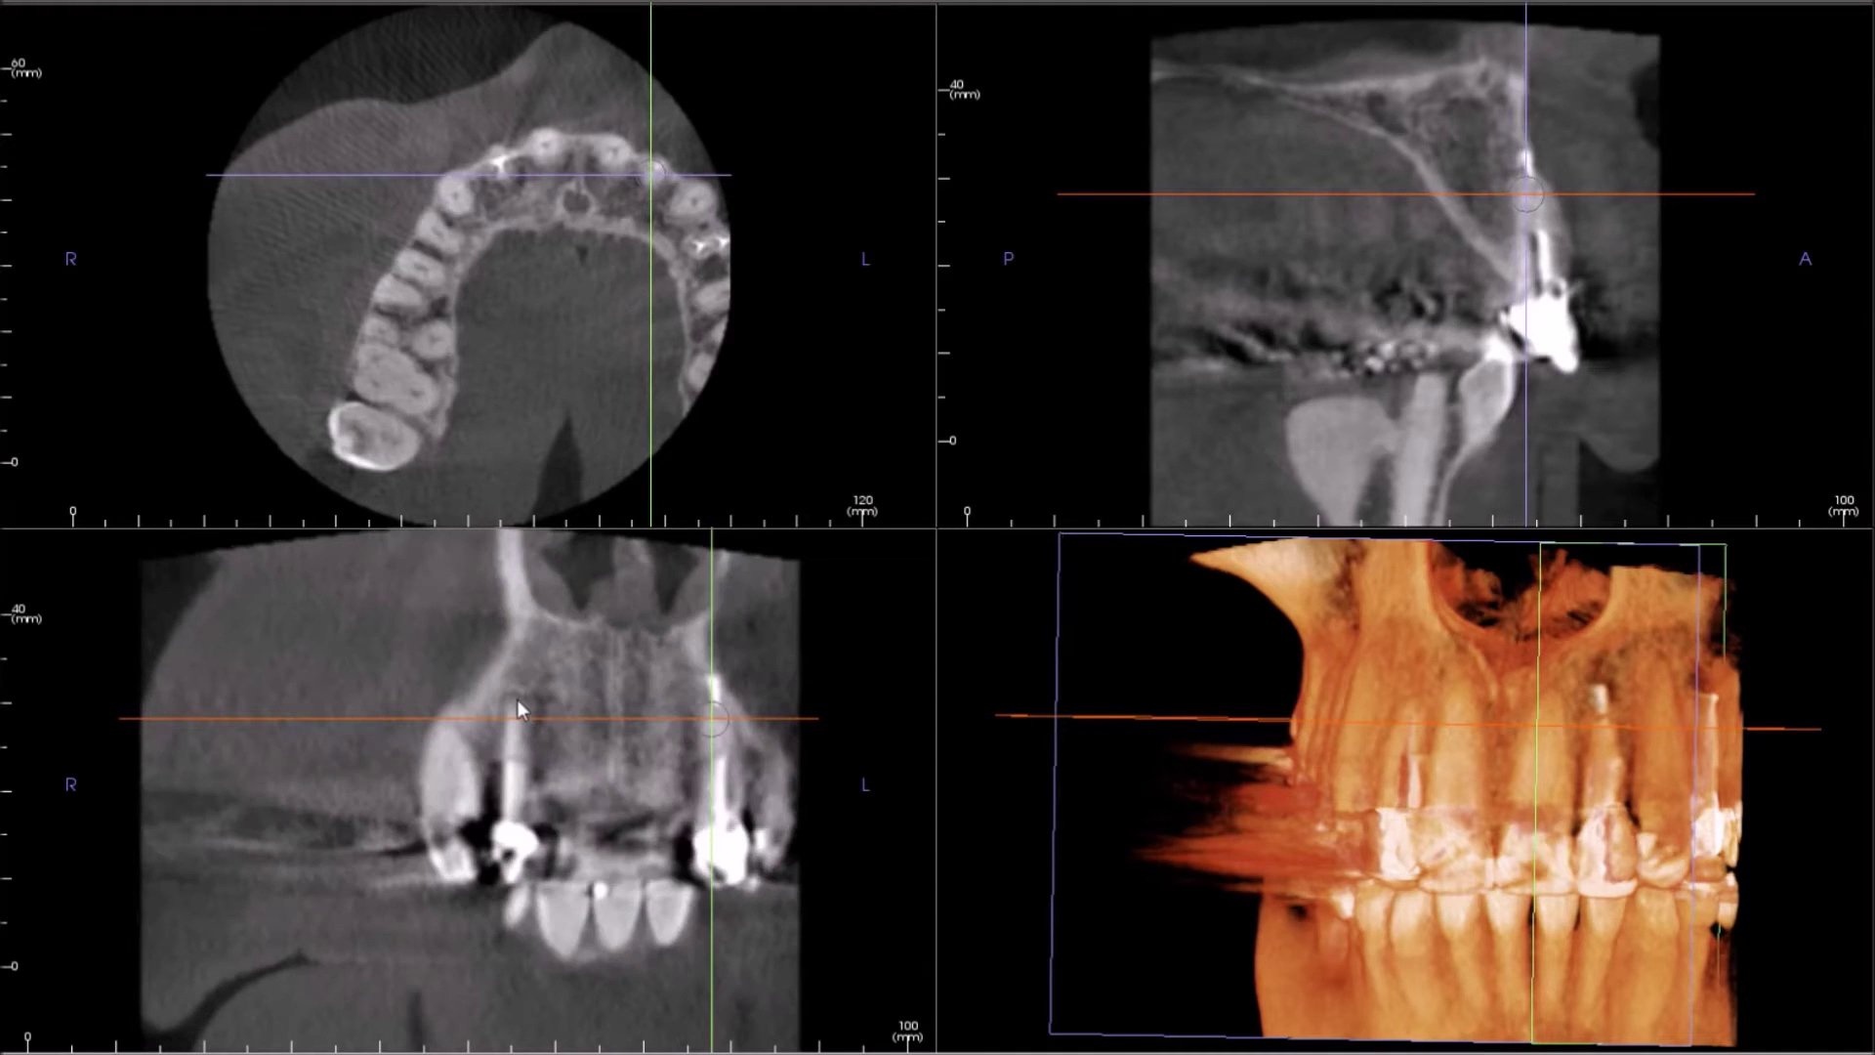
{"action": "scroll", "coordinate": [584, 745], "scroll_direction": "up", "scroll_amount": 3}
{"action": "scroll", "coordinate": [531, 766], "scroll_direction": "down", "scroll_amount": 5}
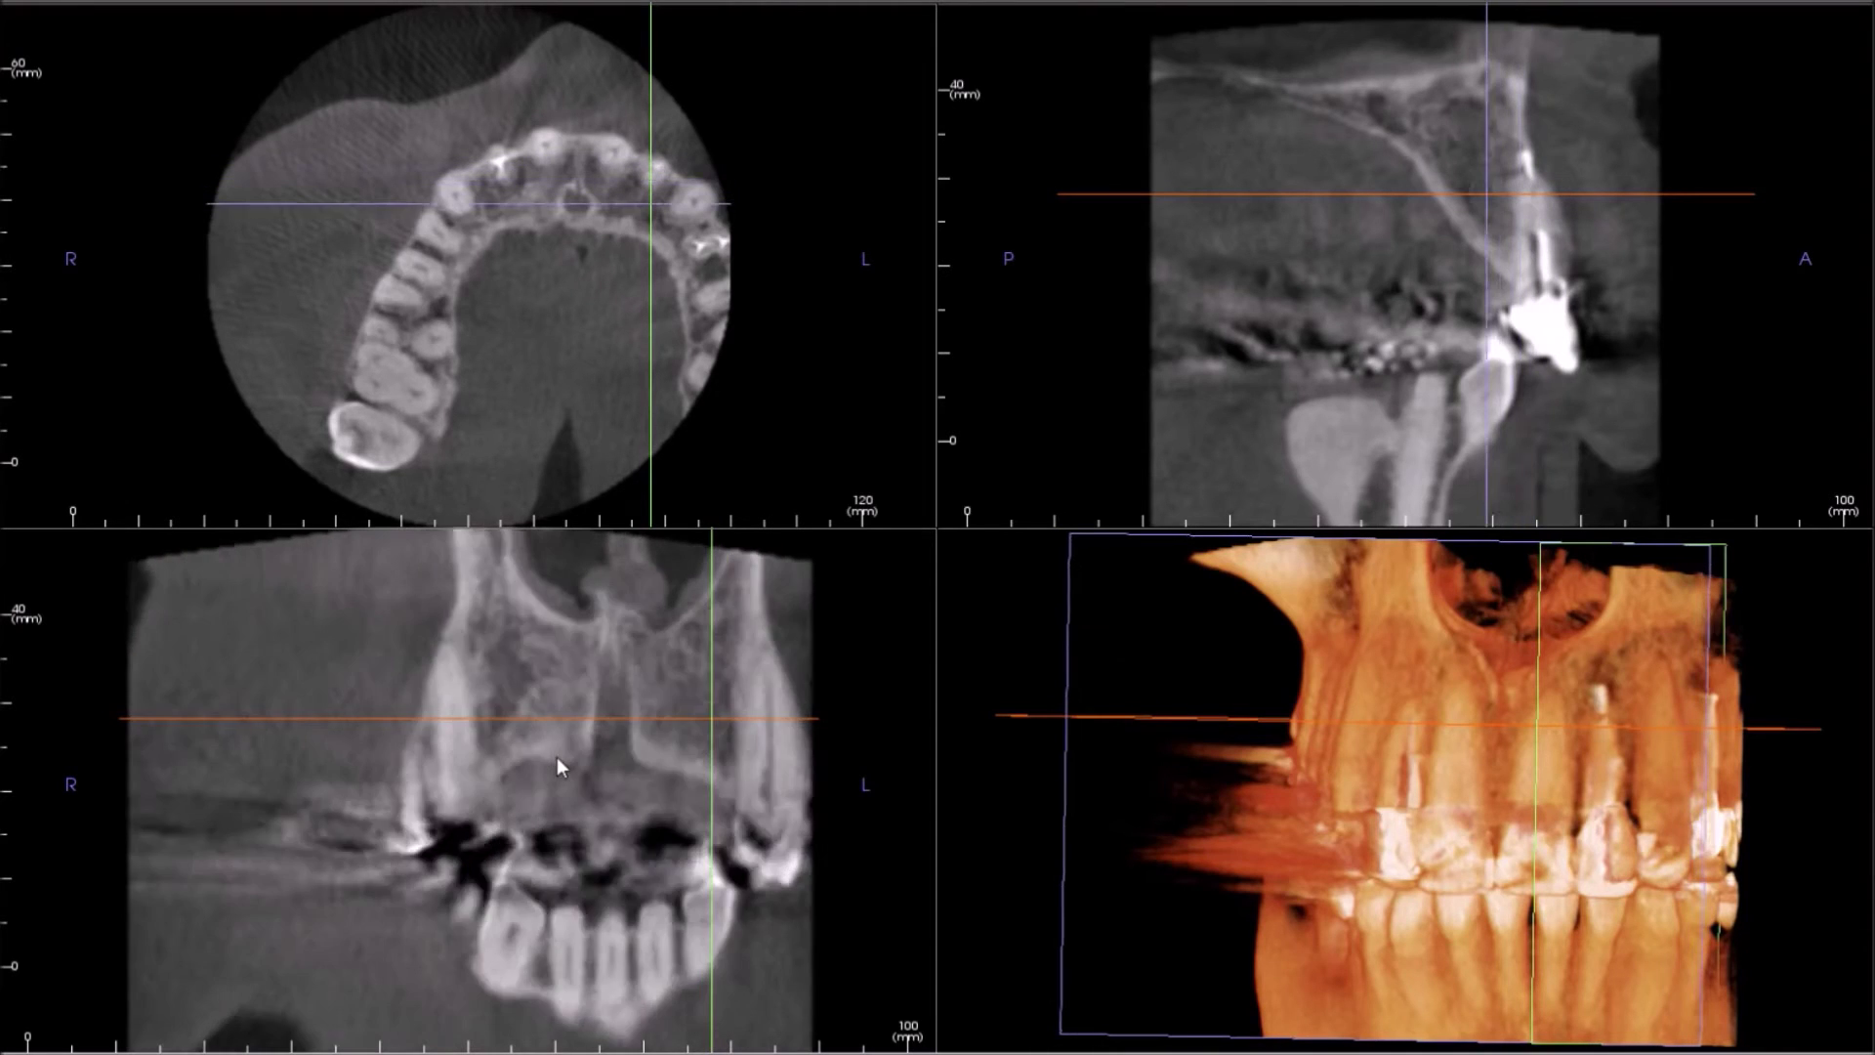
{"action": "scroll", "coordinate": [558, 755], "scroll_direction": "down", "scroll_amount": 8}
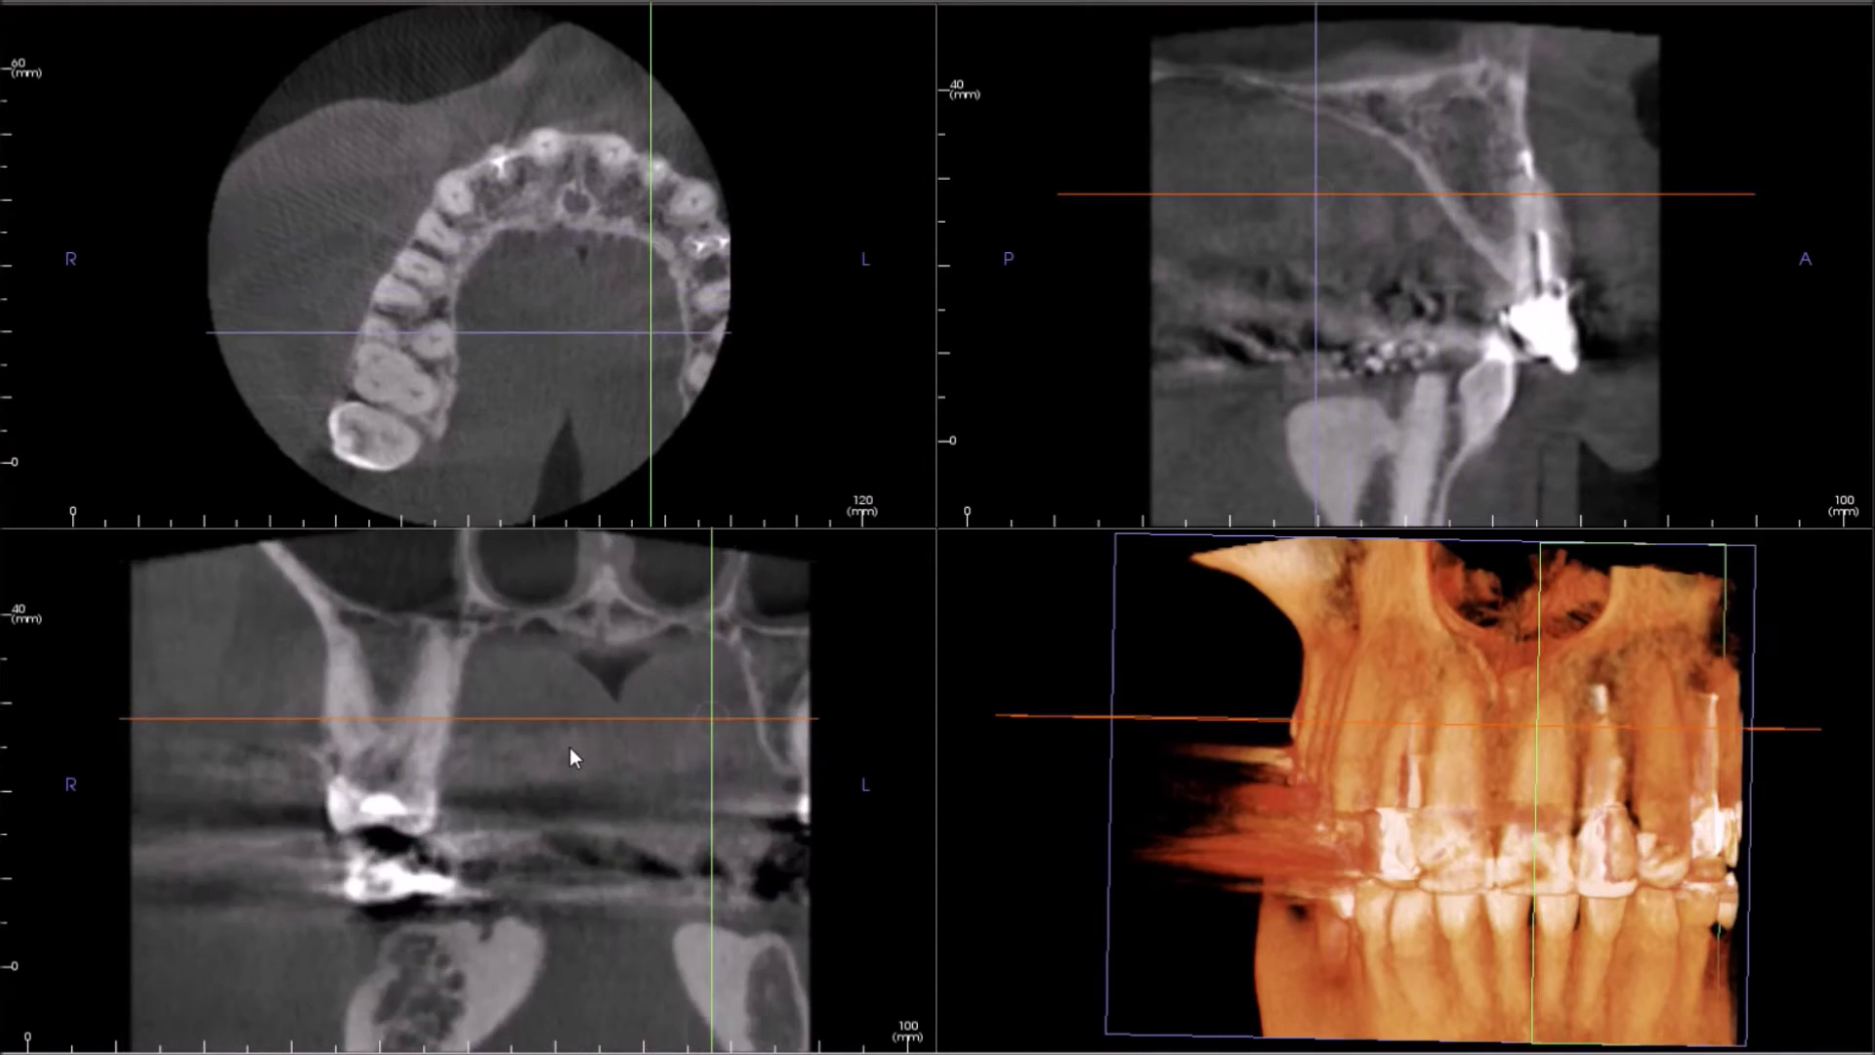
{"action": "scroll", "coordinate": [571, 747], "scroll_direction": "down", "scroll_amount": 6}
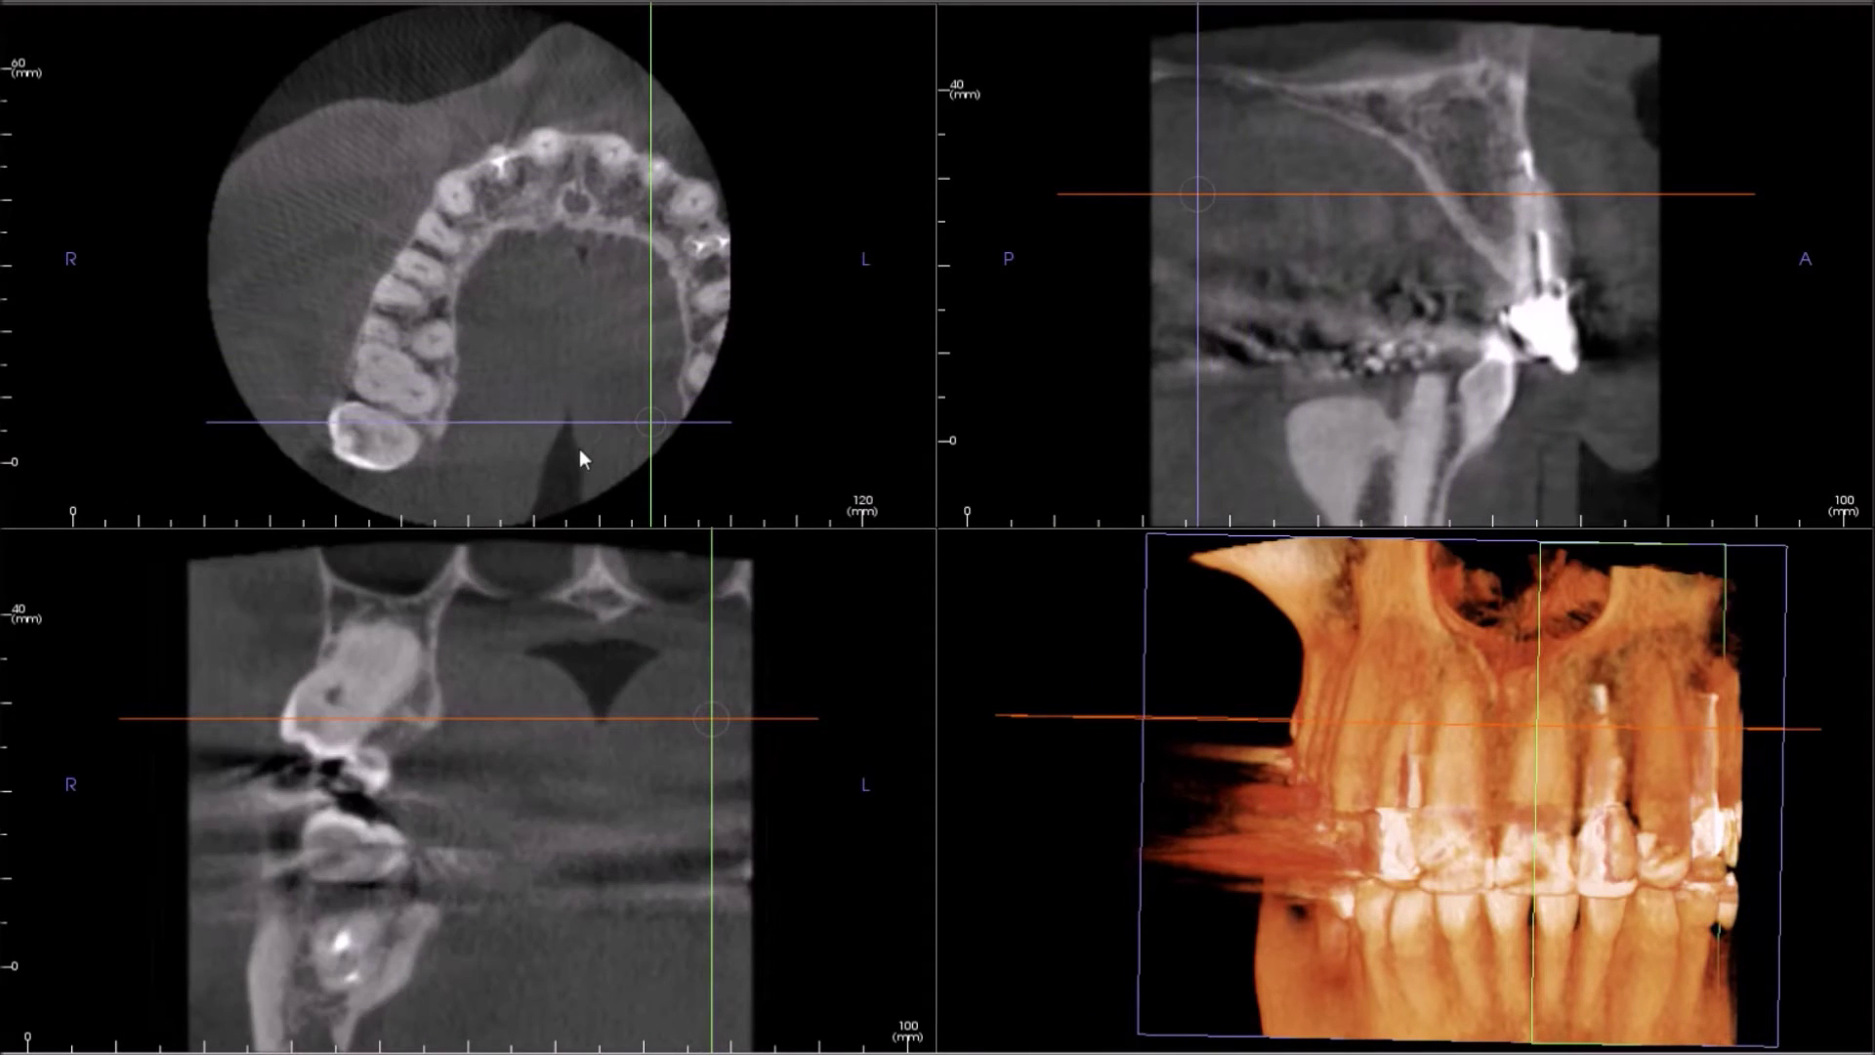
{"action": "left_click_drag", "start_coordinate": [580, 423], "coordinate": [582, 245]}
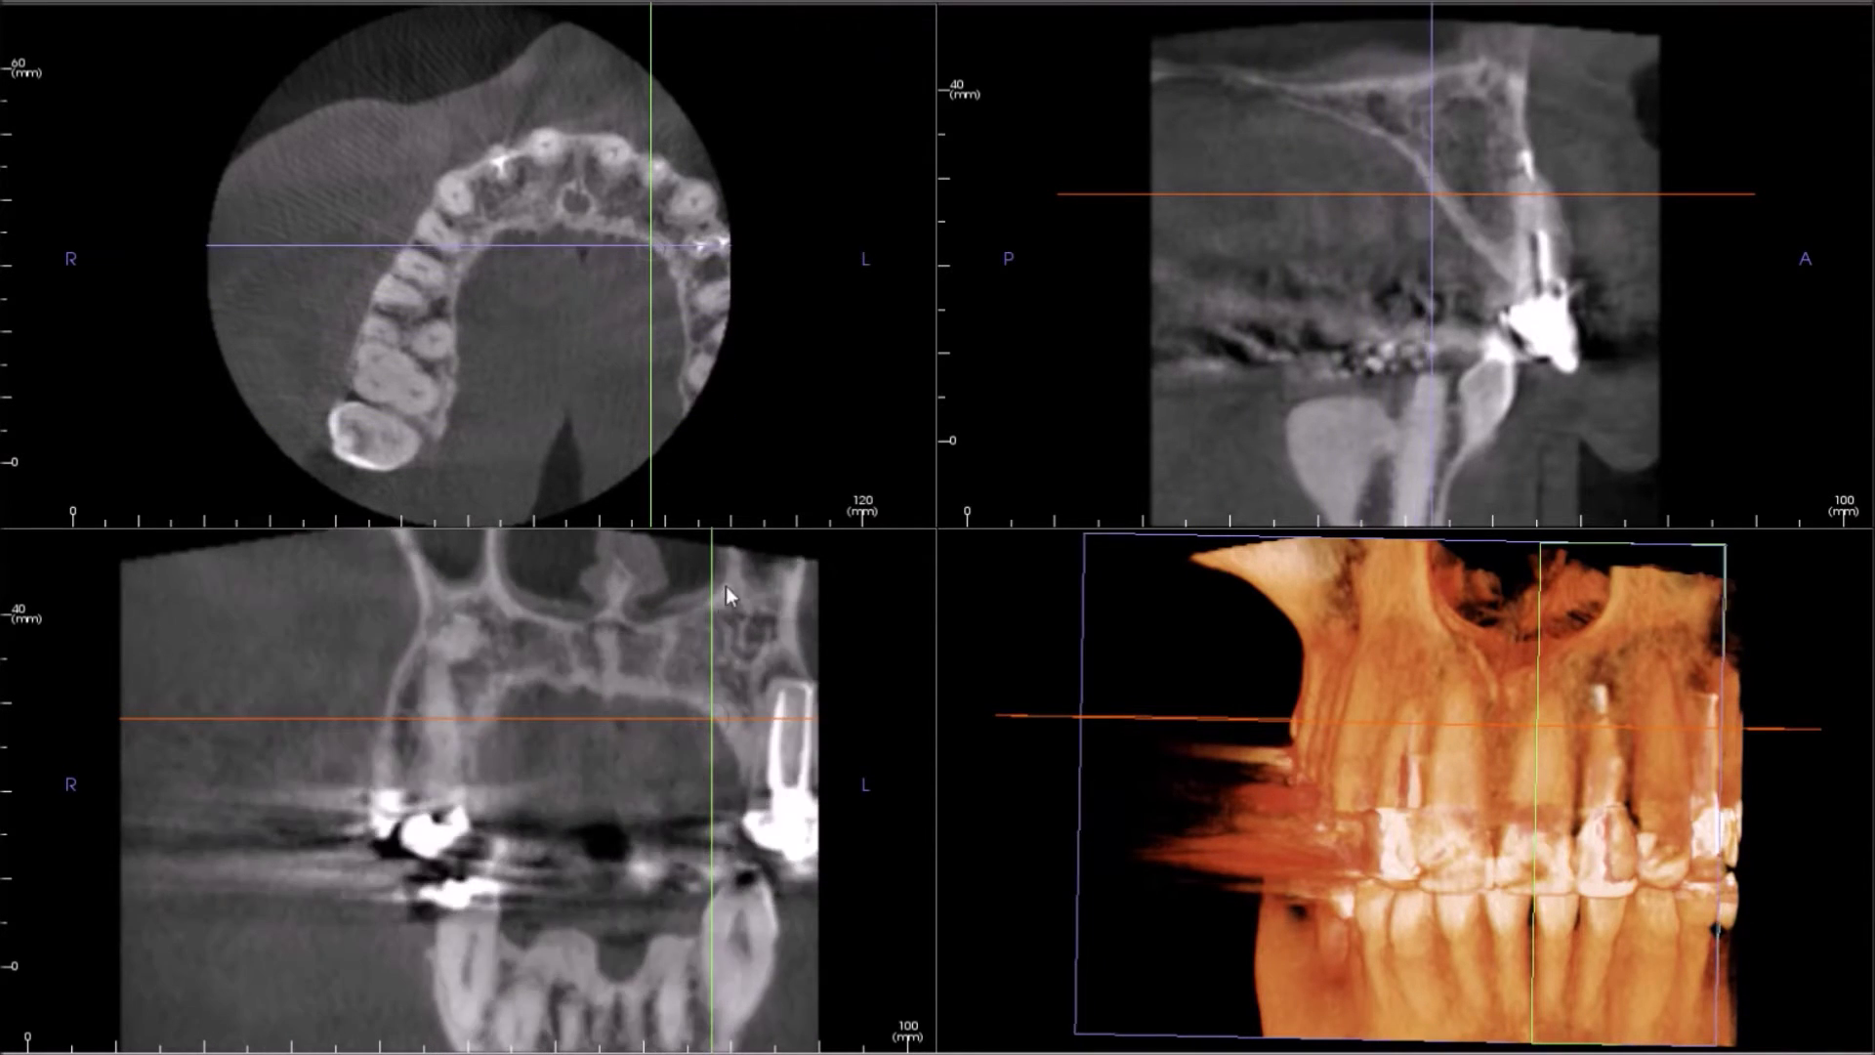
{"action": "left_click_drag", "start_coordinate": [708, 611], "coordinate": [449, 634]}
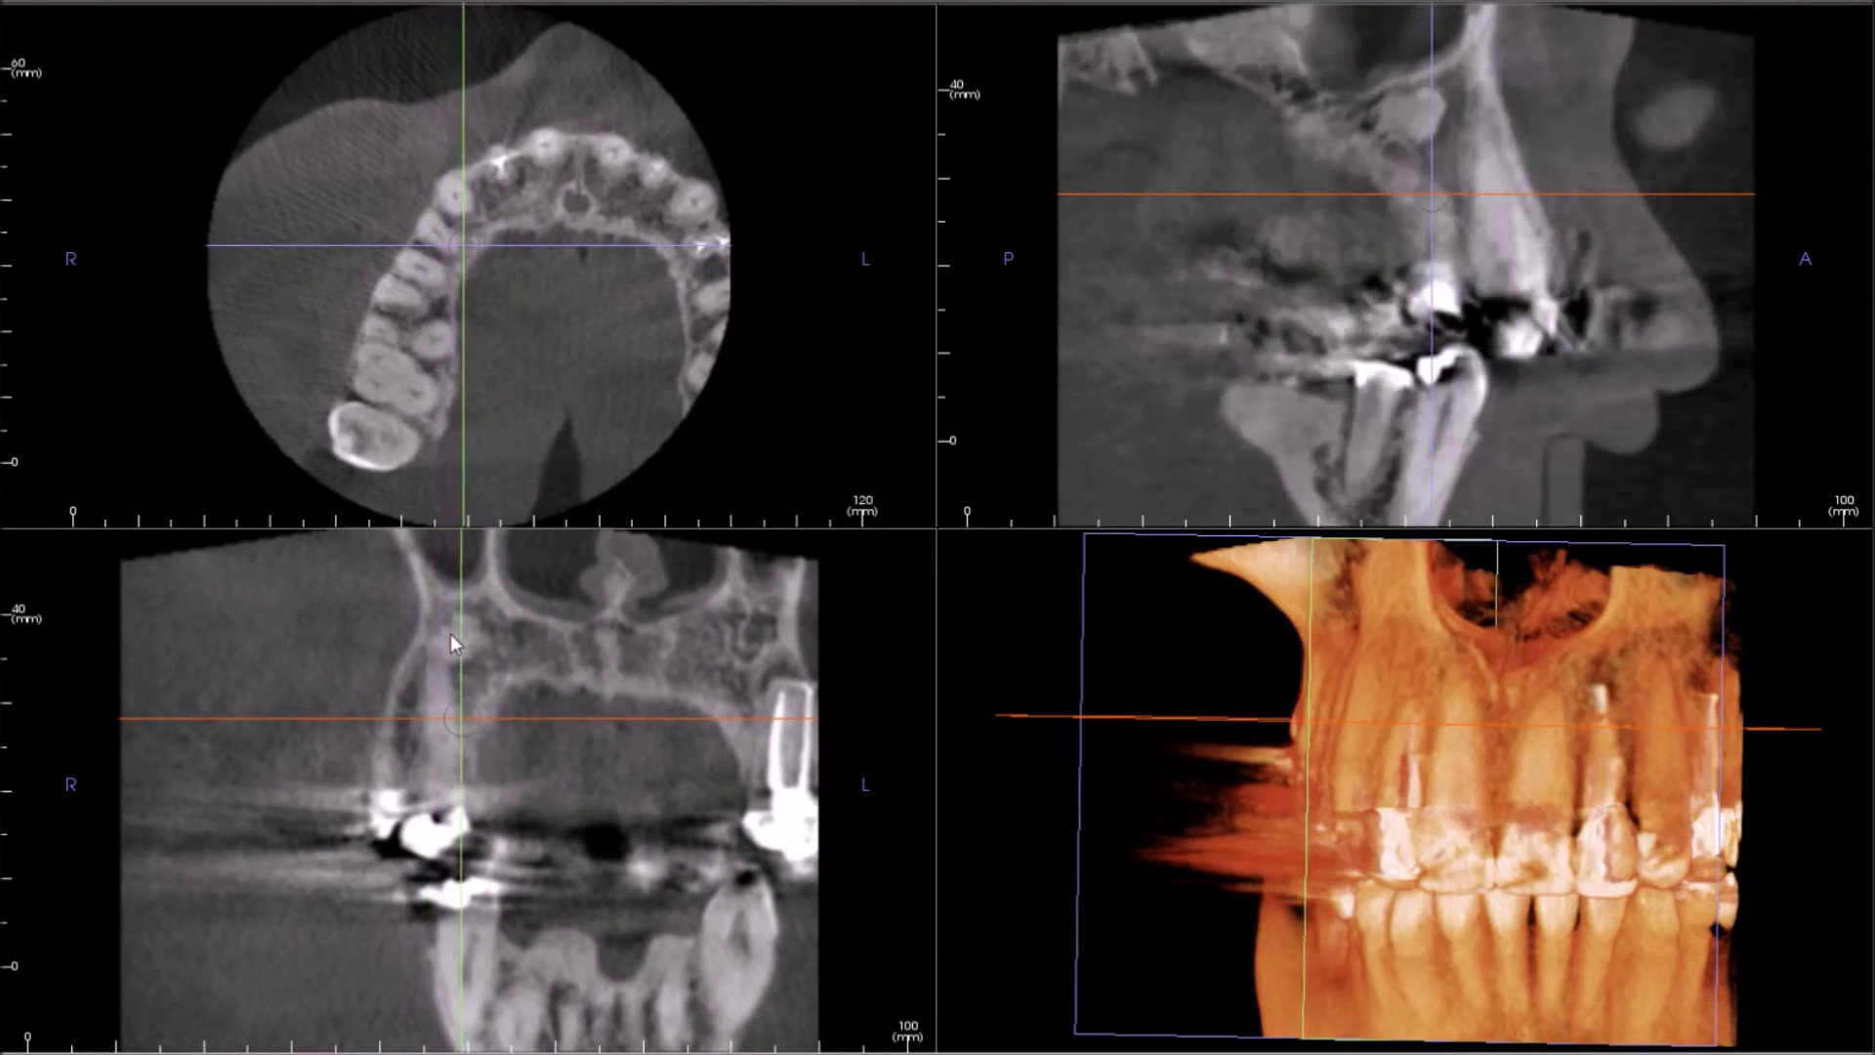
- Maximize the sagittal view, step through its slices, and shift the vertical crosshair toward the back of the head
{"action": "double_click", "coordinate": [1390, 146]}
{"action": "scroll", "coordinate": [918, 257], "scroll_direction": "down", "scroll_amount": 5}
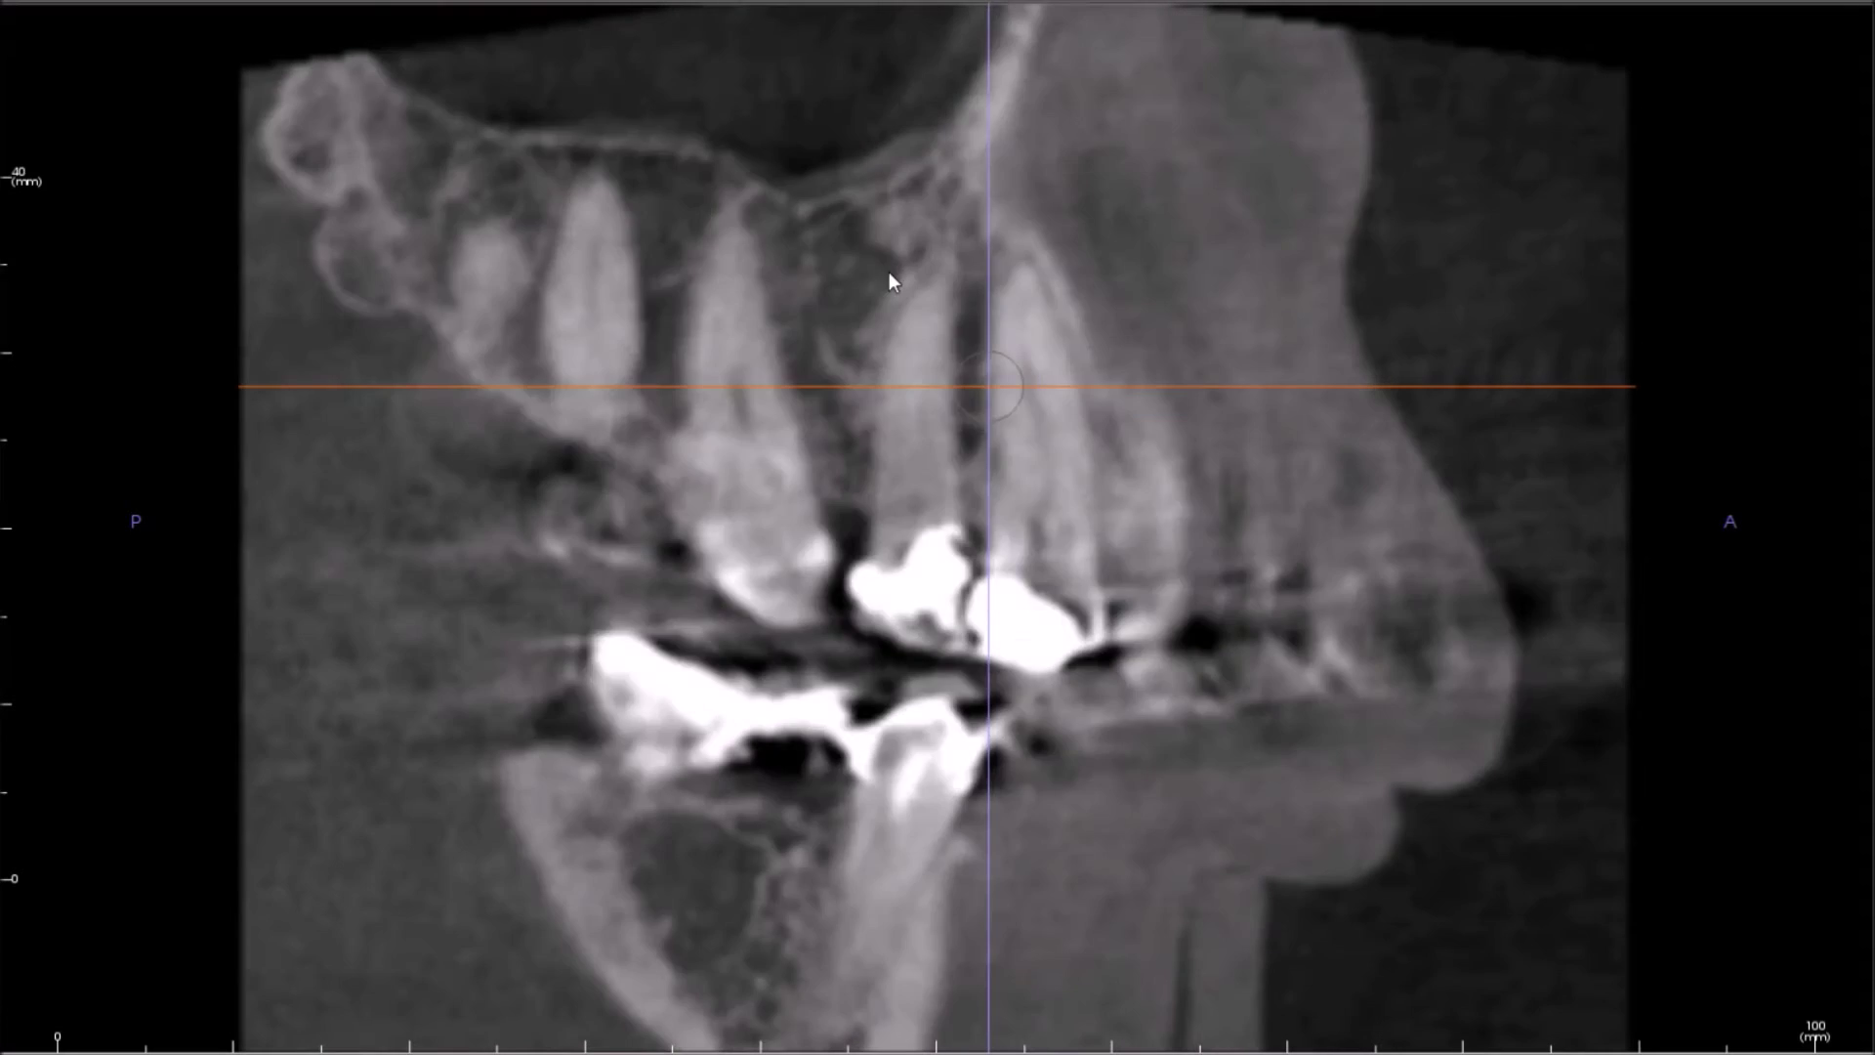
{"action": "scroll", "coordinate": [876, 282], "scroll_direction": "up", "scroll_amount": 10}
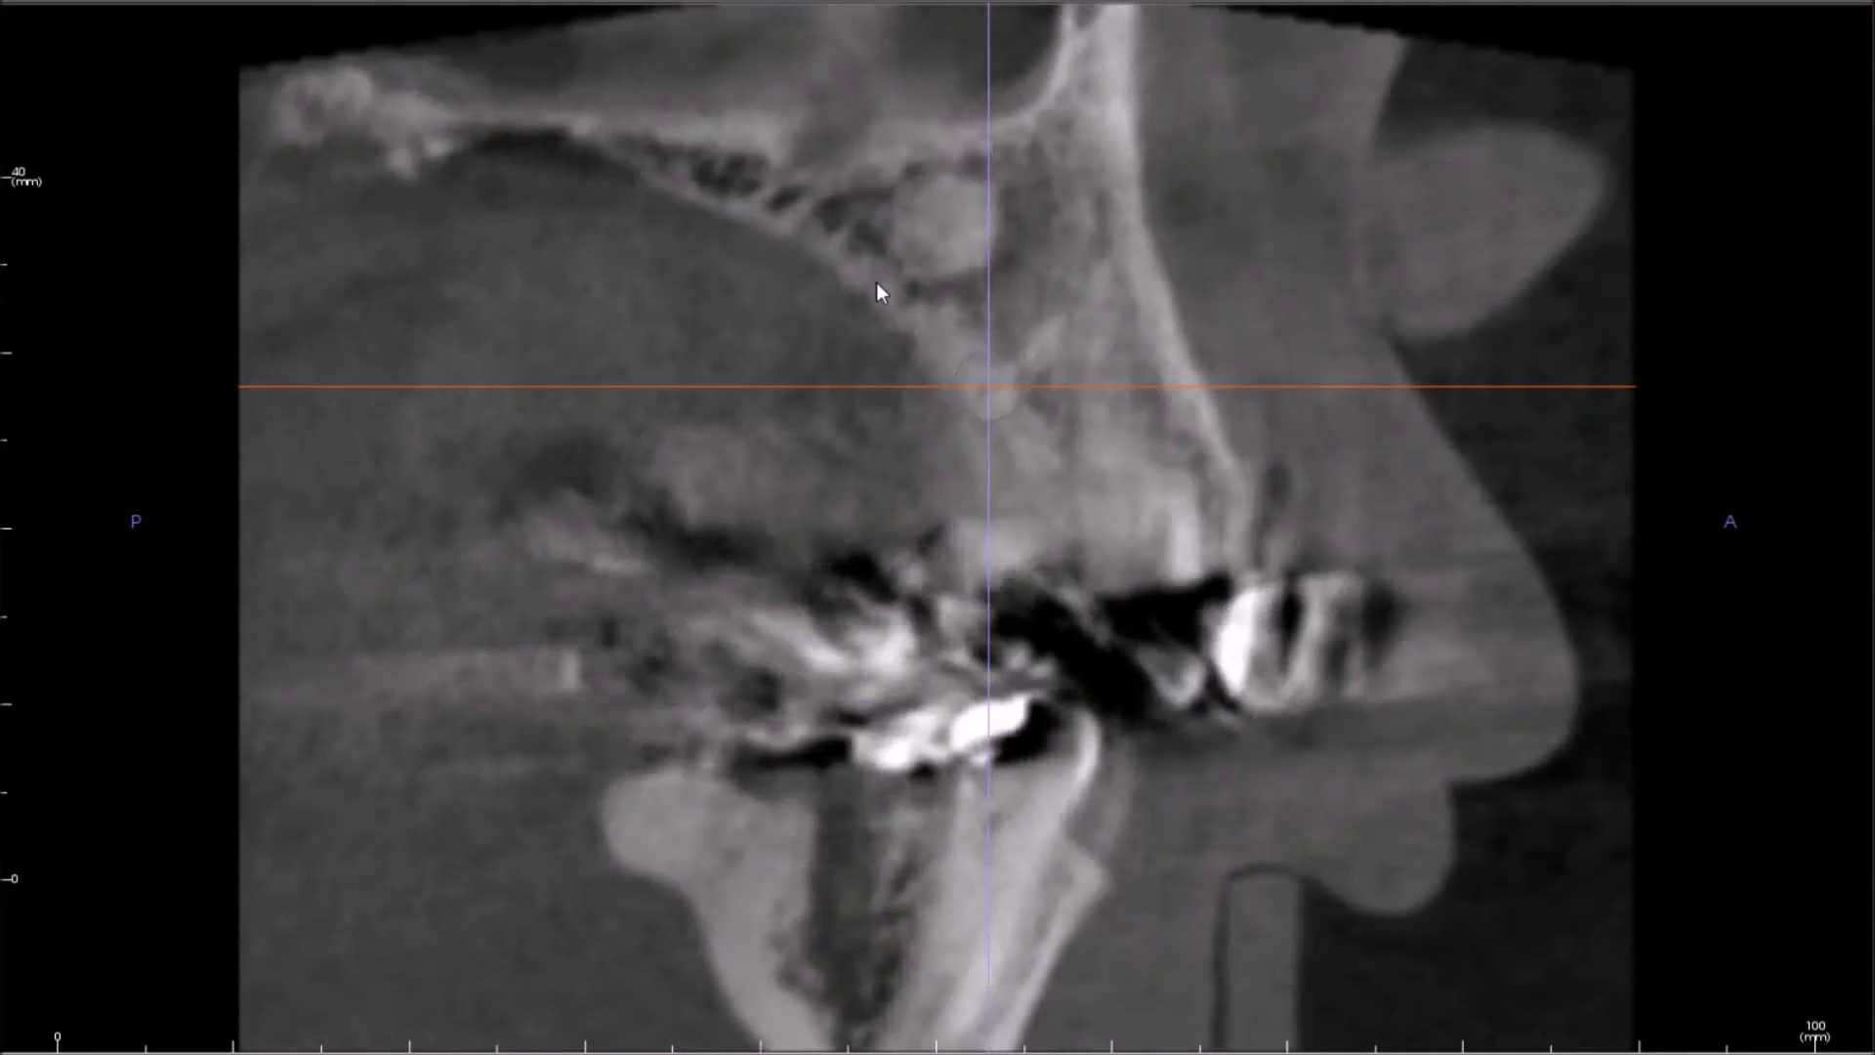
{"action": "scroll", "coordinate": [876, 282], "scroll_direction": "down", "scroll_amount": 10}
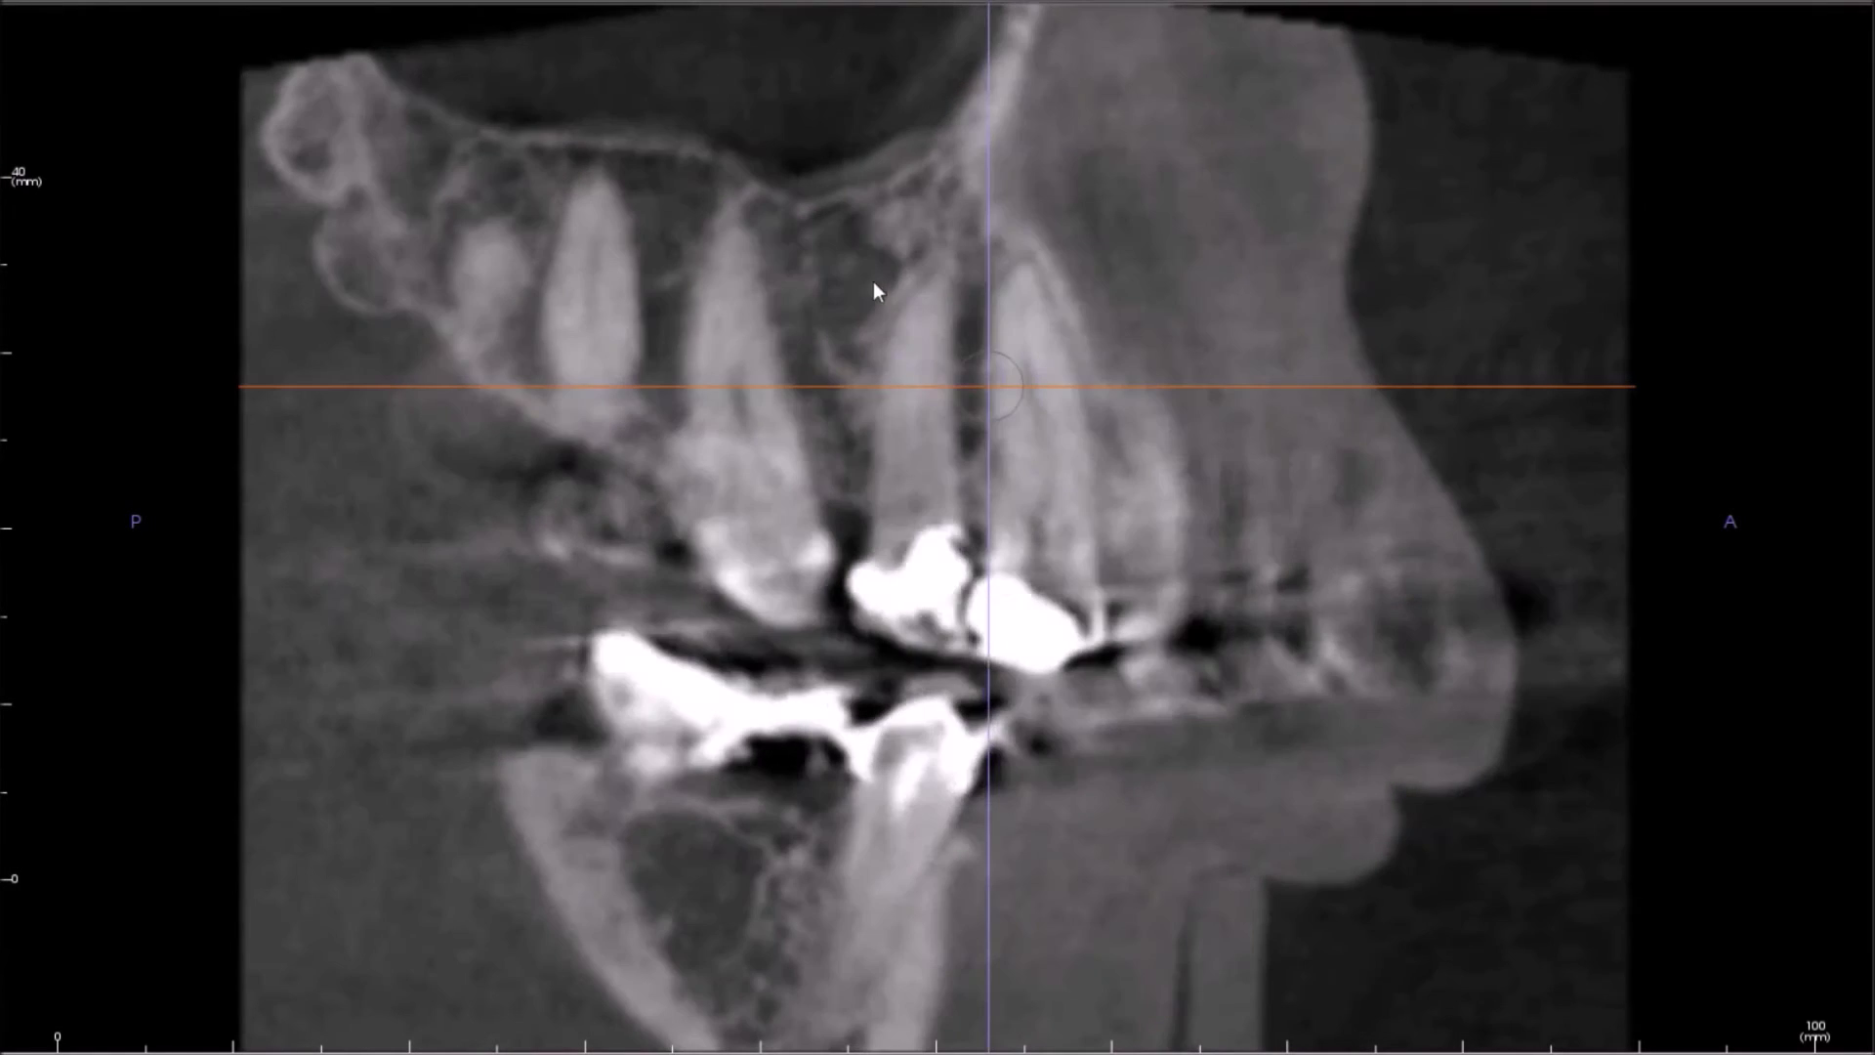
{"action": "scroll", "coordinate": [927, 241], "scroll_direction": "up", "scroll_amount": 5}
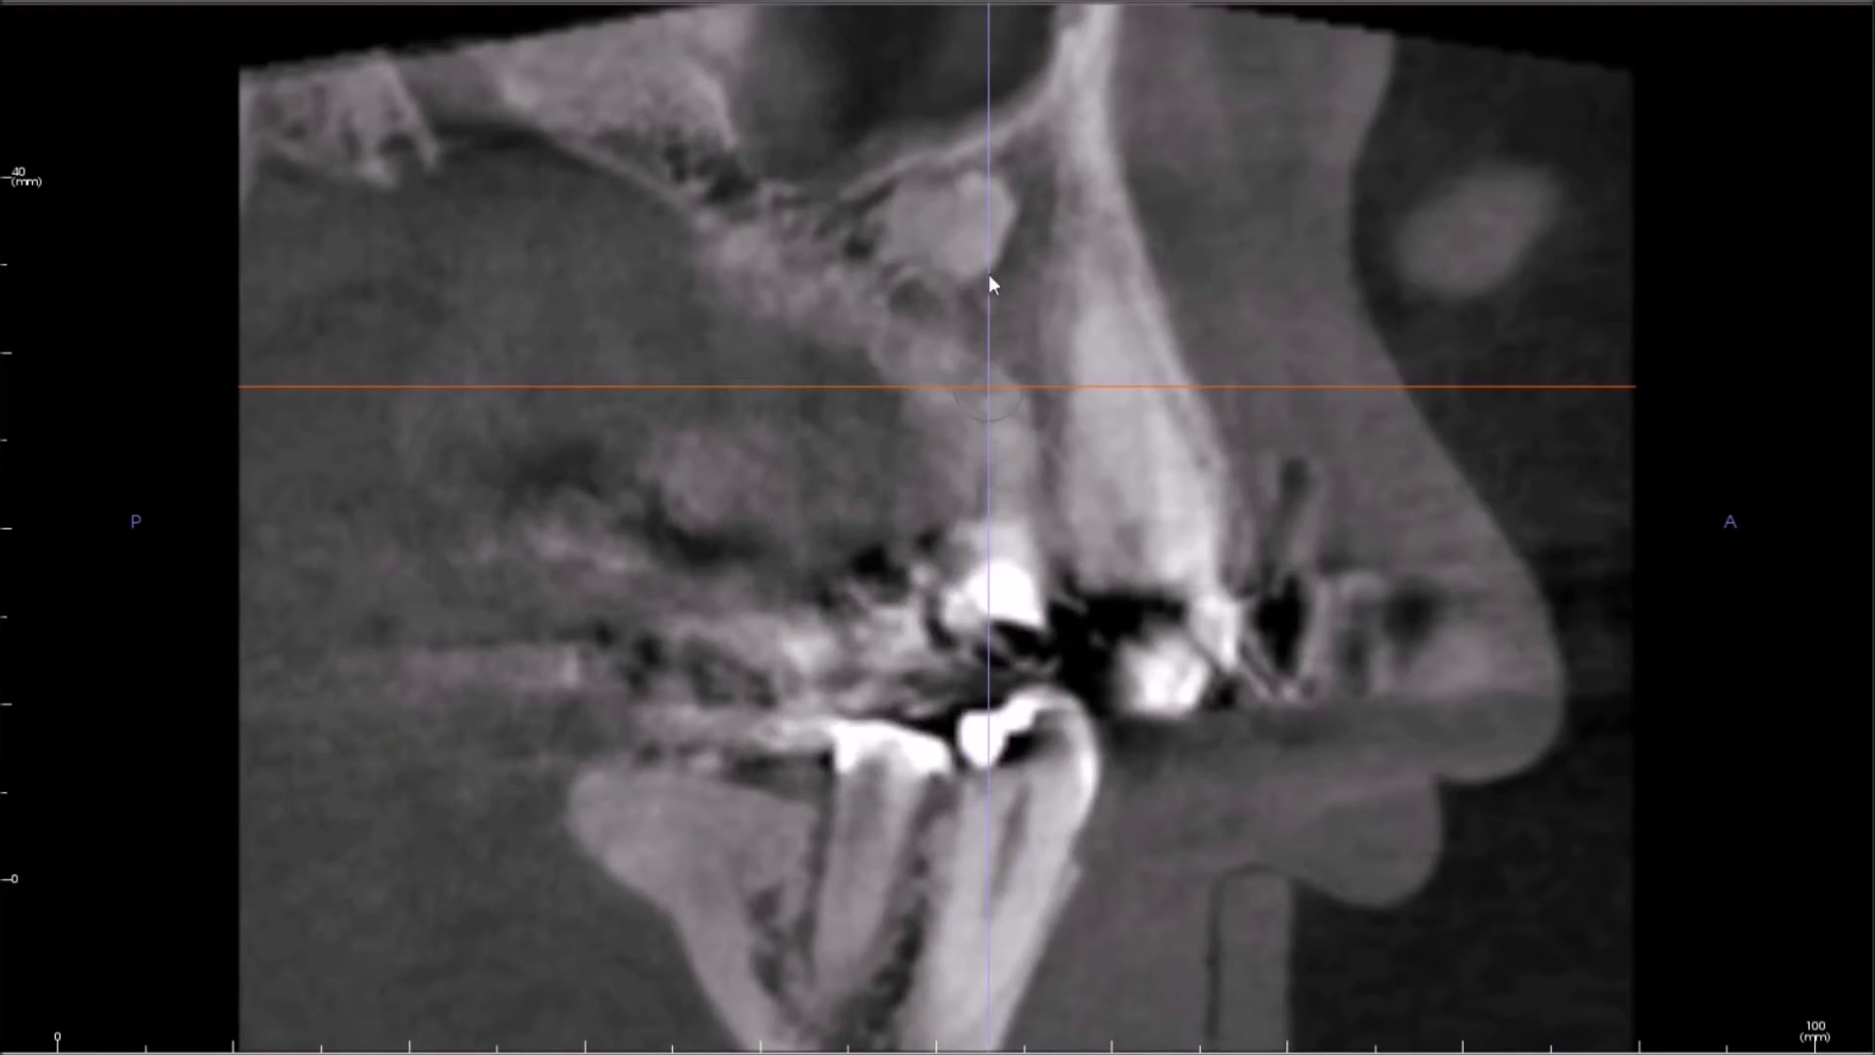
{"action": "left_click_drag", "start_coordinate": [986, 313], "coordinate": [880, 317]}
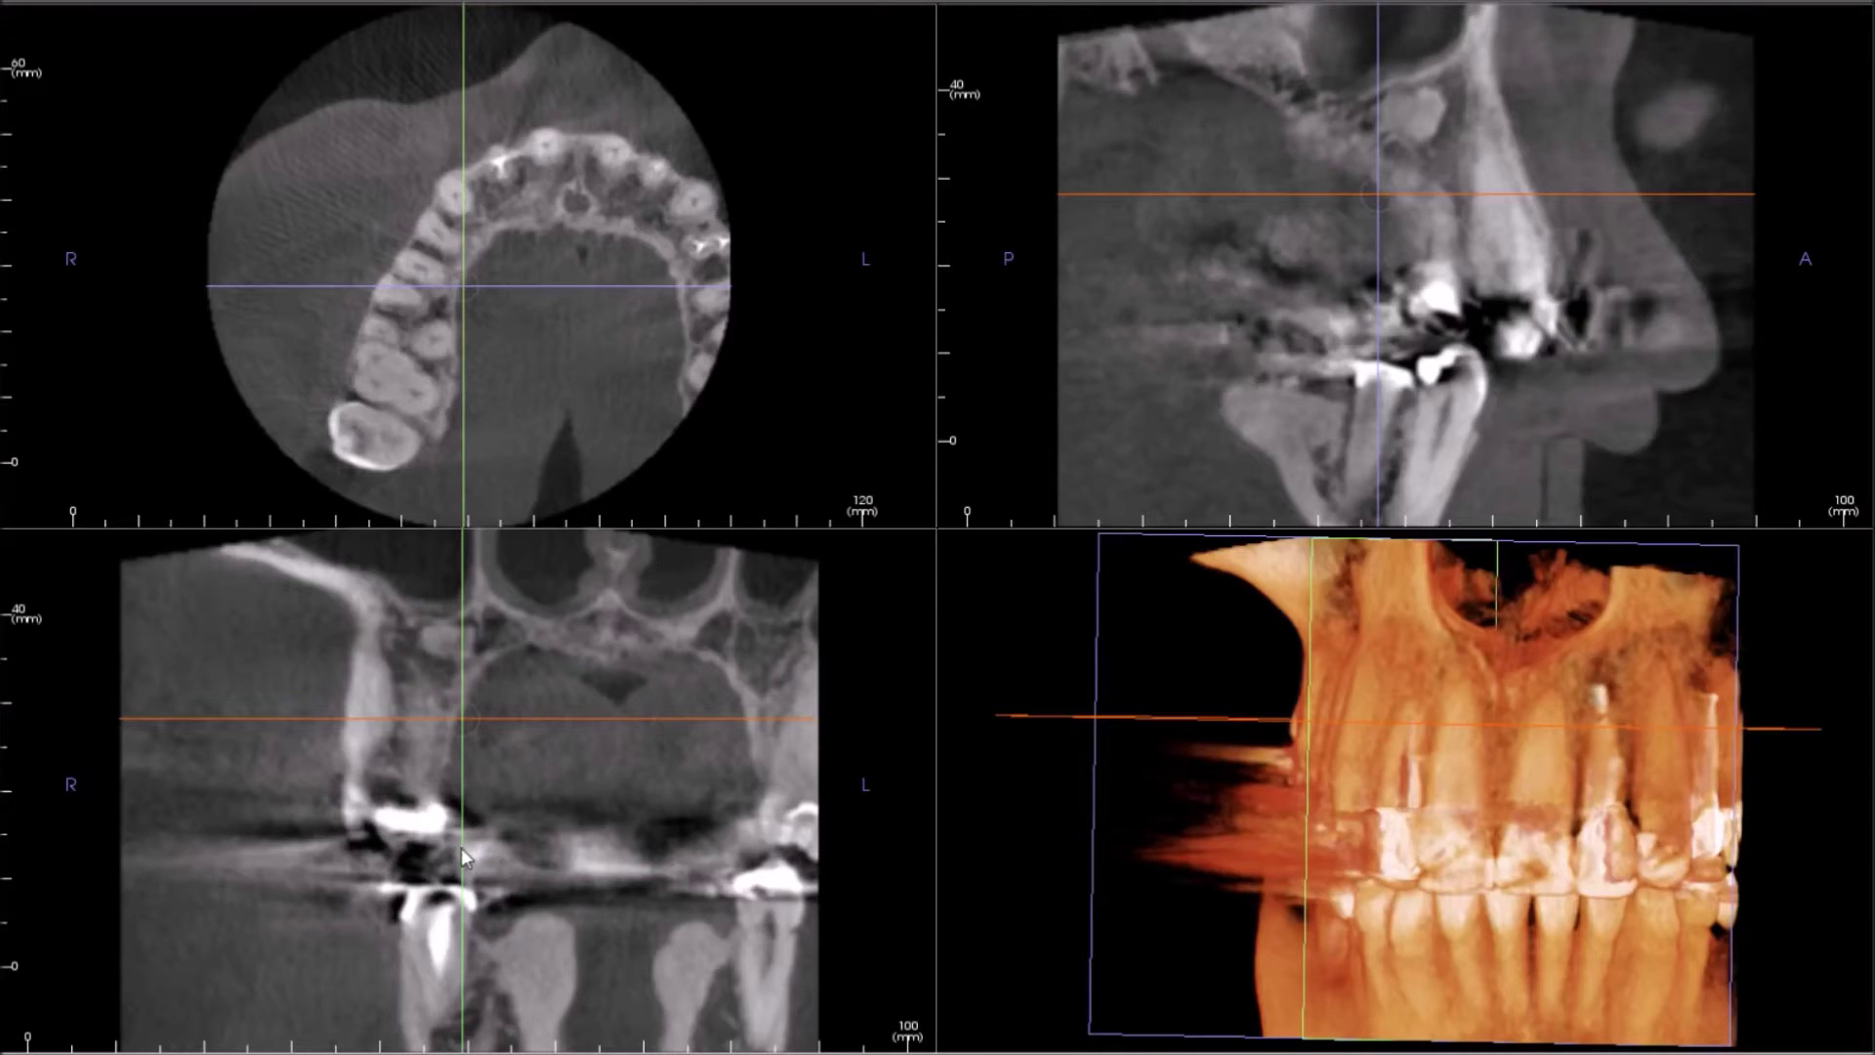
- Move the sagittal slice out to the outermost right upper molars in the four-pane layout
{"action": "left_click_drag", "start_coordinate": [462, 849], "coordinate": [322, 840]}
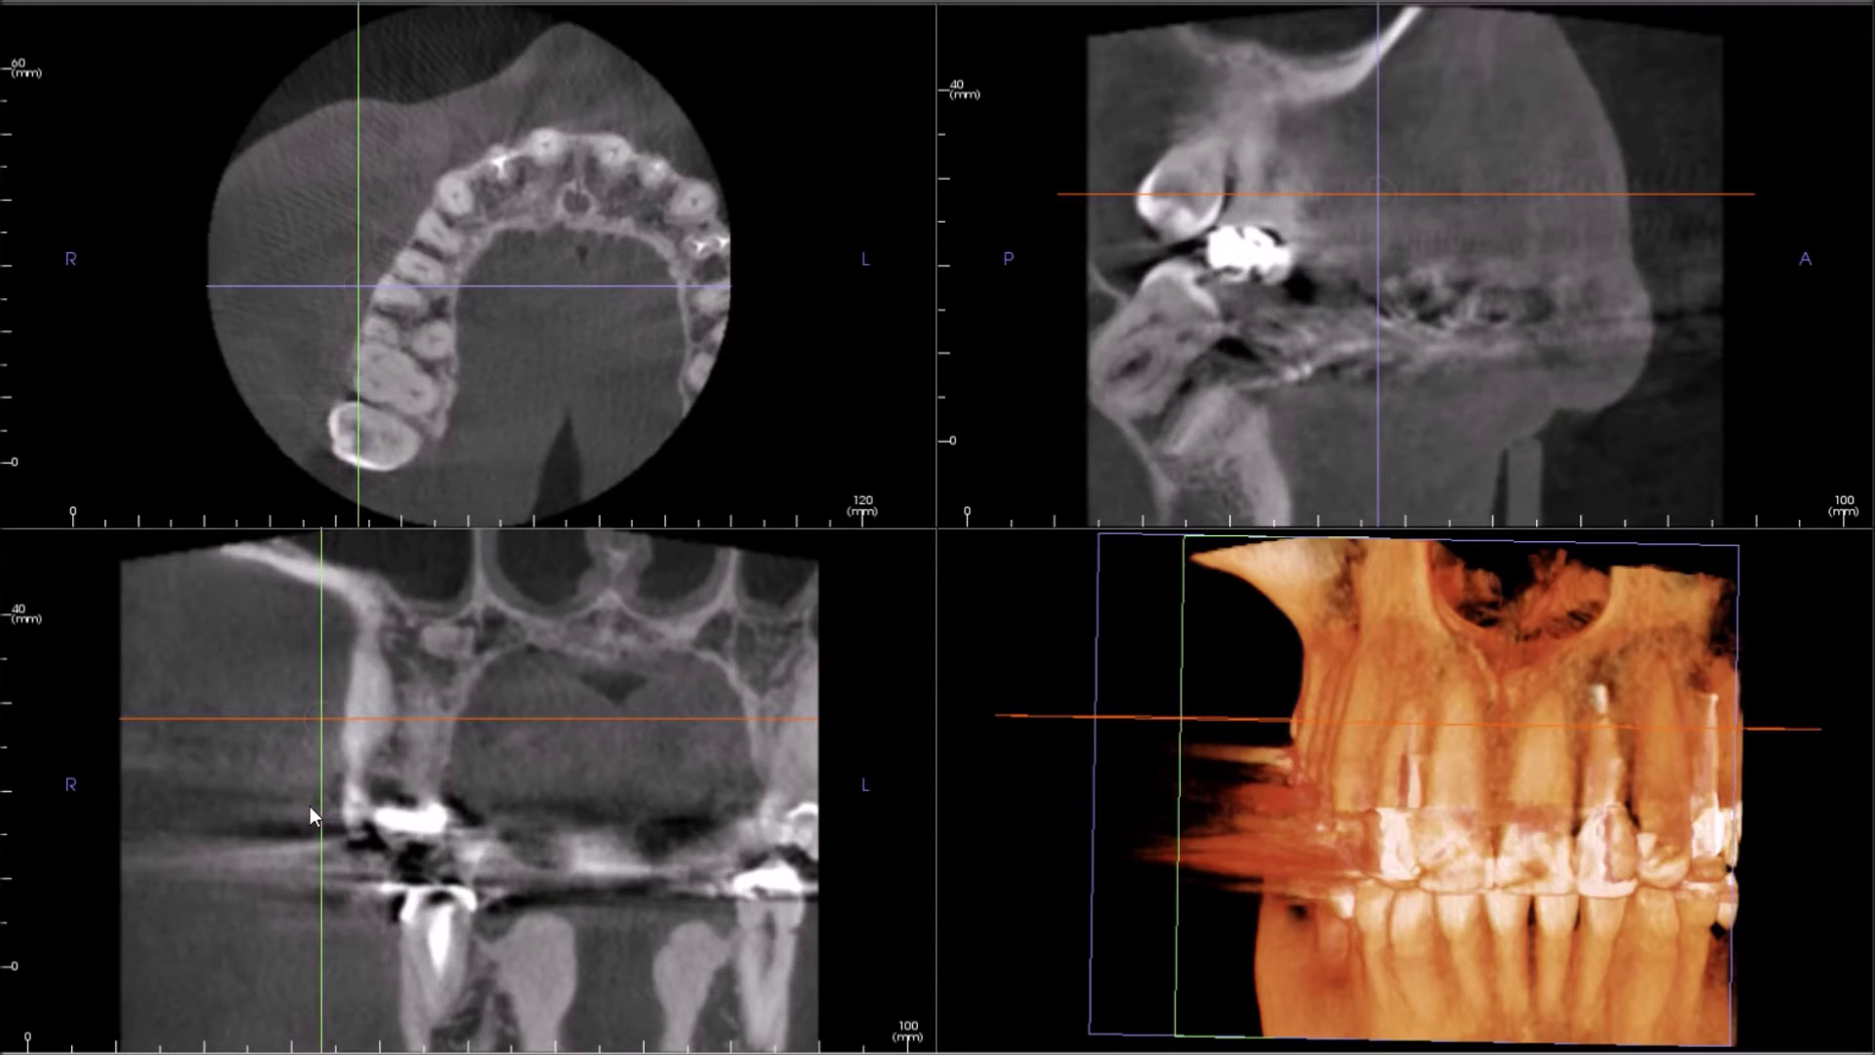
- Shift the sagittal slice forward toward the right canine and rotate the 3D volume obliquely
{"action": "left_click_drag", "start_coordinate": [318, 819], "coordinate": [500, 858]}
{"action": "left_click_drag", "start_coordinate": [1246, 783], "coordinate": [1697, 722]}
- Rotate the 3D view obliquely, adjust the panoramic depth, and stretch the arch curve's end outward
{"action": "left_click_drag", "start_coordinate": [1652, 866], "coordinate": [1514, 848]}
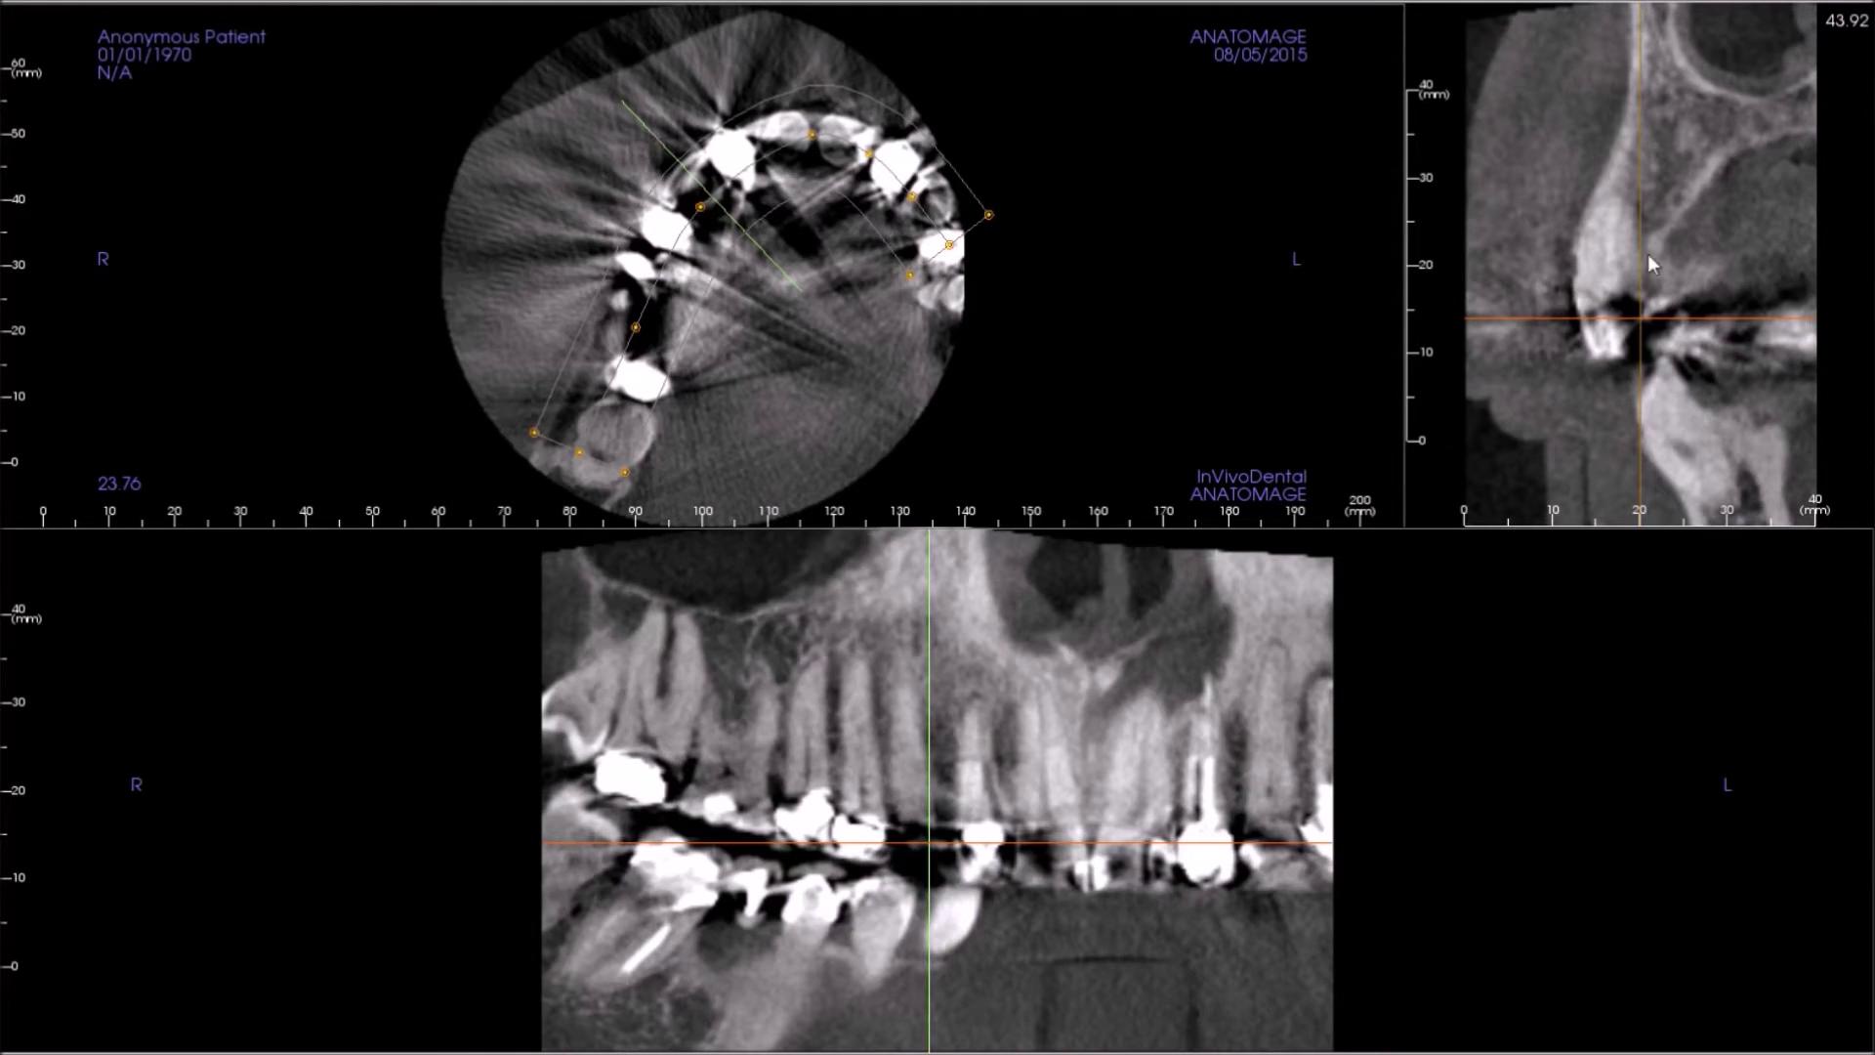
{"action": "mouse_move", "coordinate": [1641, 256]}
{"action": "left_mouse_down"}
{"action": "mouse_move", "coordinate": [1747, 252]}
{"action": "mouse_move", "coordinate": [1677, 272]}
{"action": "mouse_move", "coordinate": [1595, 268]}
{"action": "mouse_move", "coordinate": [1712, 259]}
{"action": "mouse_move", "coordinate": [1589, 257]}
{"action": "mouse_move", "coordinate": [1689, 242]}
{"action": "mouse_move", "coordinate": [1636, 256]}
{"action": "left_mouse_up"}
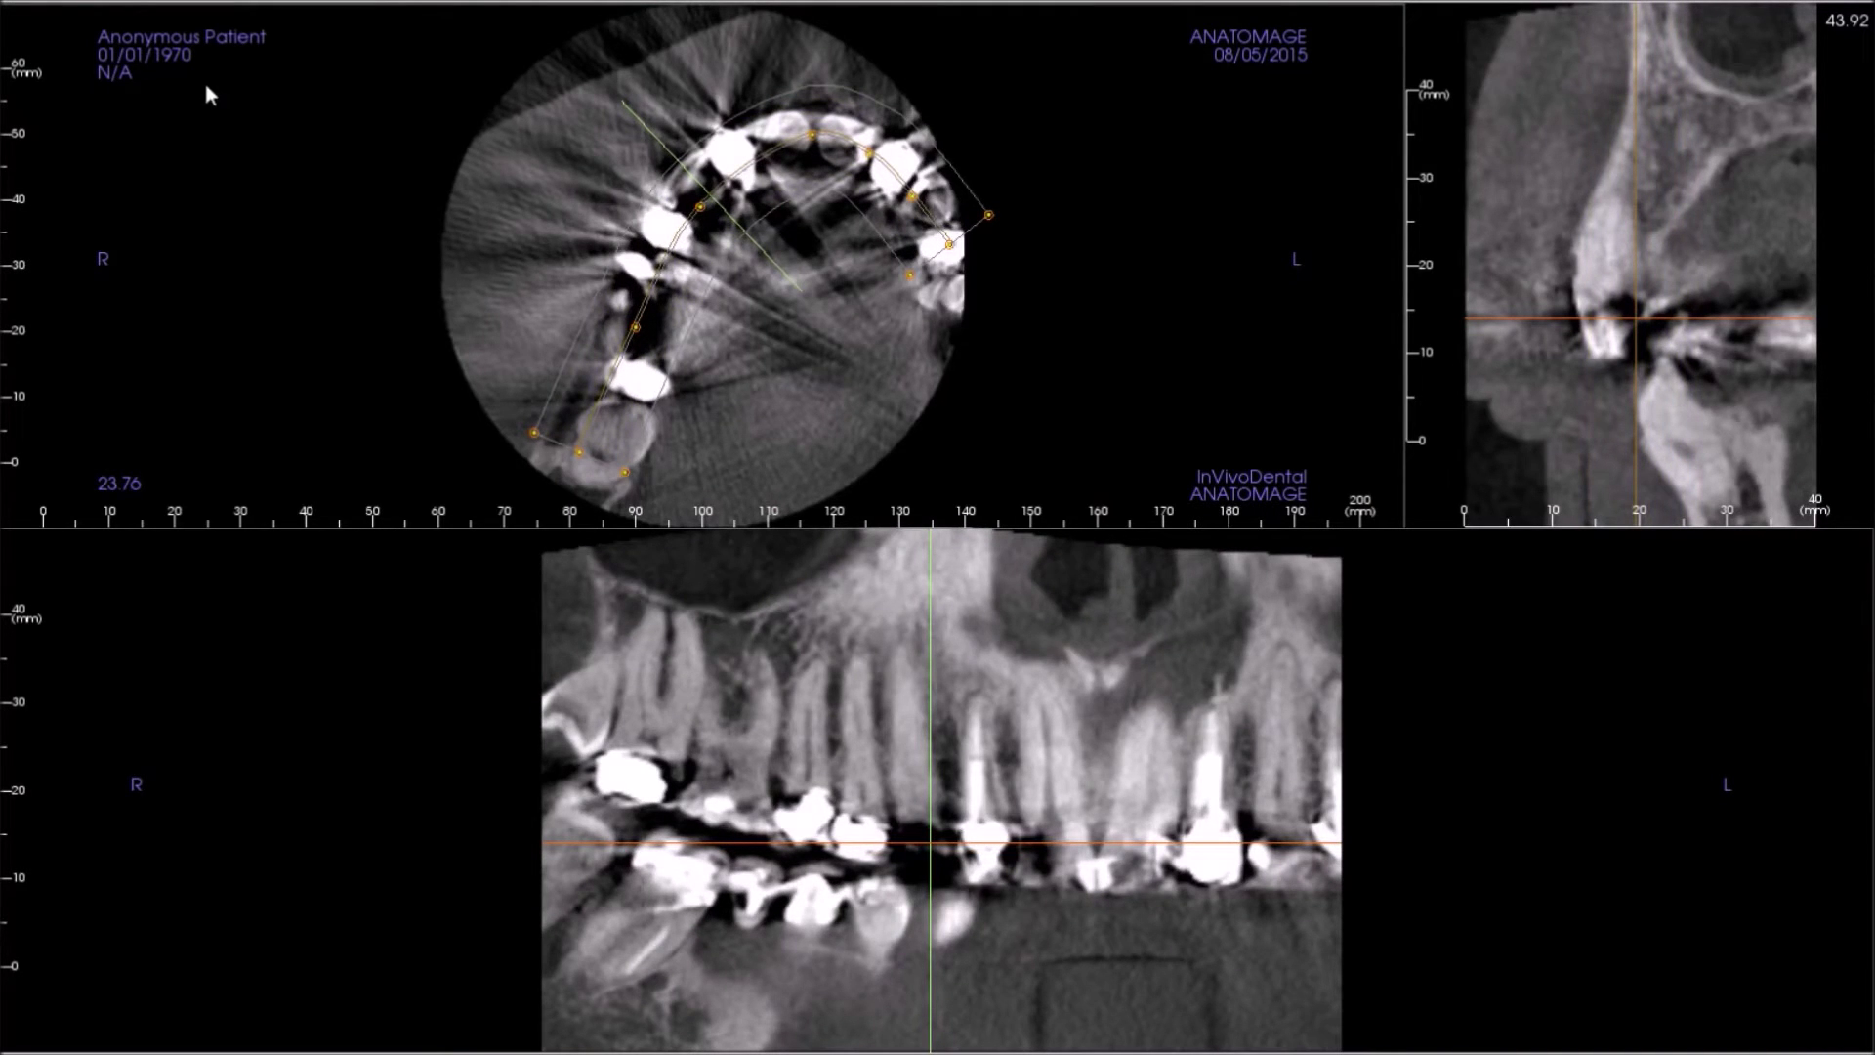
{"action": "left_click_drag", "start_coordinate": [1636, 182], "coordinate": [1695, 187]}
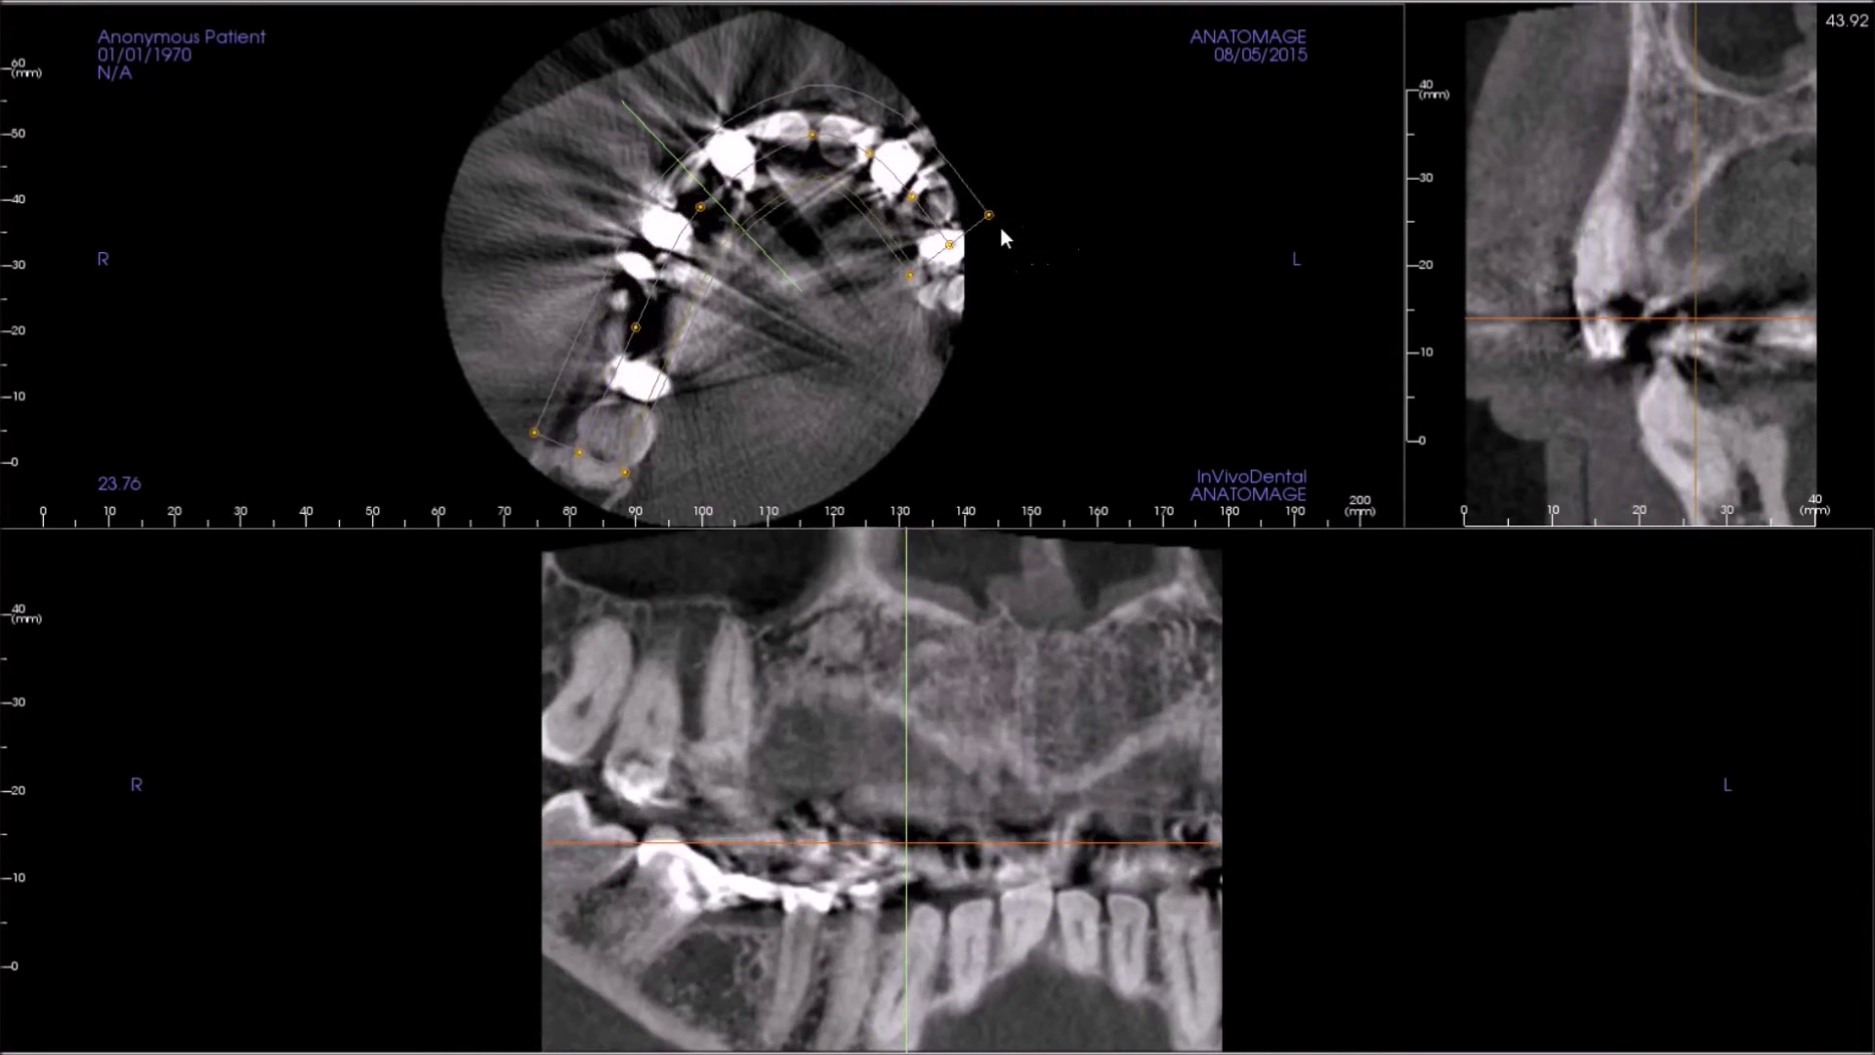
{"action": "left_click_drag", "start_coordinate": [992, 217], "coordinate": [1038, 197]}
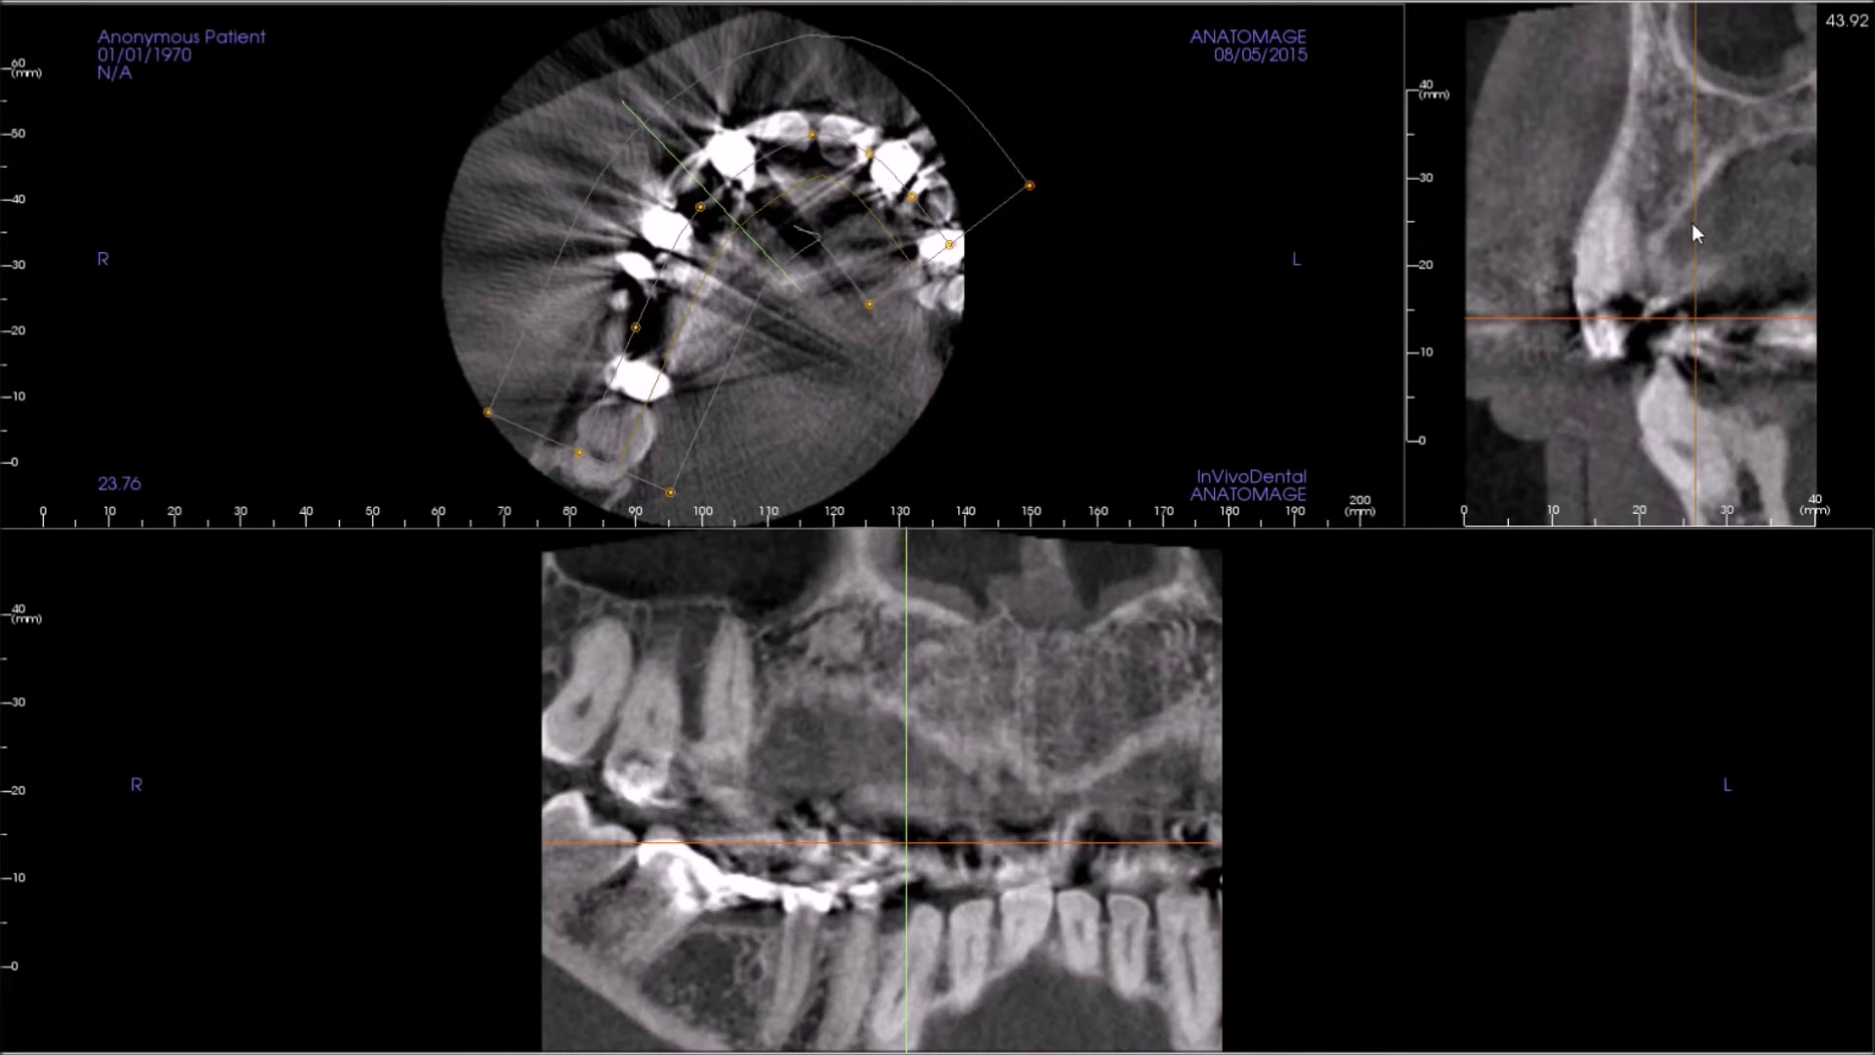
- Shift the panoramic depth to show the upper roots, restorations and left implant
{"action": "left_click_drag", "start_coordinate": [1698, 216], "coordinate": [1638, 209]}
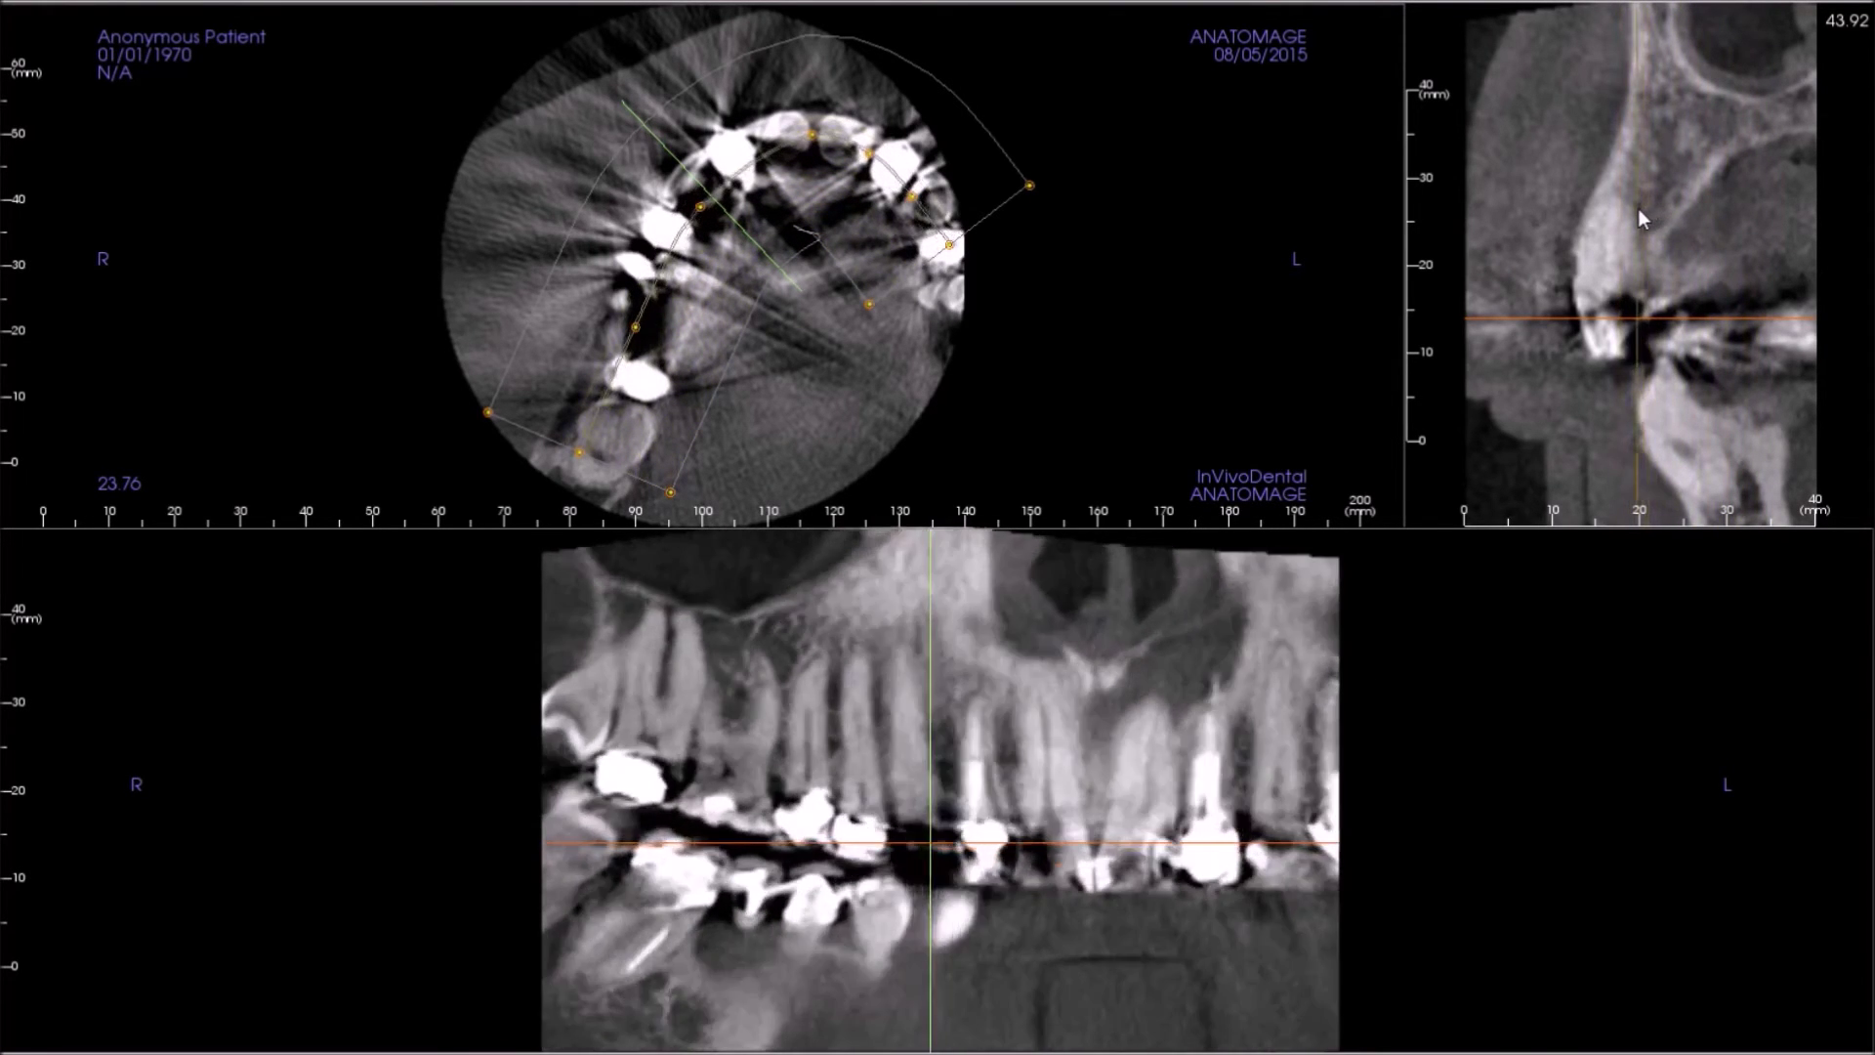
{"action": "scroll", "coordinate": [1212, 690], "scroll_direction": "down", "scroll_amount": 5}
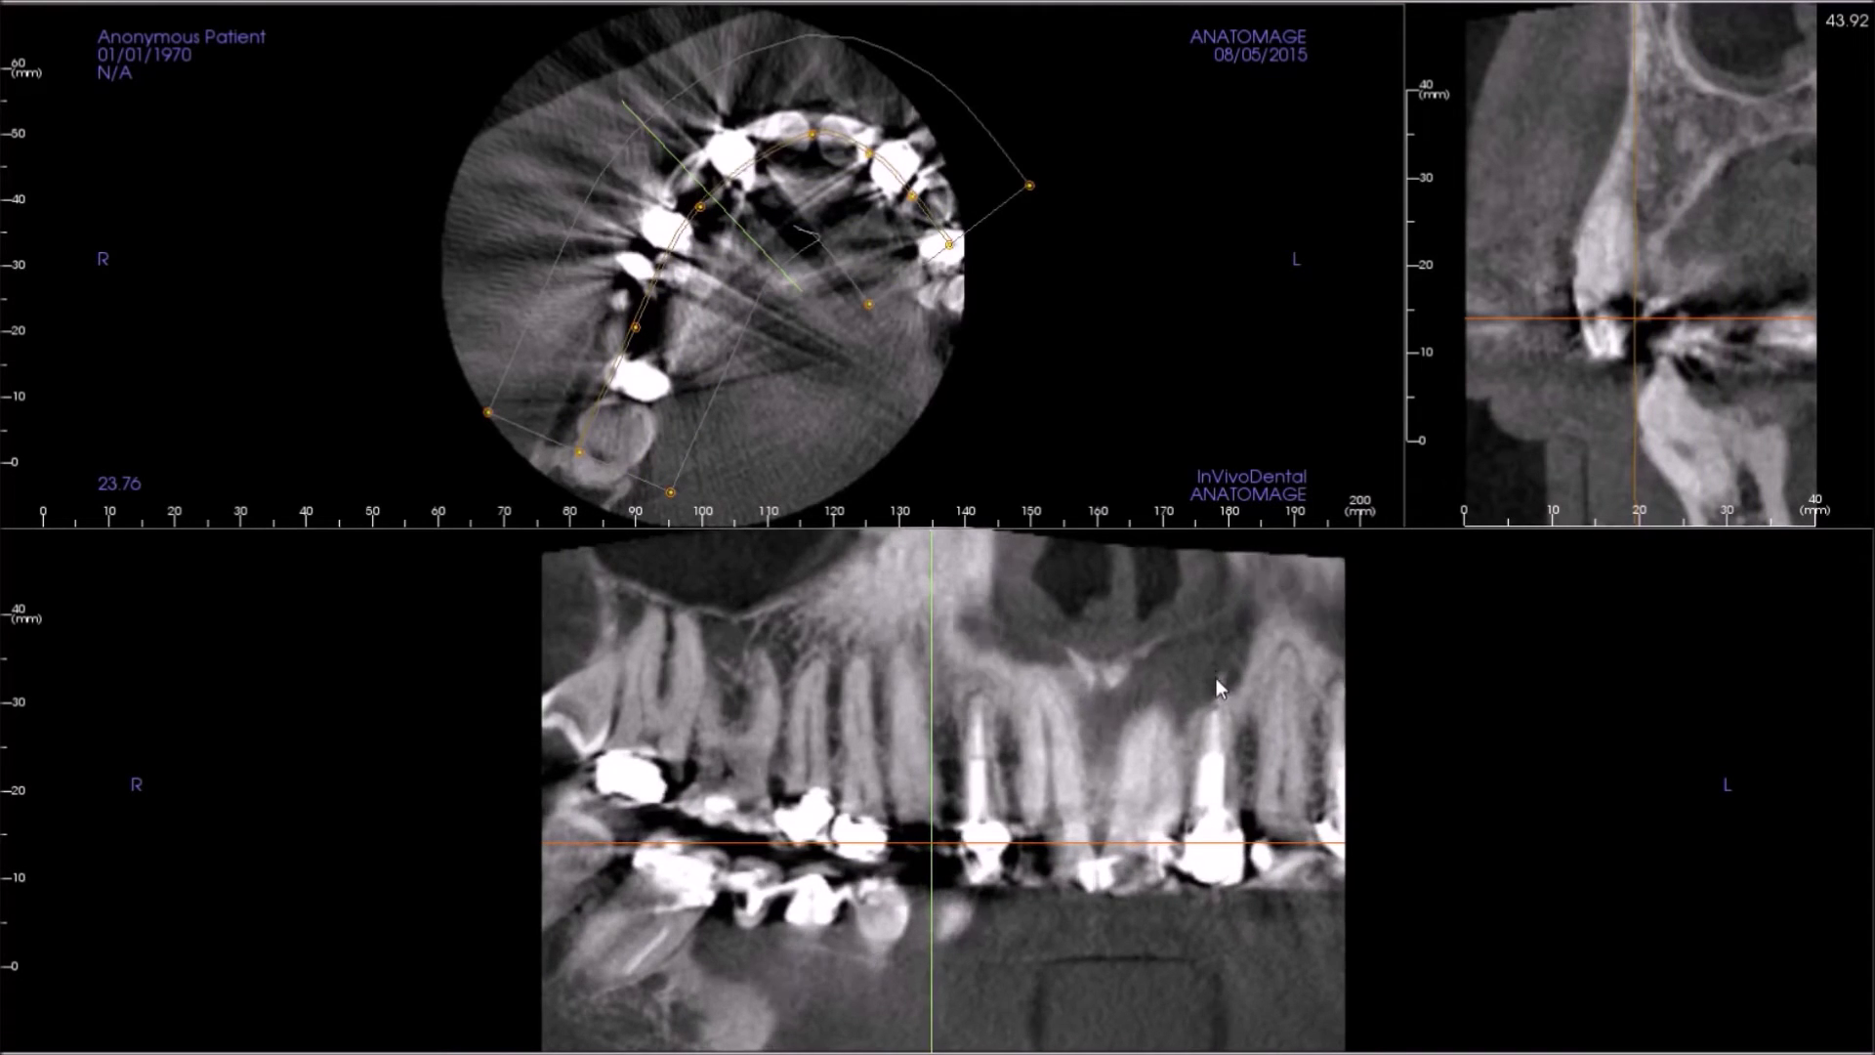
{"action": "scroll", "coordinate": [1211, 733], "scroll_direction": "down", "scroll_amount": 6}
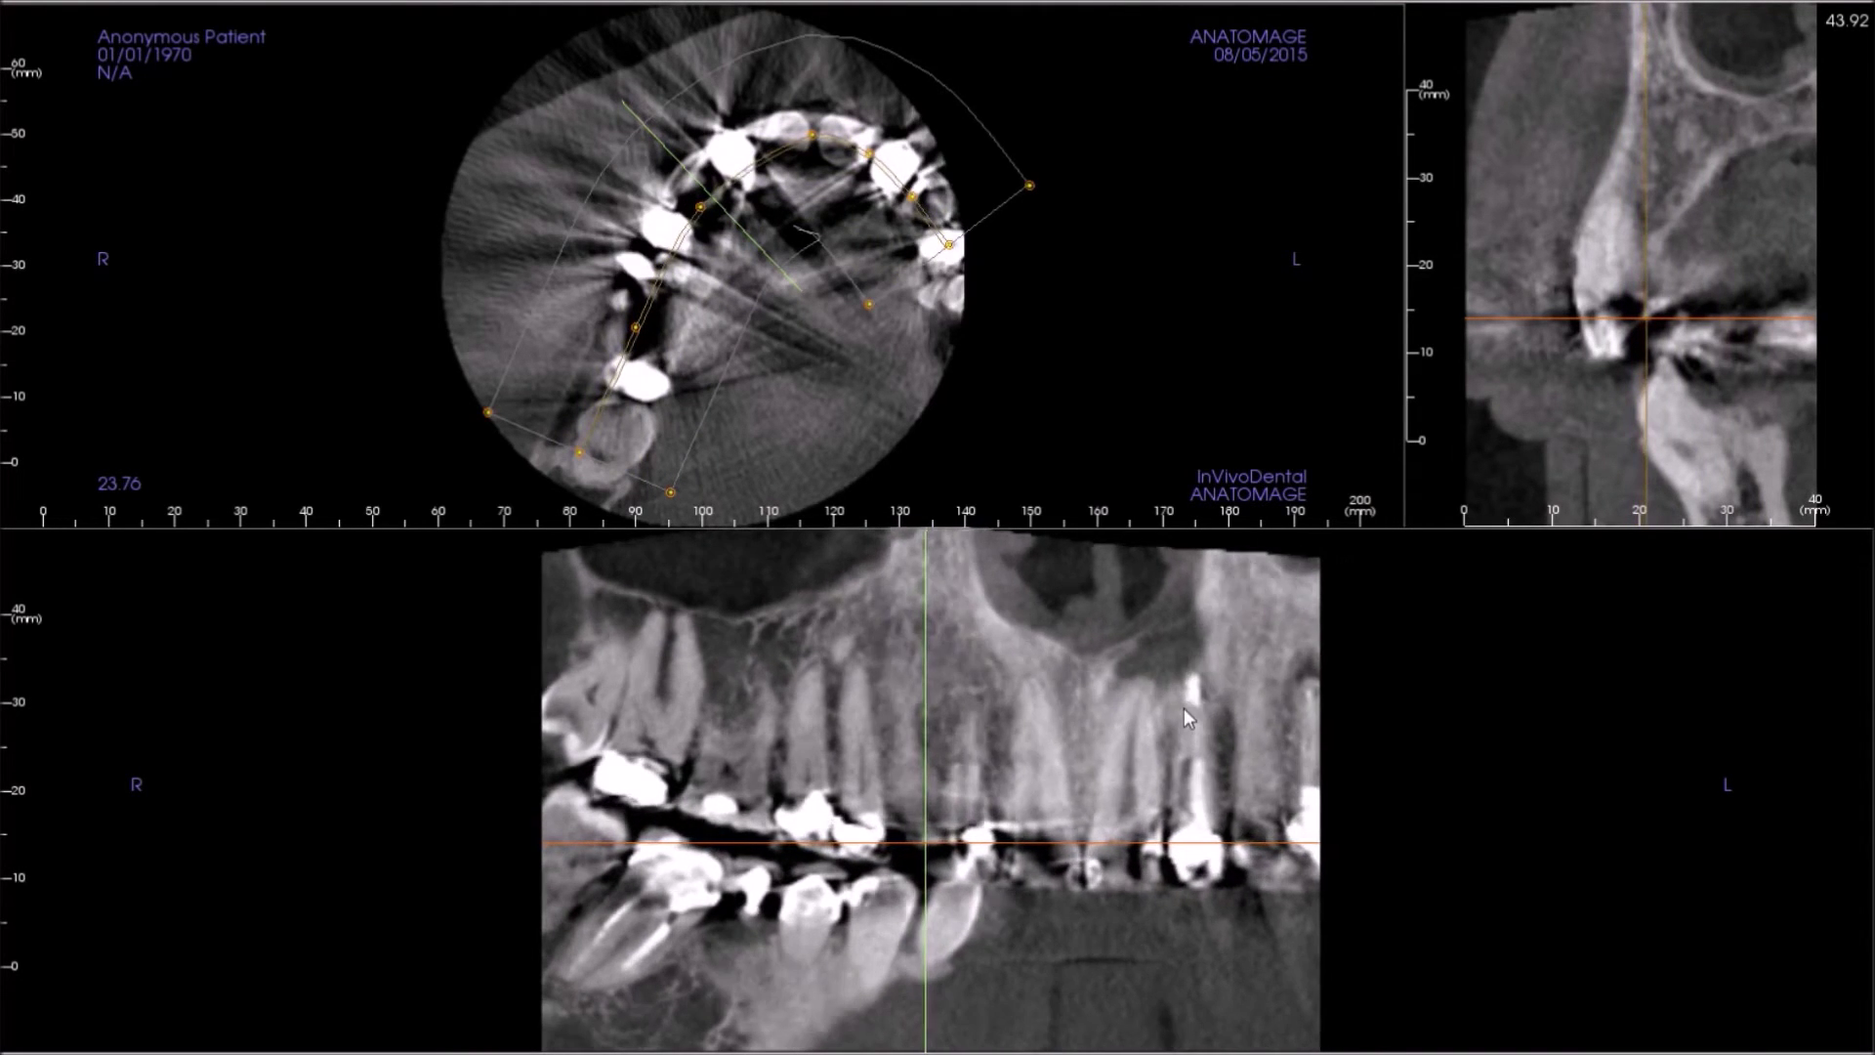